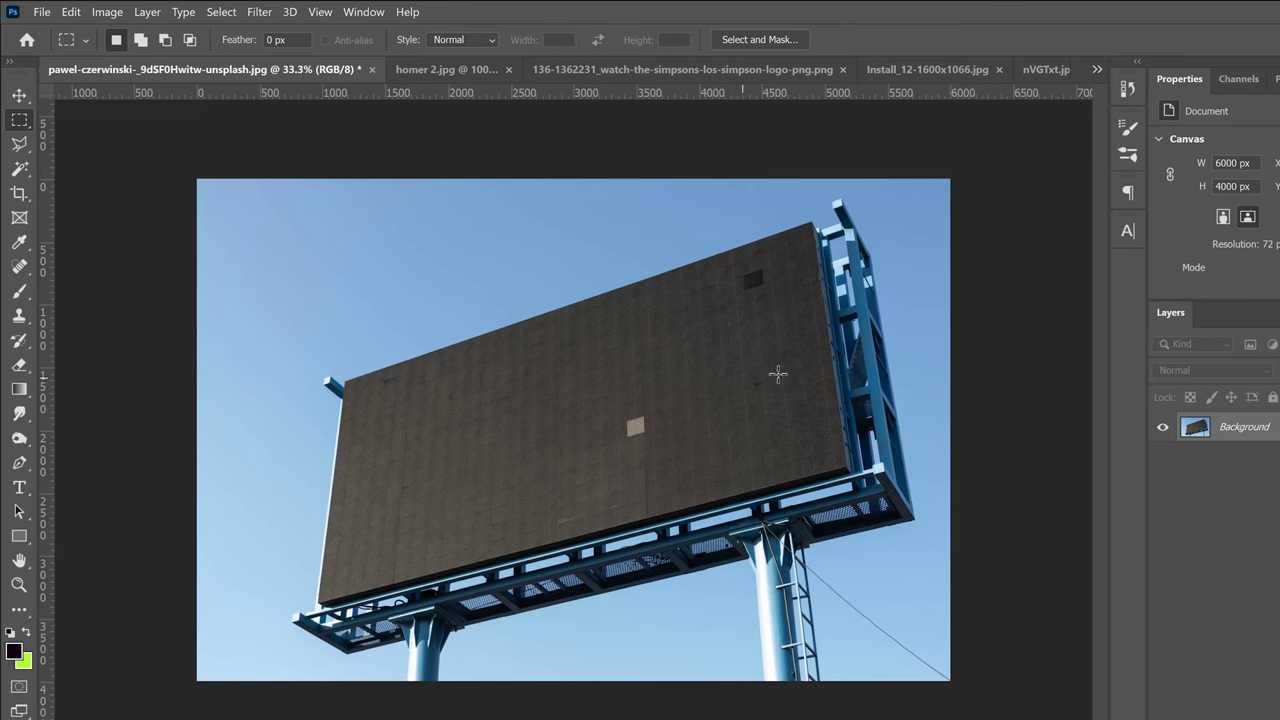
View the homer 2.jpg and Simpsons logo documents, and return to the billboard photo.
left_click(443, 70)
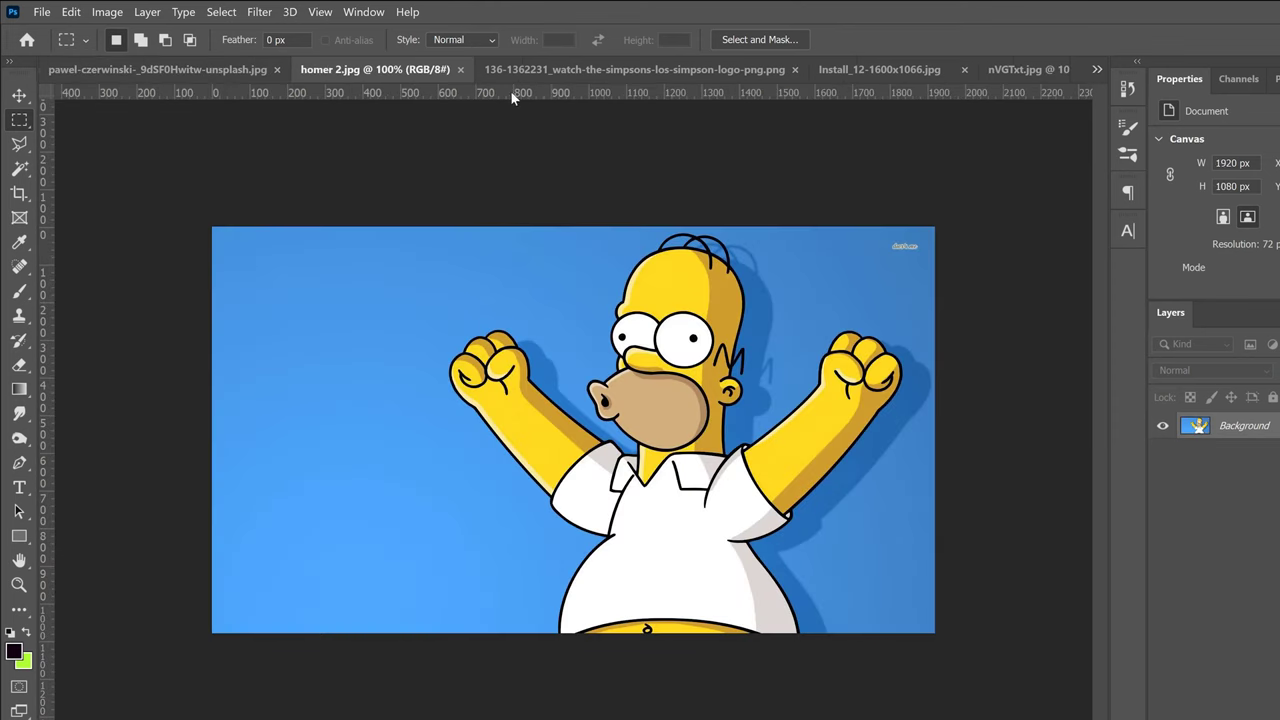
left_click(592, 70)
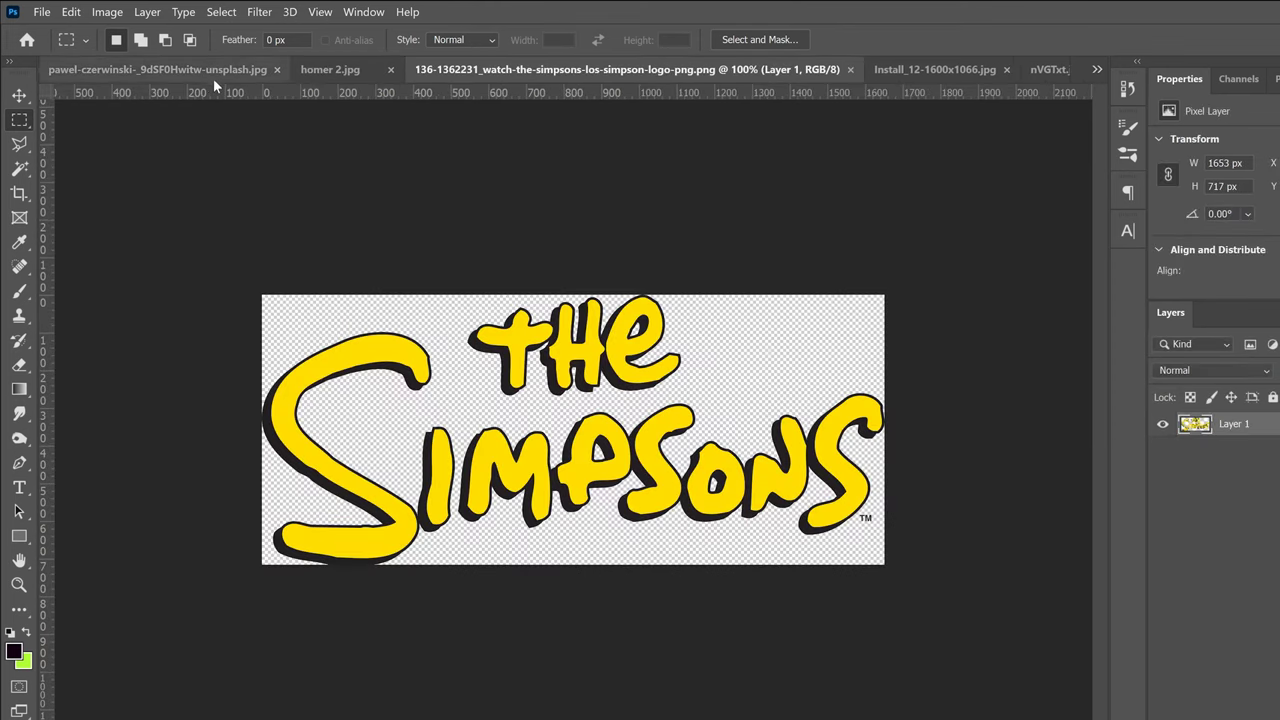
left_click(213, 72)
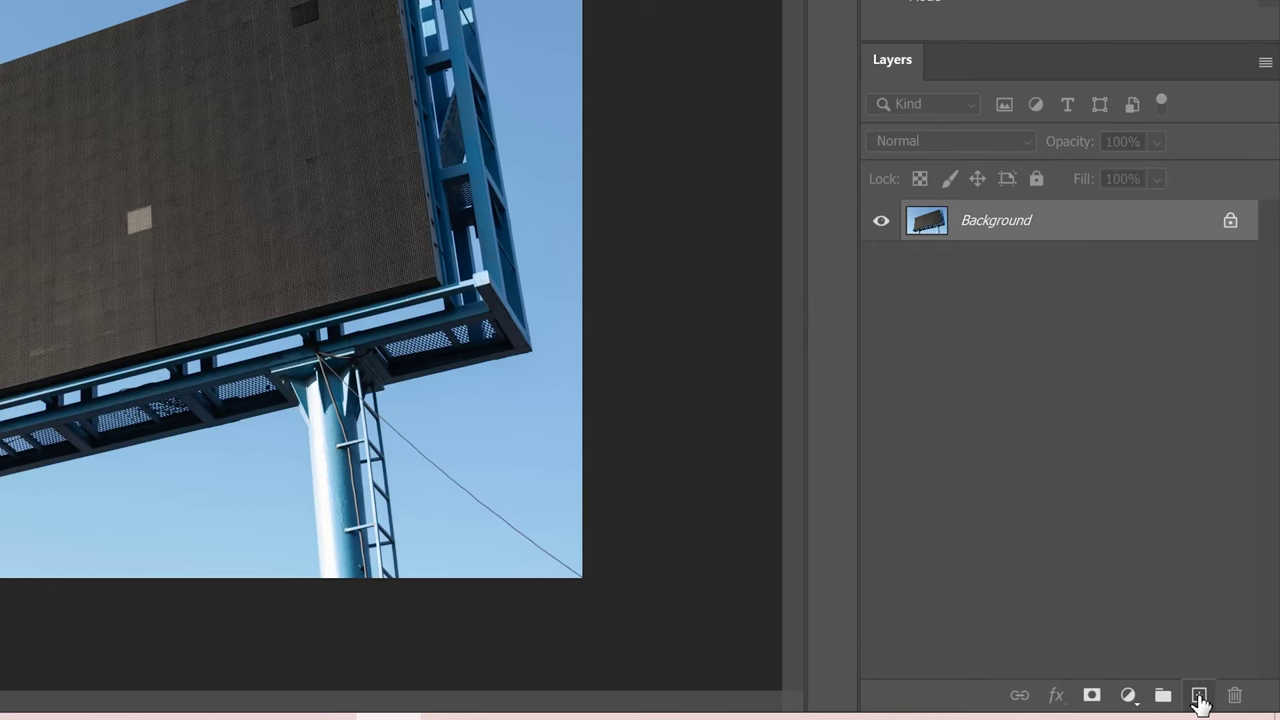
Add a blank layer above the Background and create a Vanishing Point plane over the four corners of the billboard face.
left_click(1199, 697)
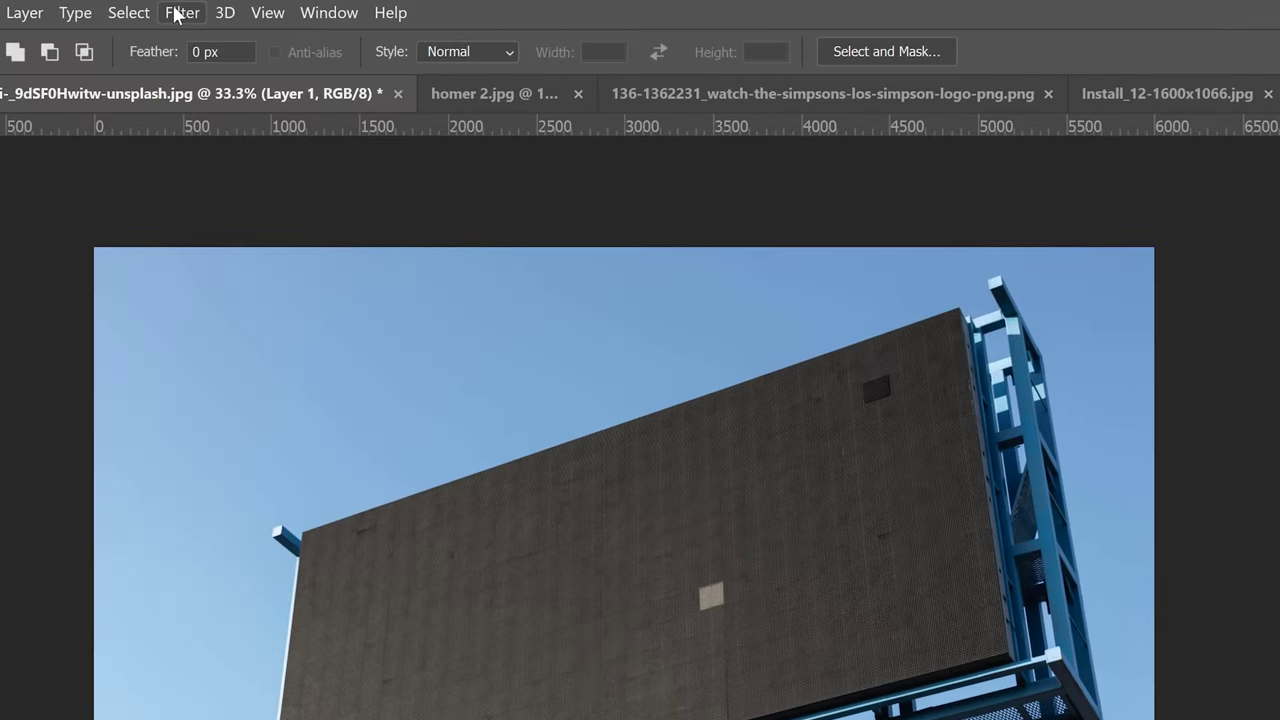
left_click(182, 14)
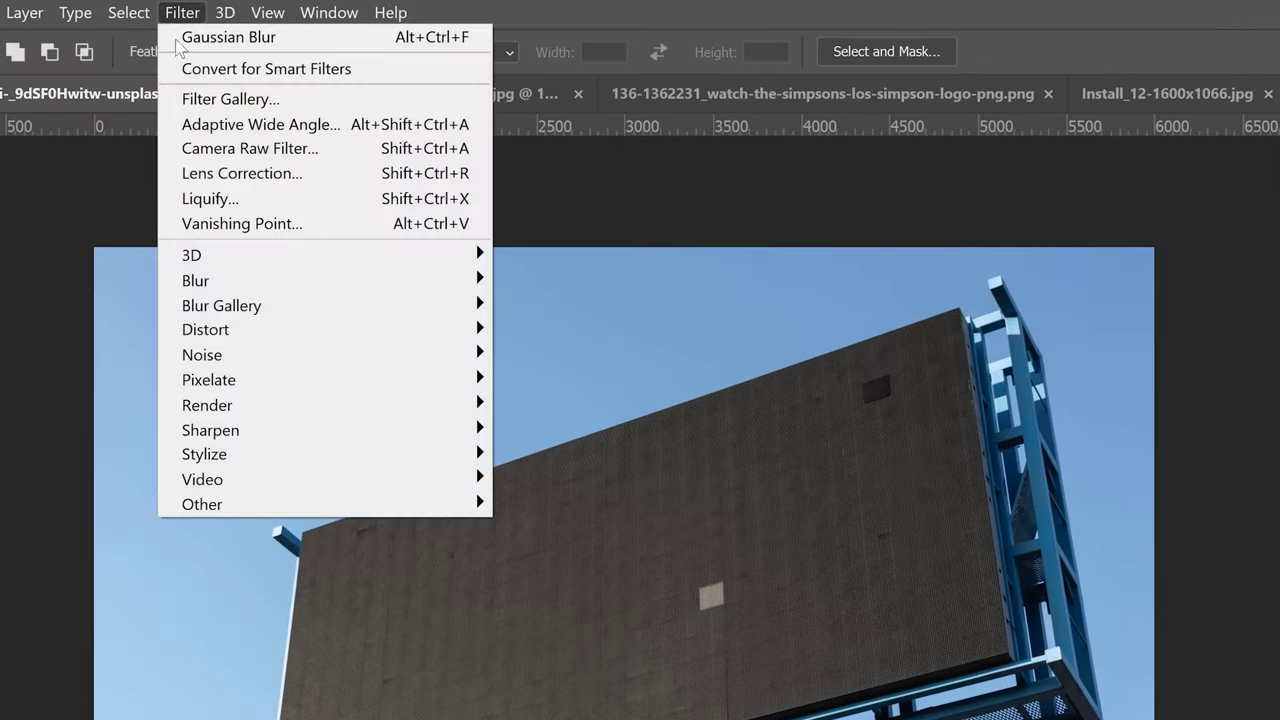
left_click(268, 225)
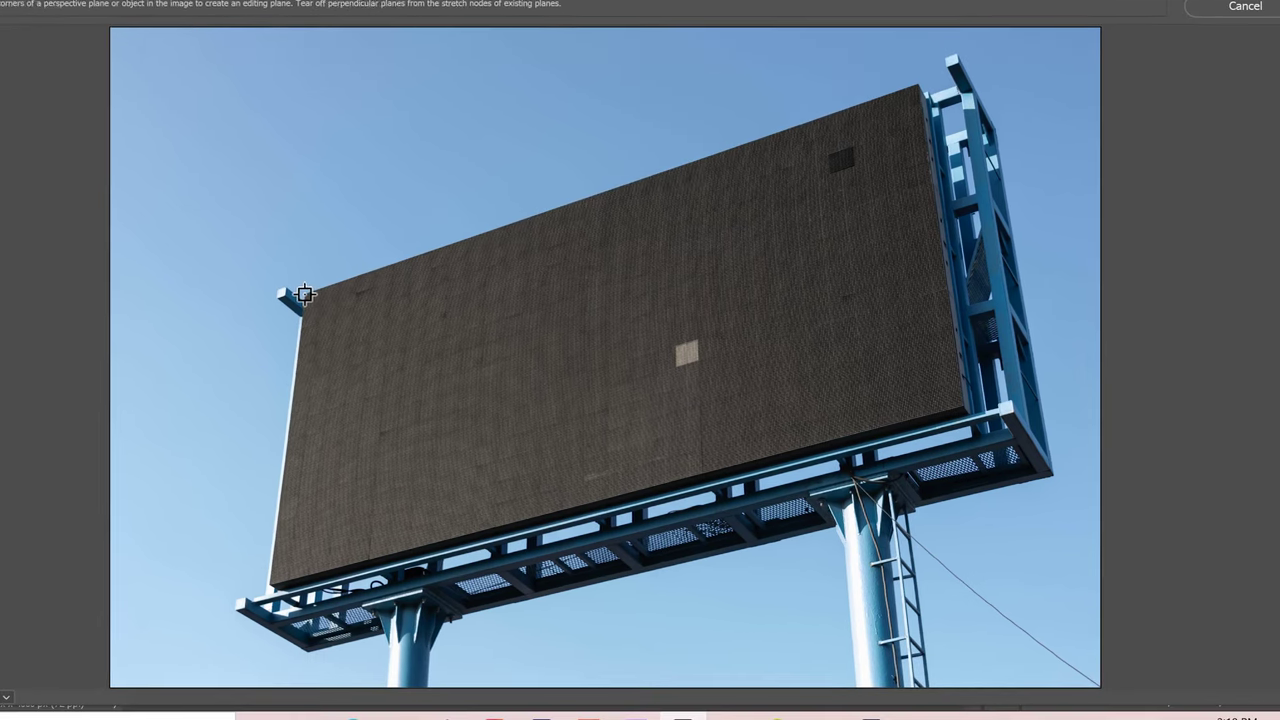
left_click(436, 361)
left_click(272, 582)
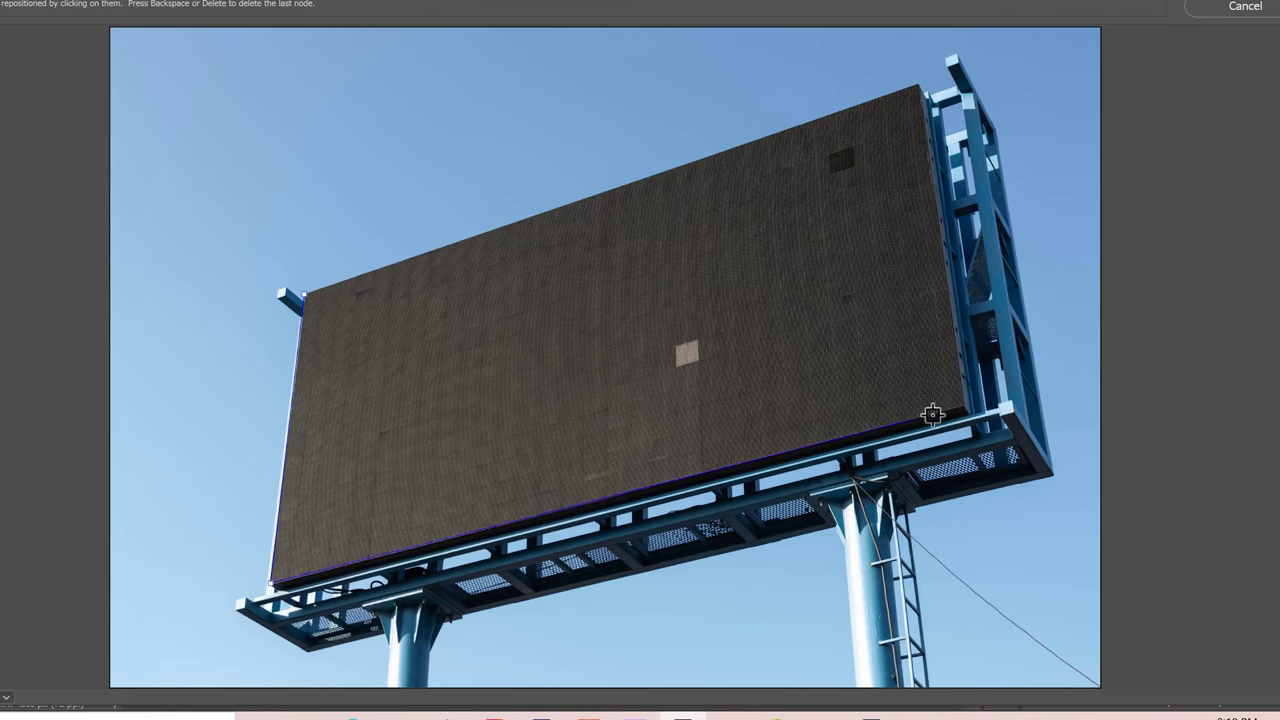
left_click(963, 406)
left_click(924, 72)
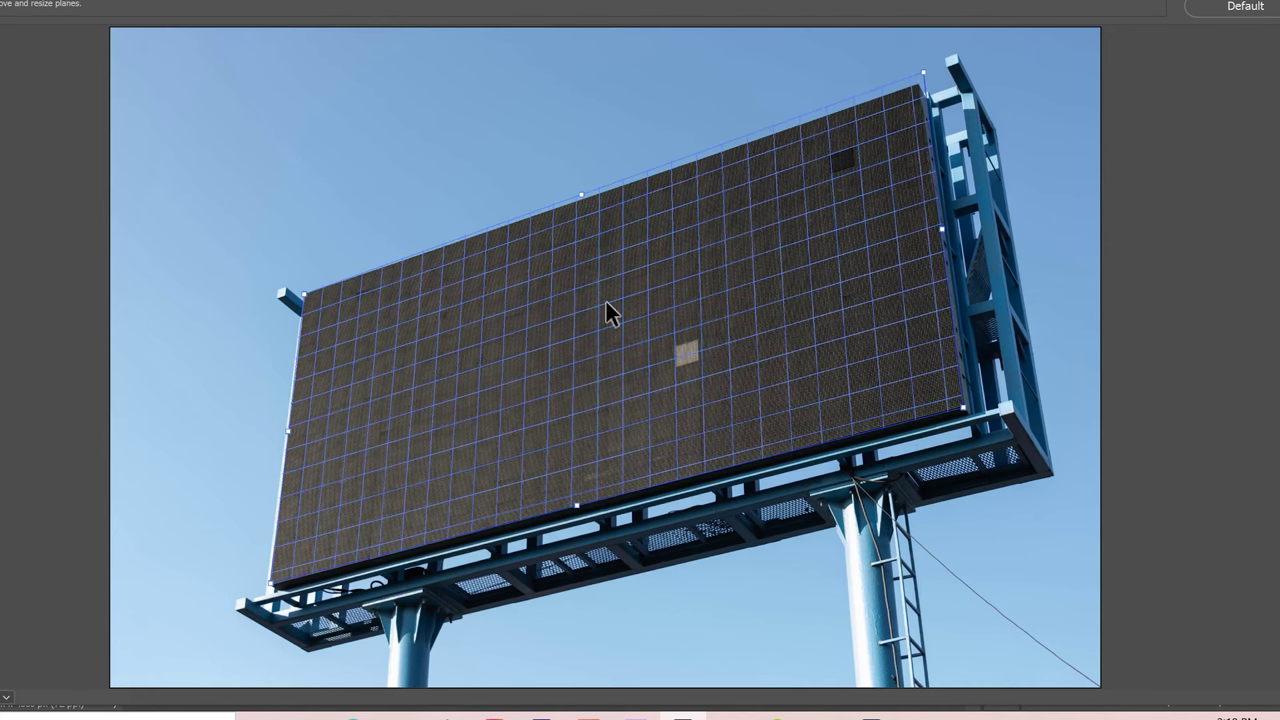
Align the plane's upper-right and upper-left corner nodes exactly with the billboard's upper corners.
scroll(606, 301, "up", 2)
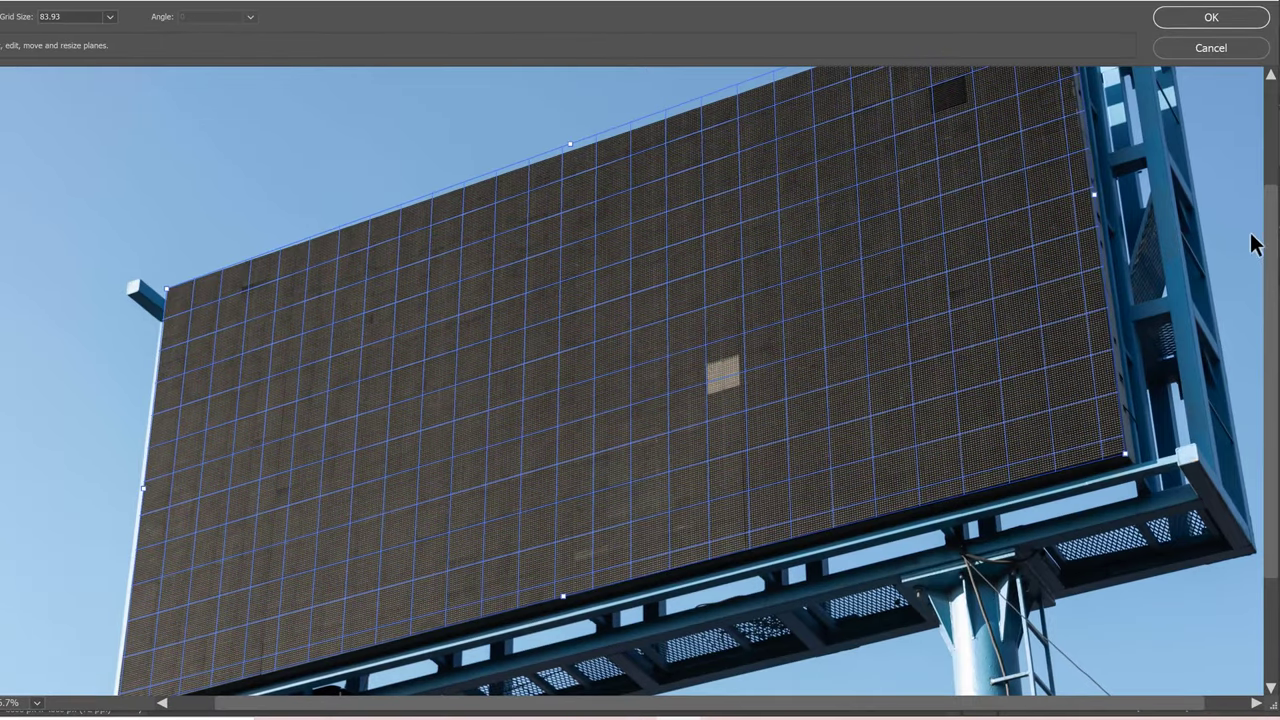
left_click(1273, 122)
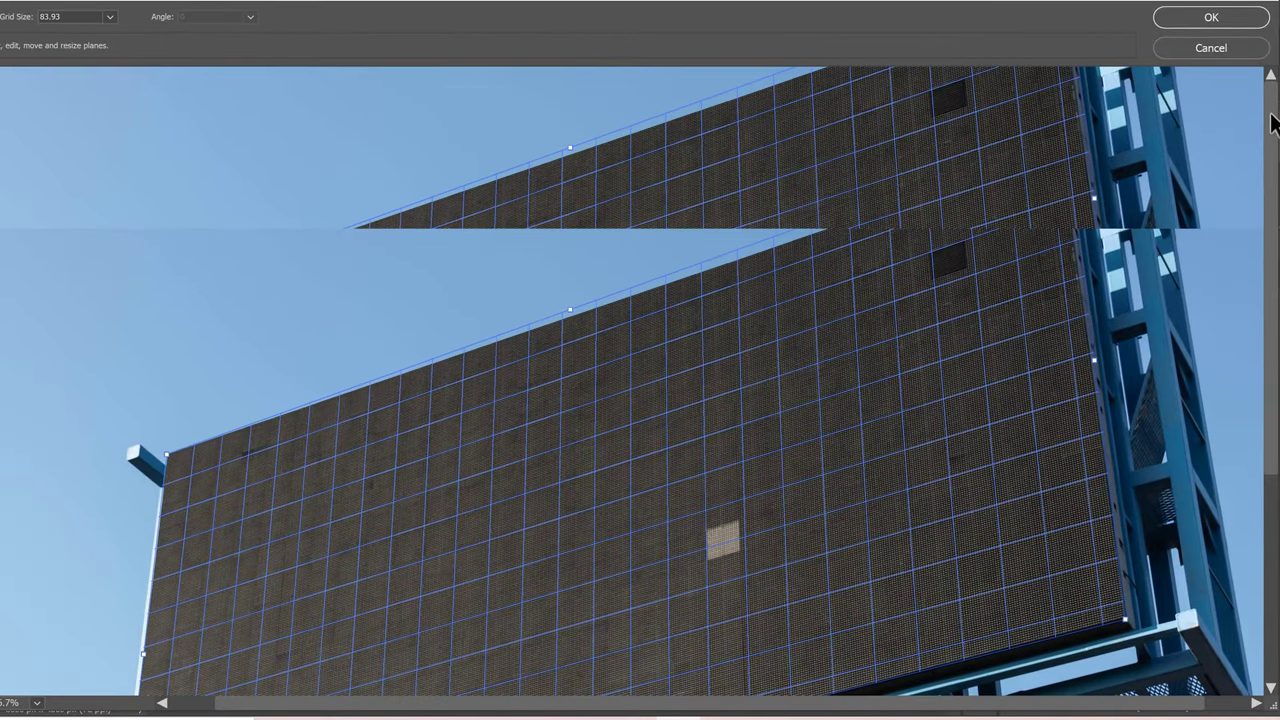
left_click_drag(1065, 142, 1061, 149)
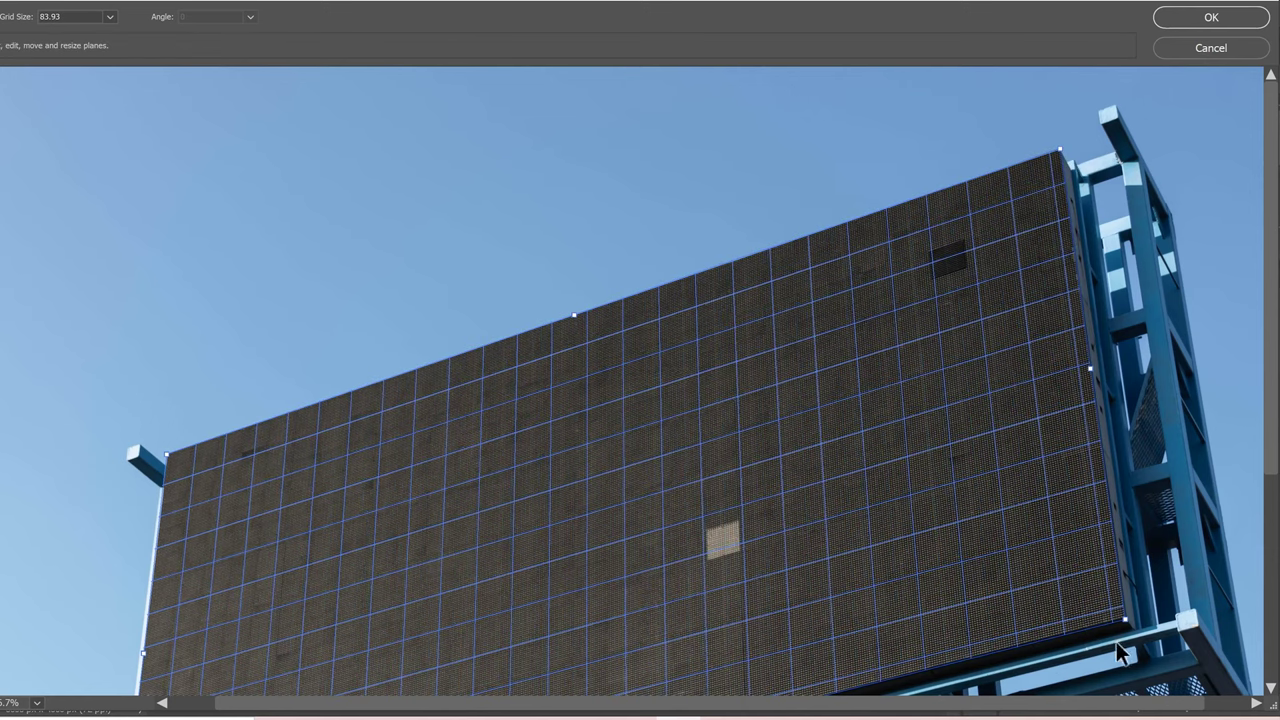
scroll(1270, 410, "down", 2)
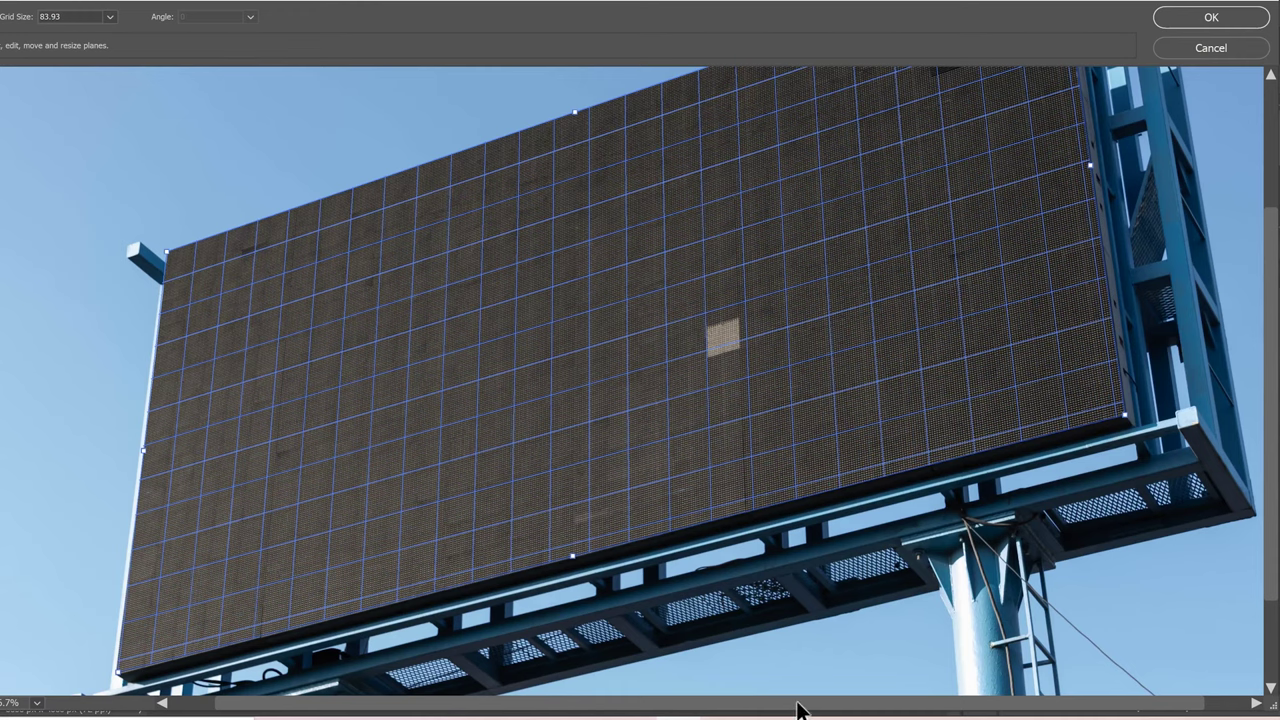
left_click_drag(810, 705, 724, 705)
left_click_drag(537, 706, 240, 698)
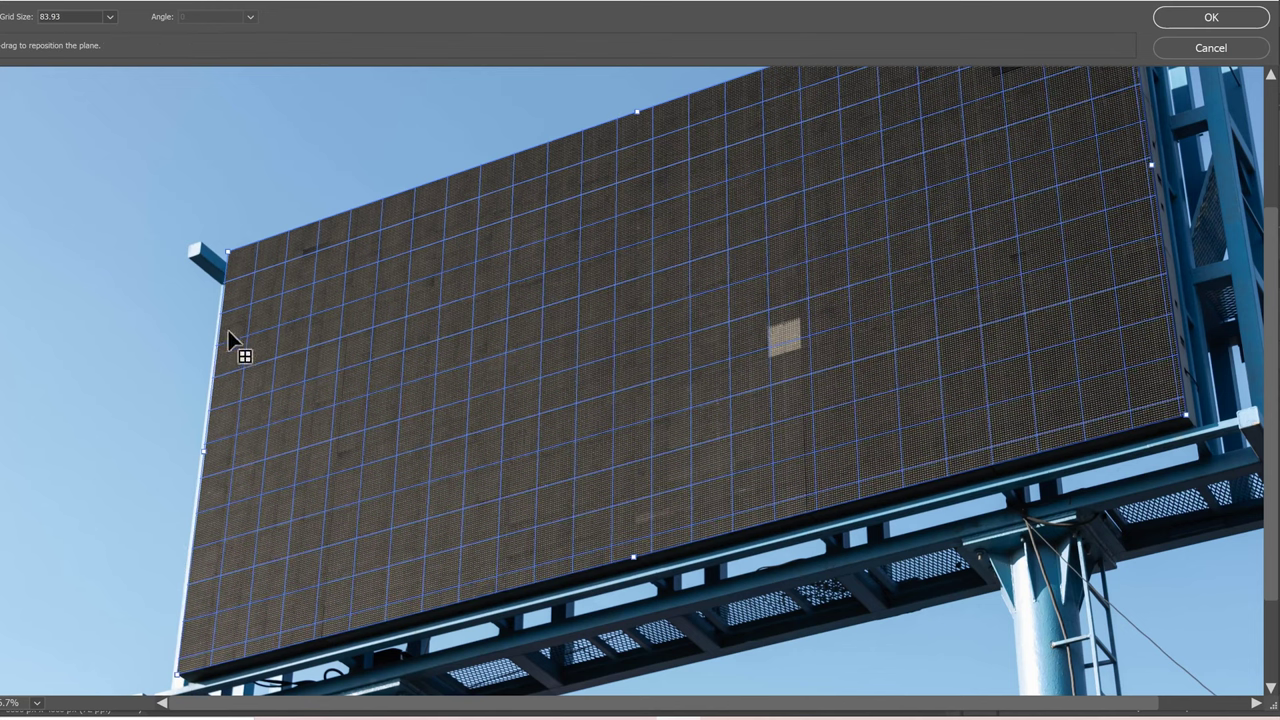
left_click_drag(229, 253, 230, 253)
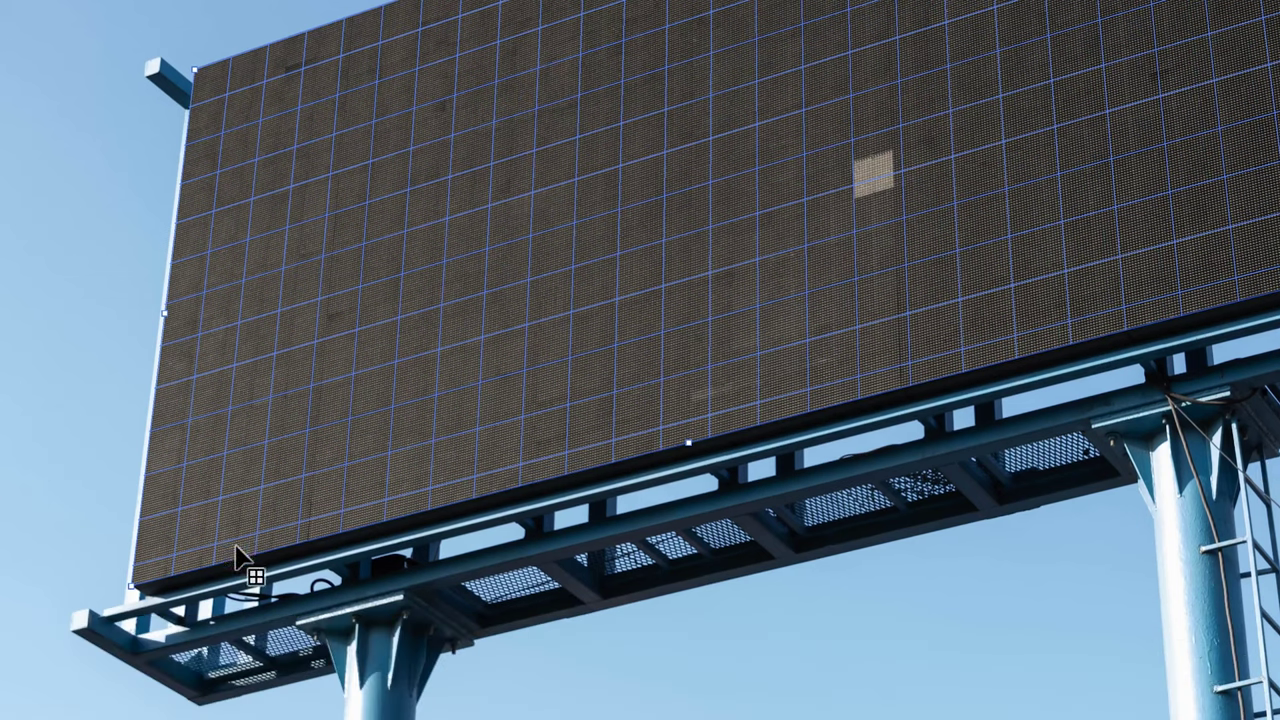
Fit the plane's lower-left corner node to the billboard's lower-left corner and accept the Vanishing Point plane.
left_click_drag(133, 592, 280, 677)
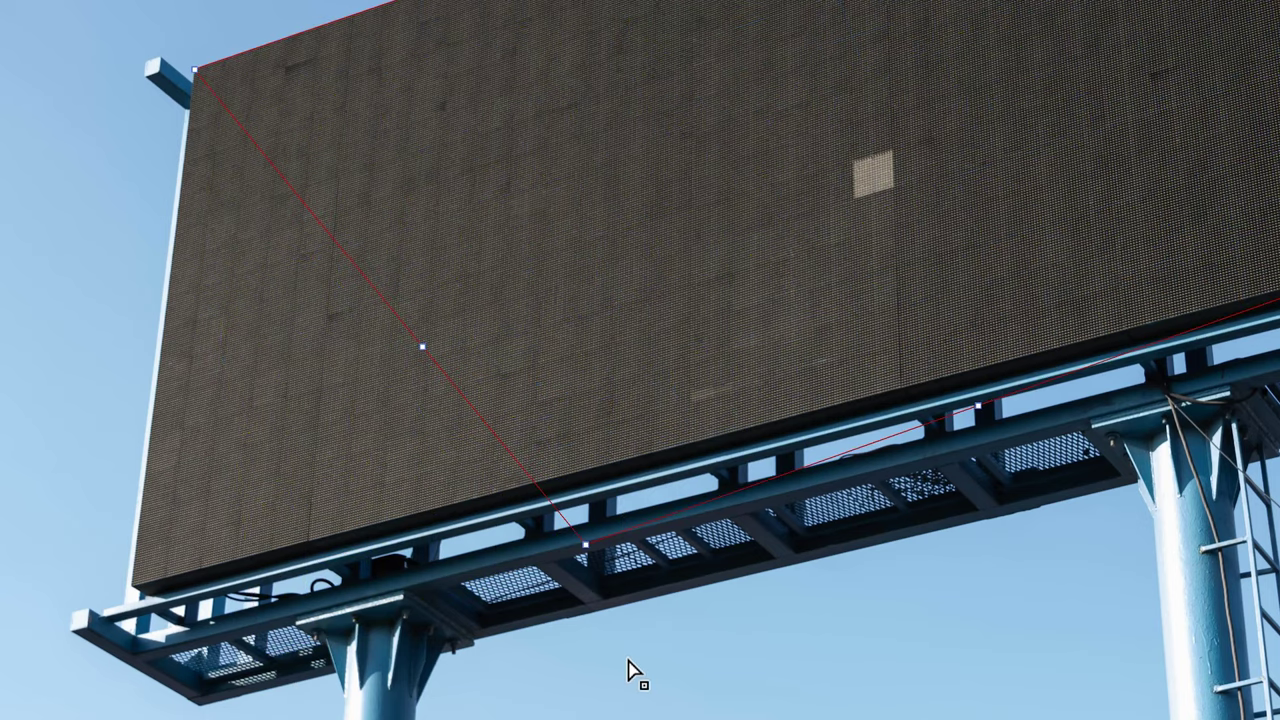
left_click(634, 670)
left_click_drag(634, 670, 130, 588)
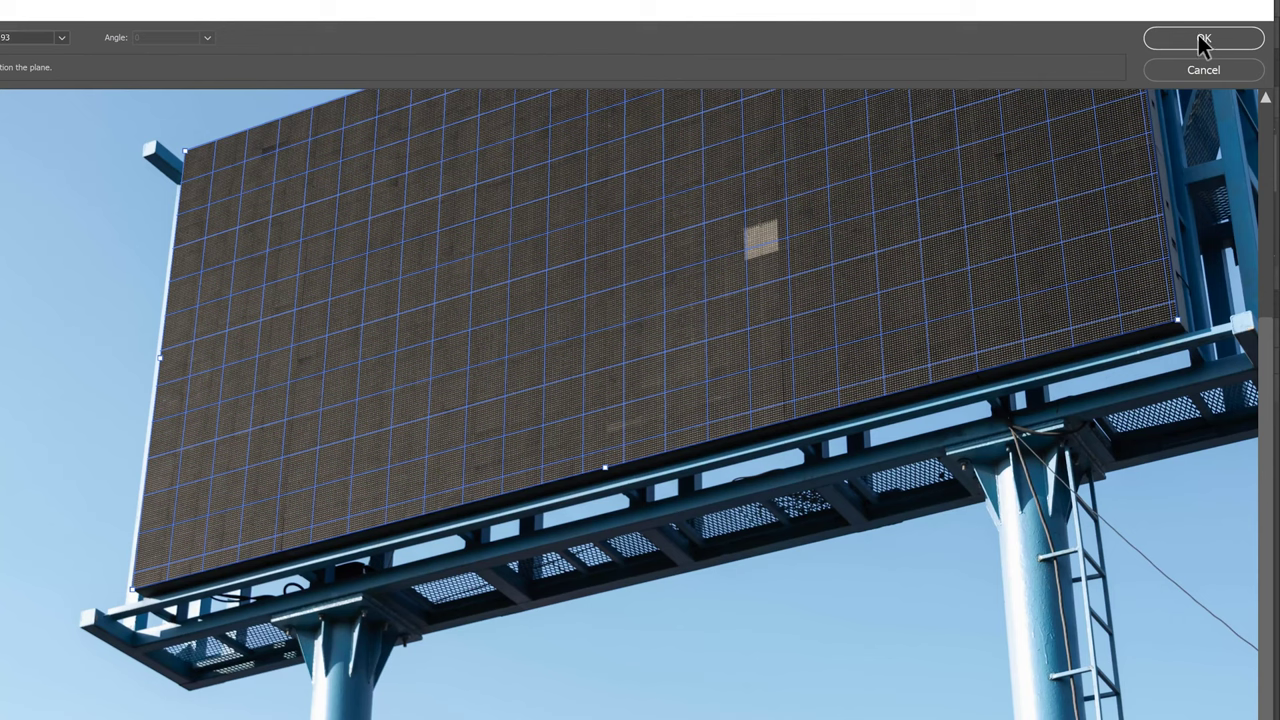
left_click(1203, 40)
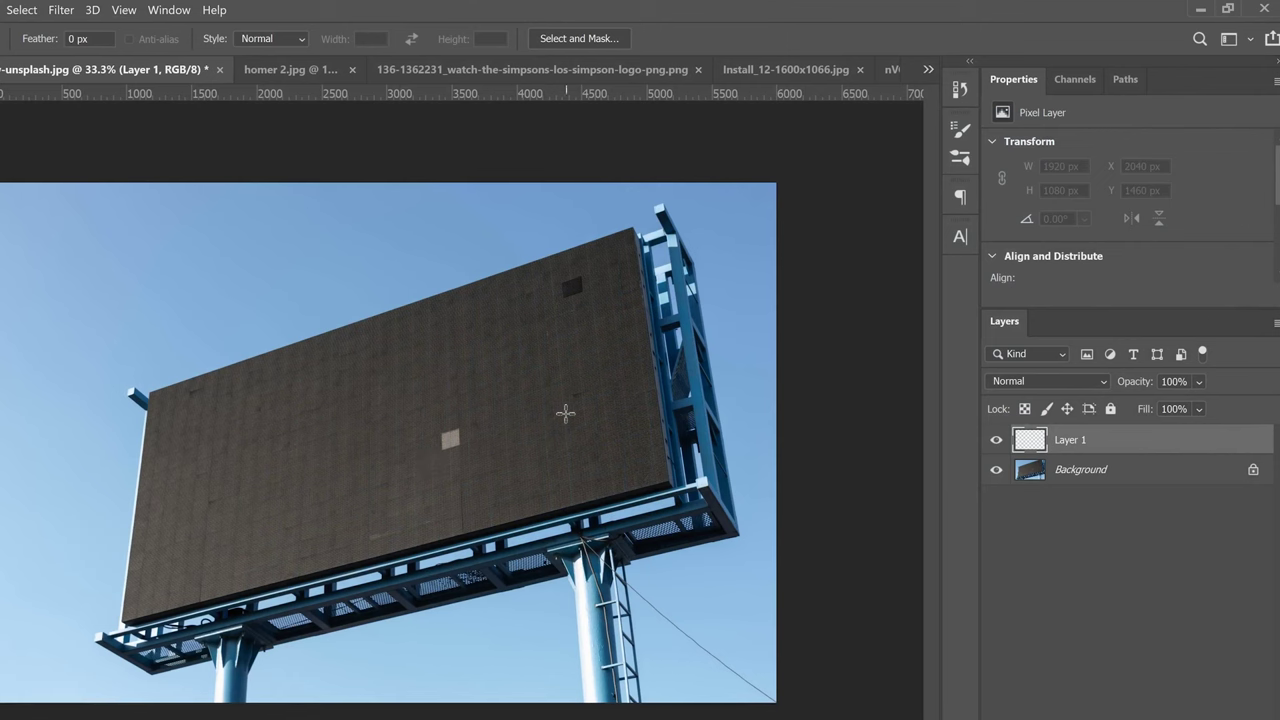
Reopen Vanishing Point to check the saved billboard plane, and close it without applying anything.
left_click(61, 10)
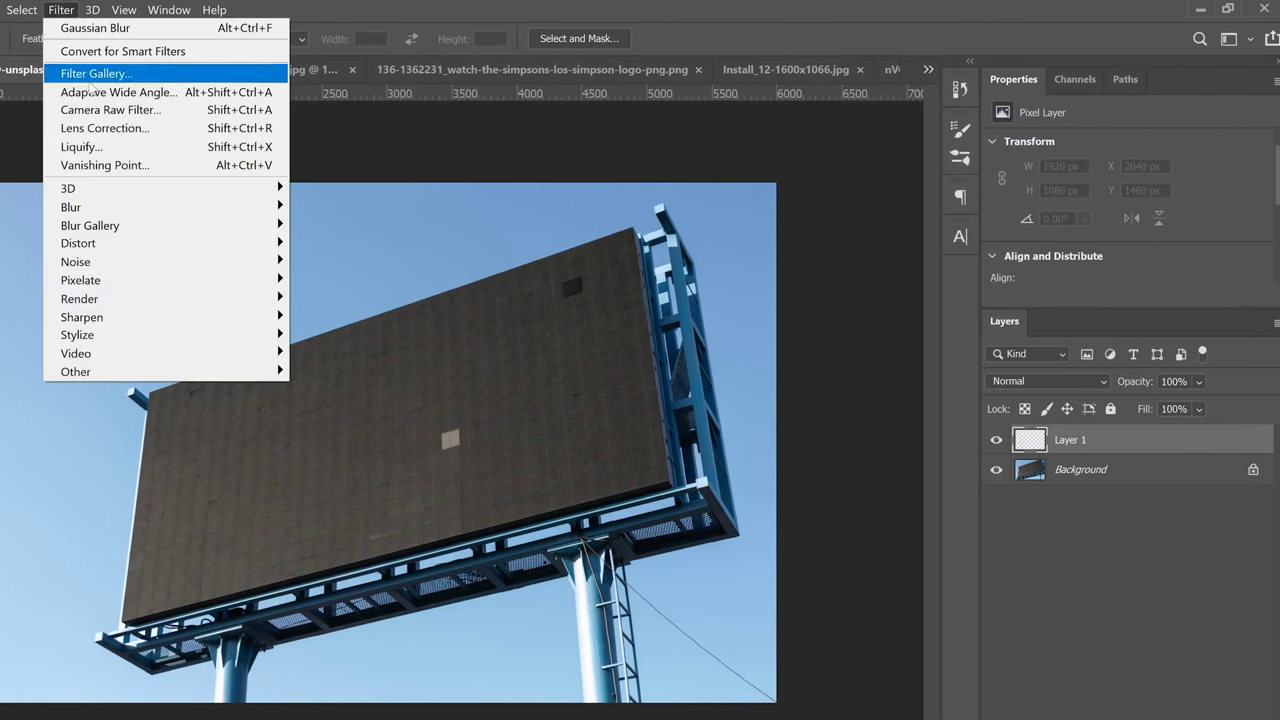
left_click(120, 168)
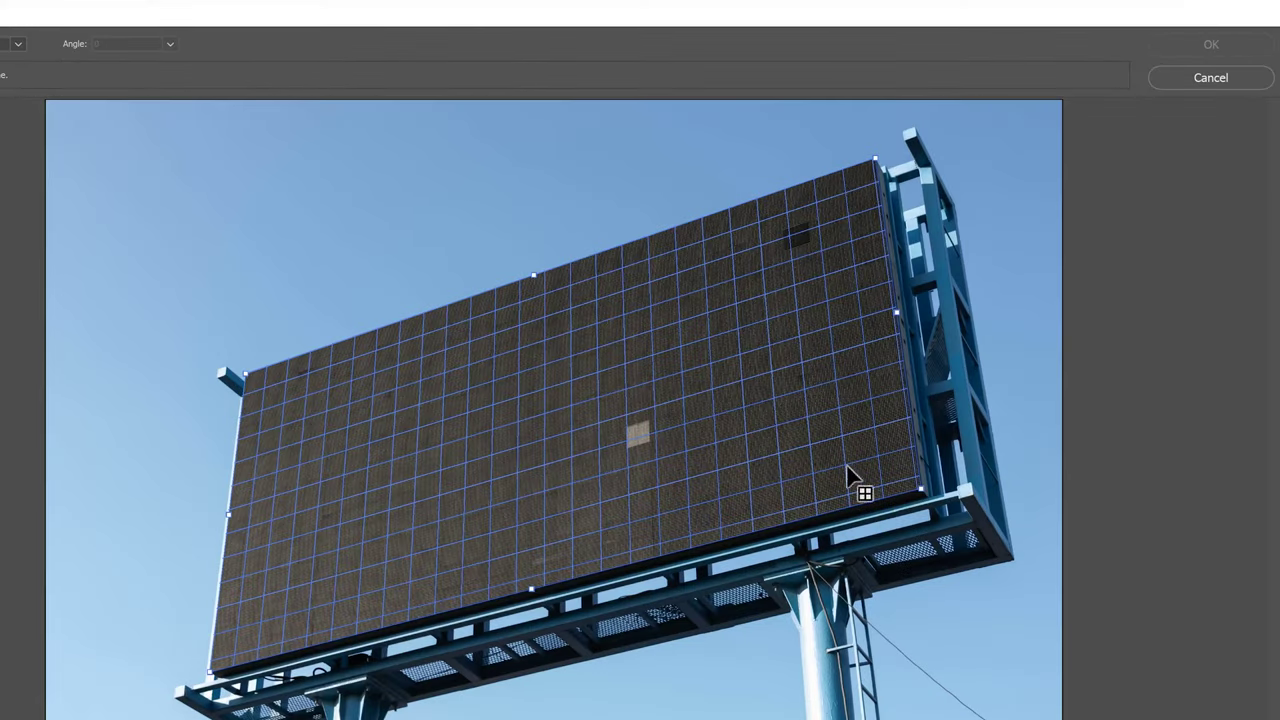
left_click(1190, 78)
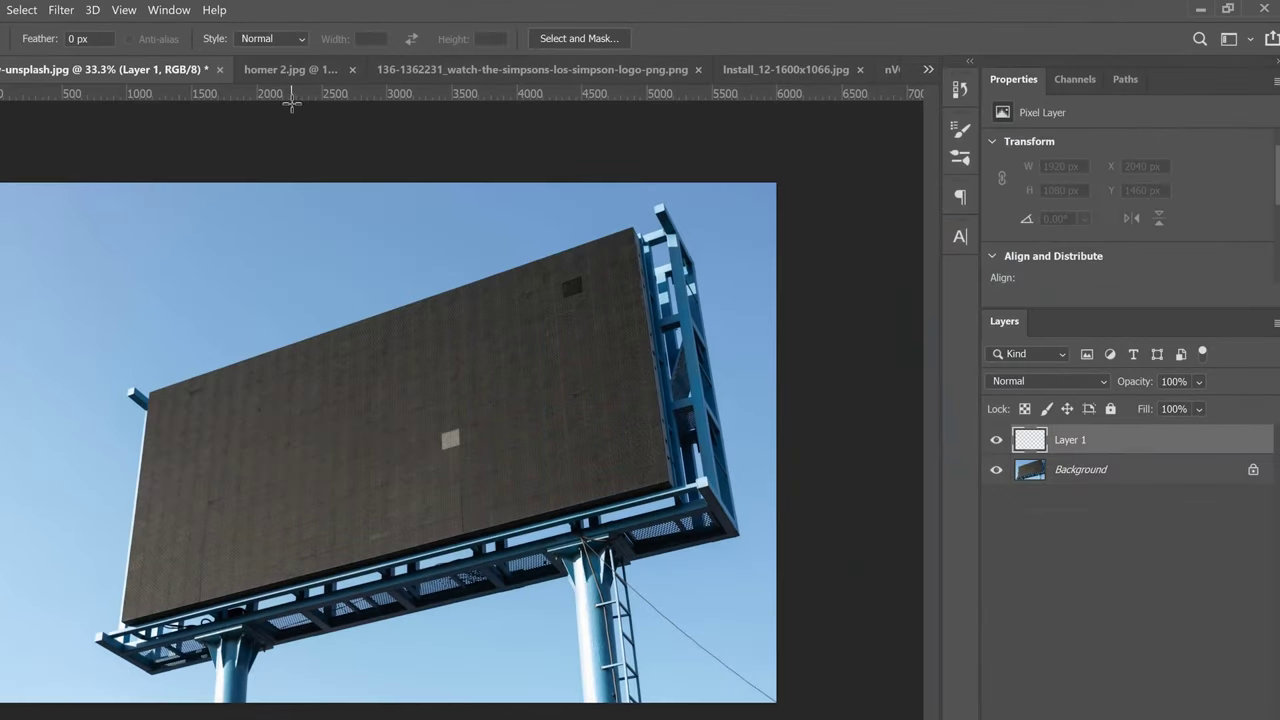
Select the entire canvas of homer 2.jpg and copy it.
left_click(284, 69)
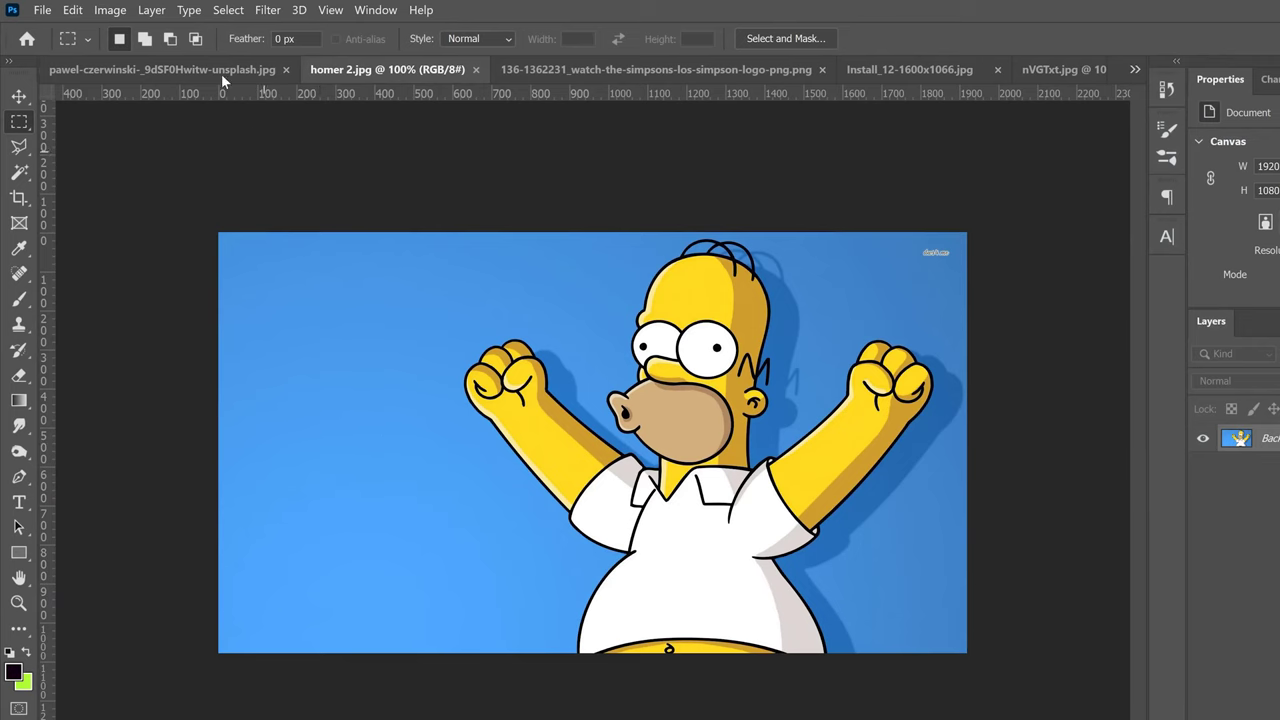
left_click(228, 10)
left_click(233, 26)
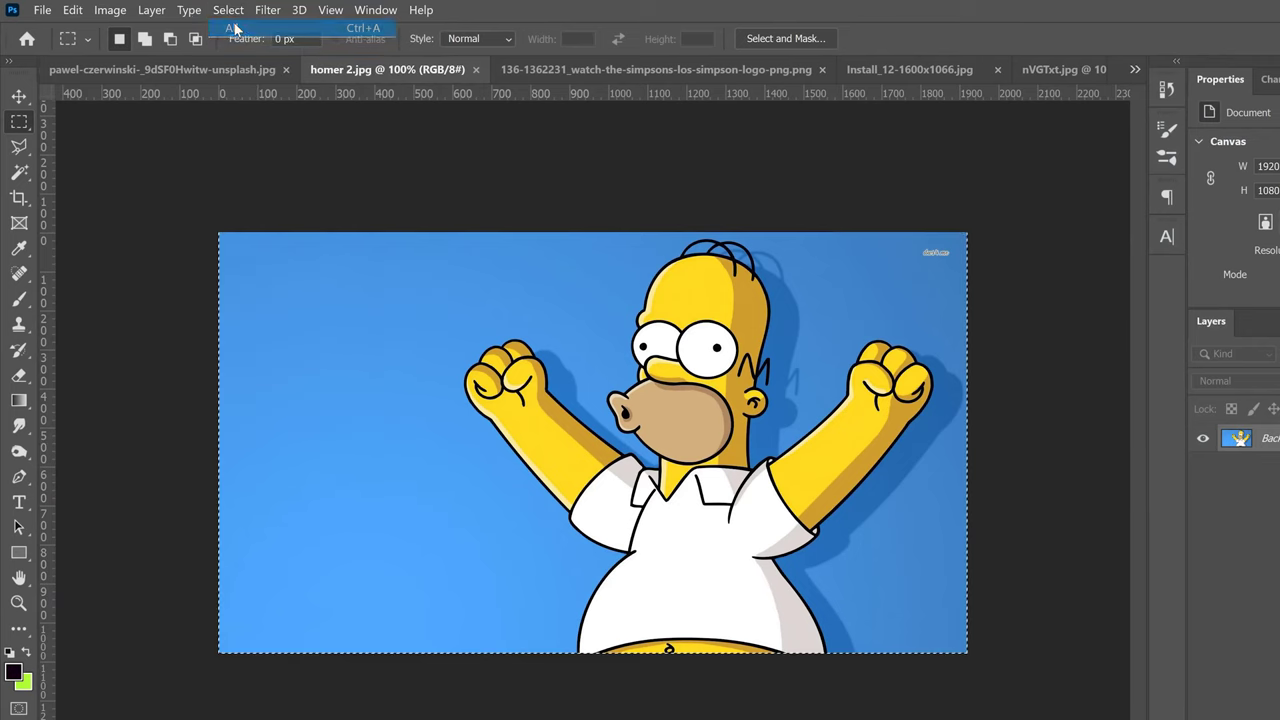
left_click(73, 12)
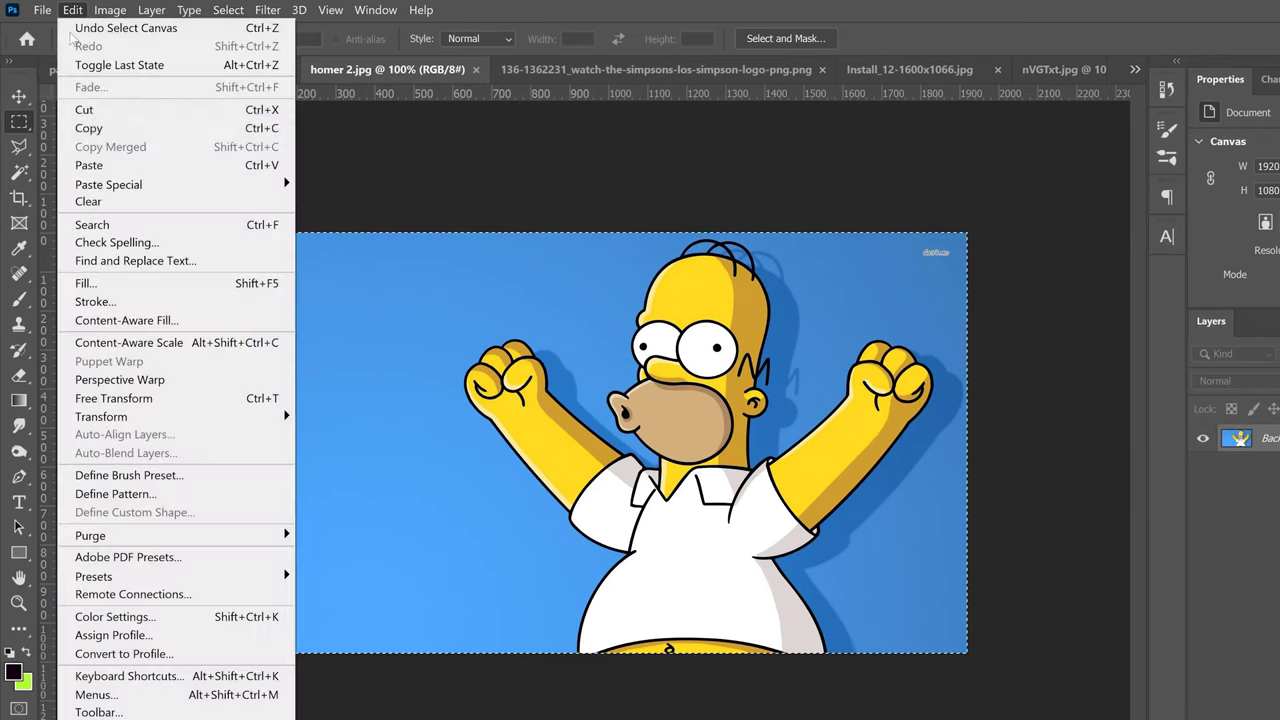
left_click(100, 133)
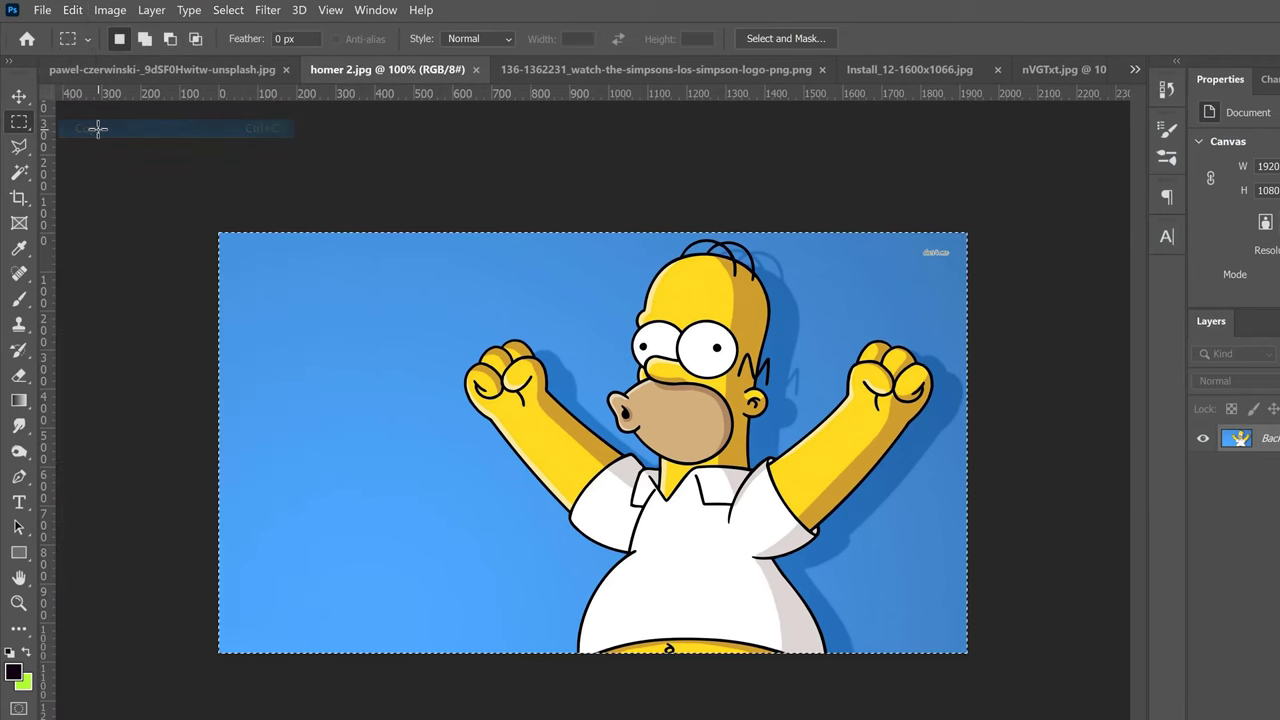
Paste the copied Homer image into Vanishing Point for the billboard photo and move it onto the perspective plane.
left_click(176, 70)
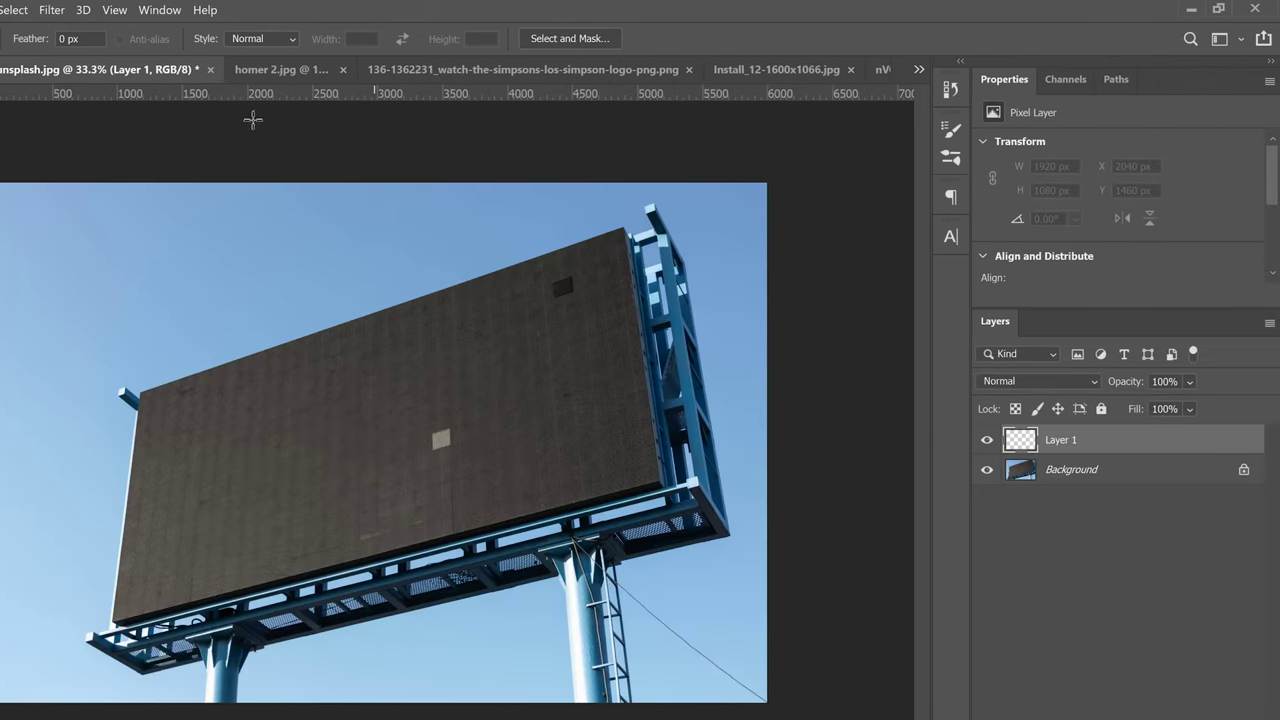
left_click(51, 10)
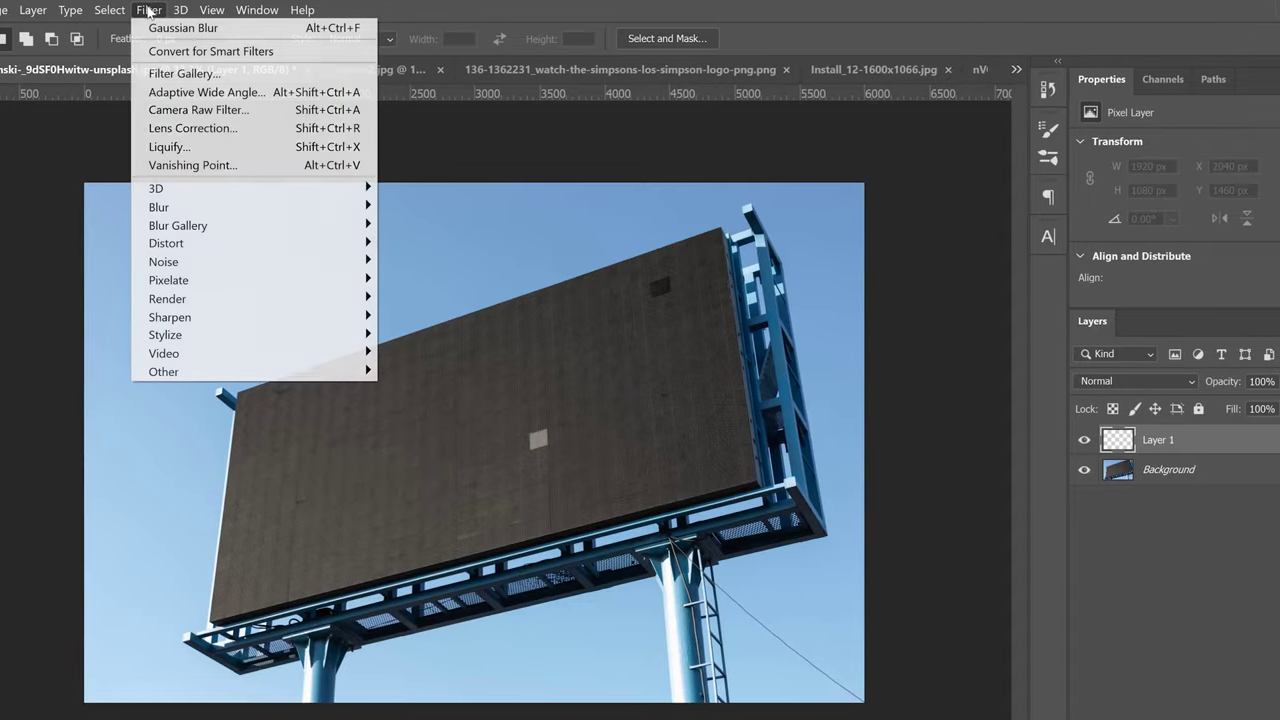
left_click(198, 166)
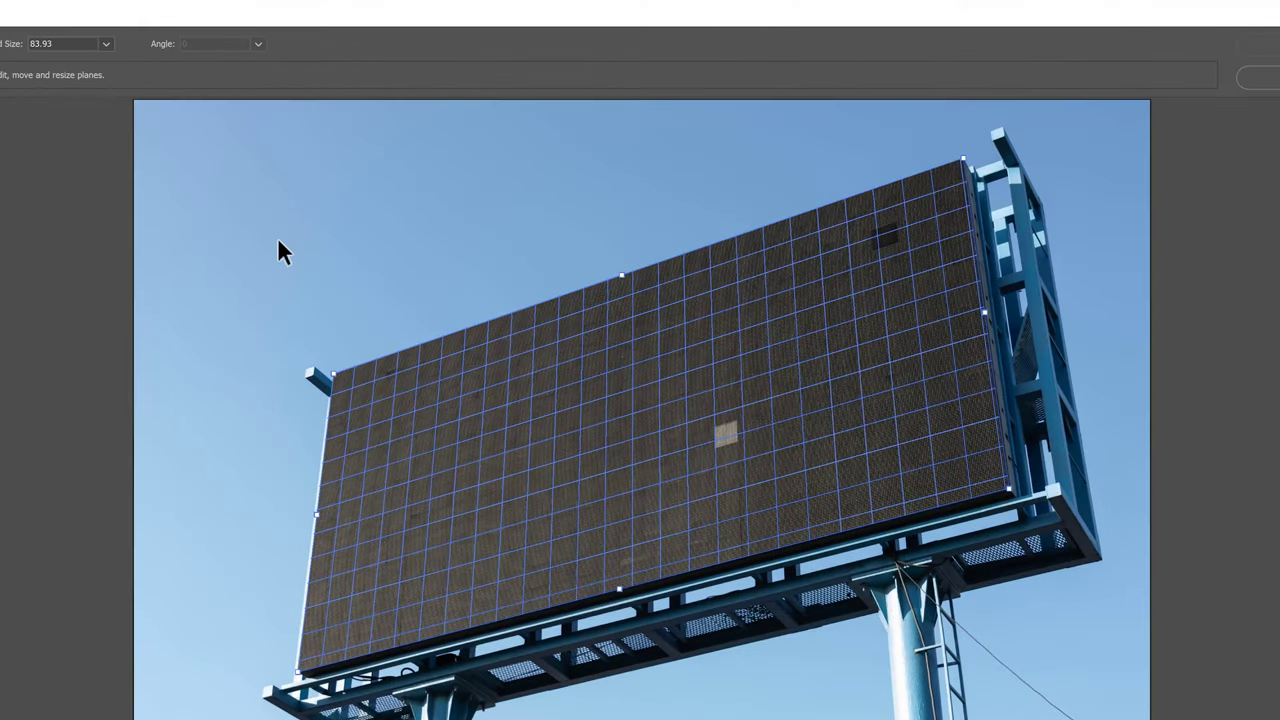
key("ctrl+v")
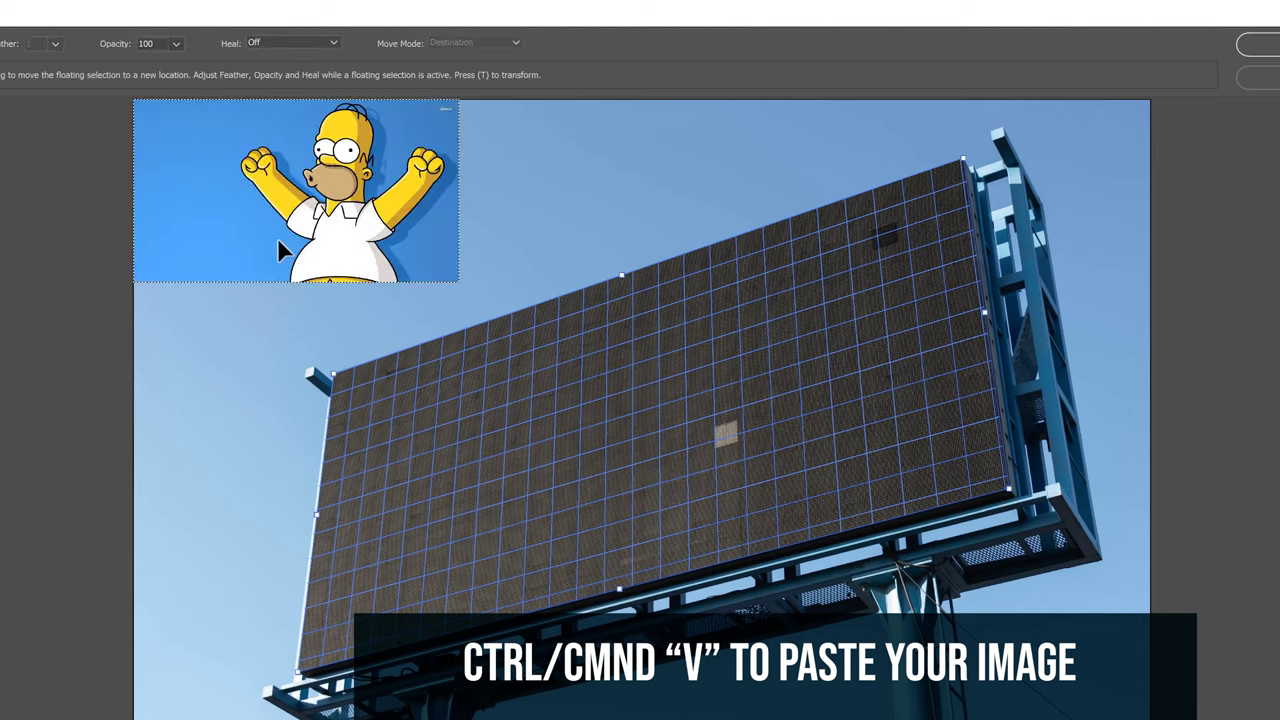
left_click_drag(153, 47, 581, 339)
left_click_drag(580, 293, 520, 288)
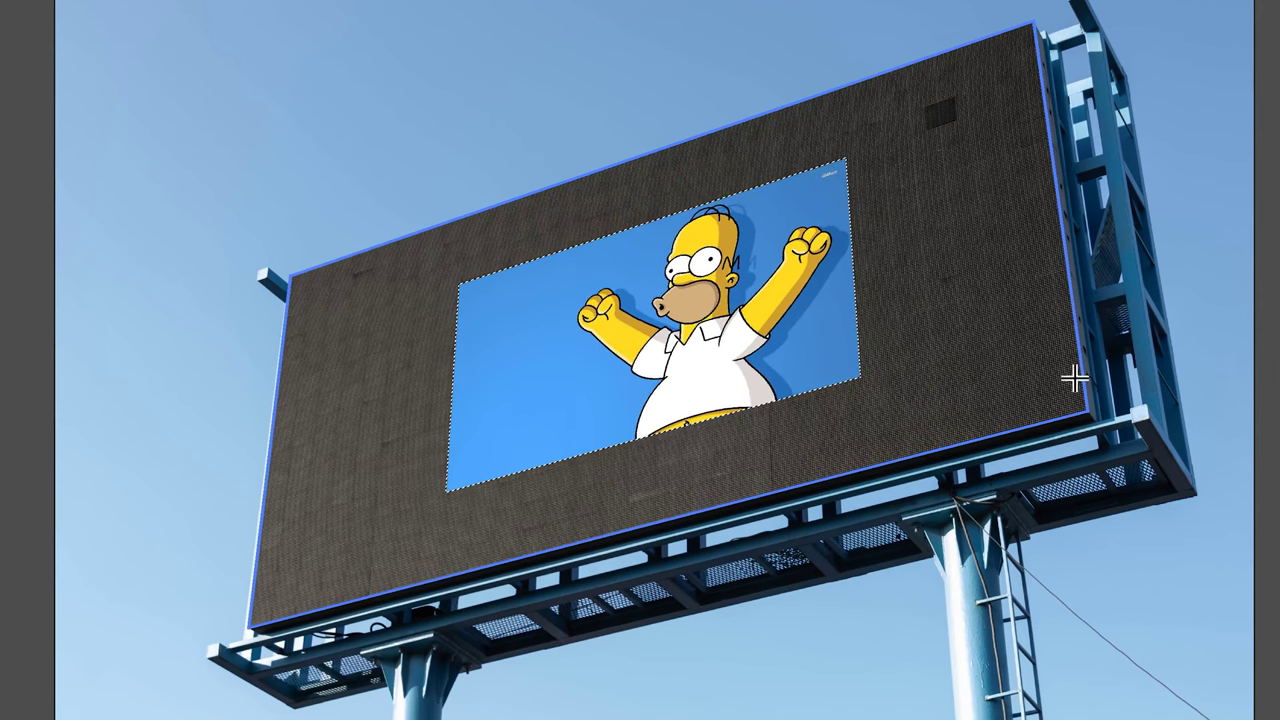
left_click_drag(659, 315, 585, 322)
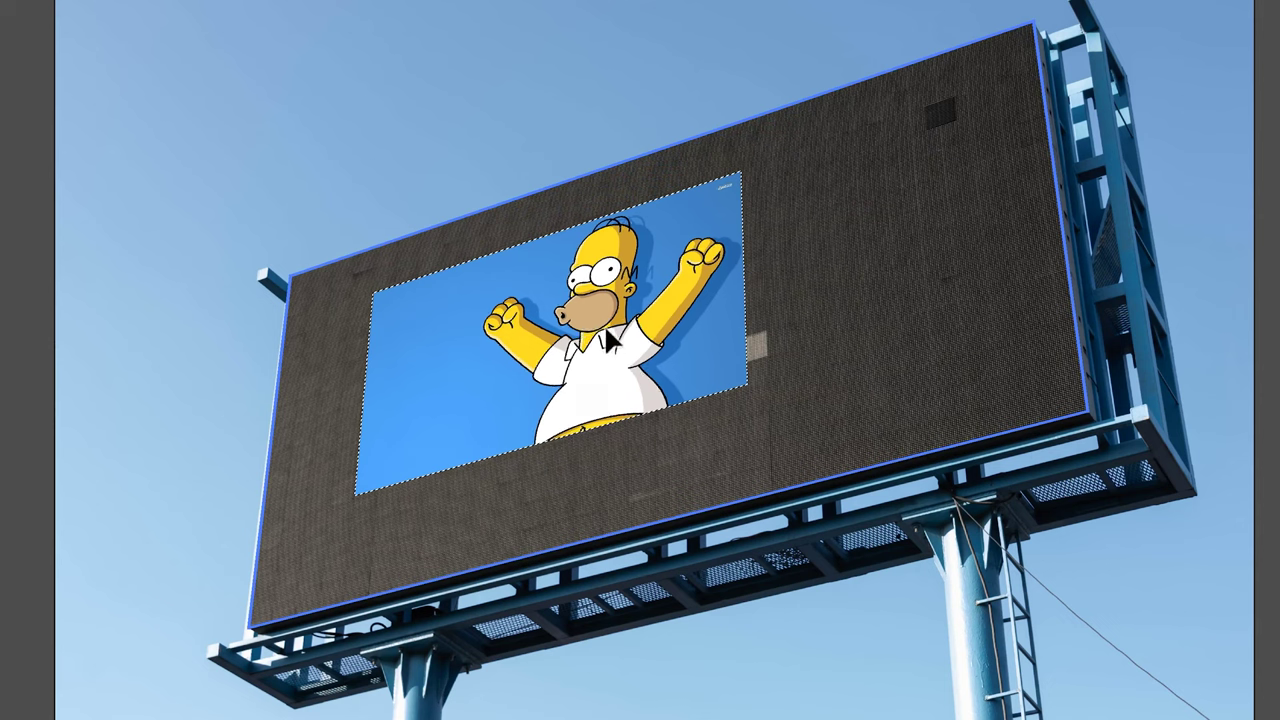
Transform the pasted Homer image to fill the whole billboard face and apply the Vanishing Point filter.
key("ctrl+t")
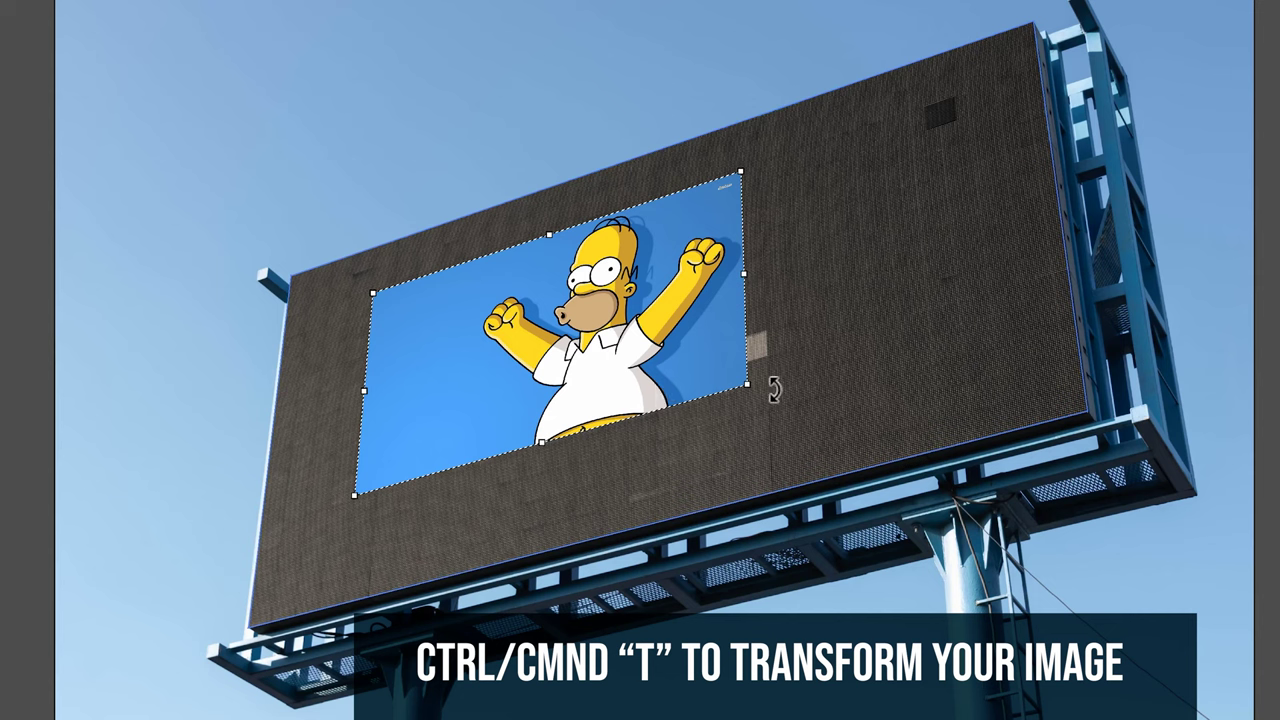
left_click_drag(754, 381, 1265, 480)
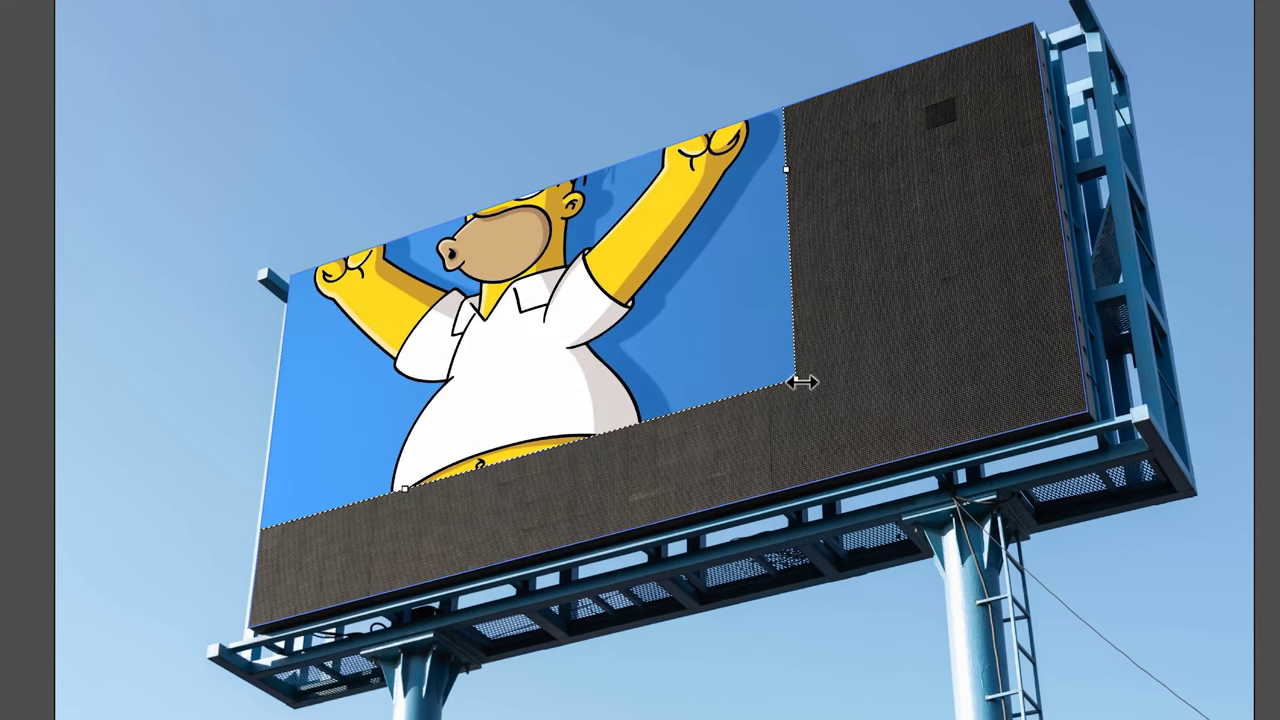
left_click_drag(792, 380, 629, 300)
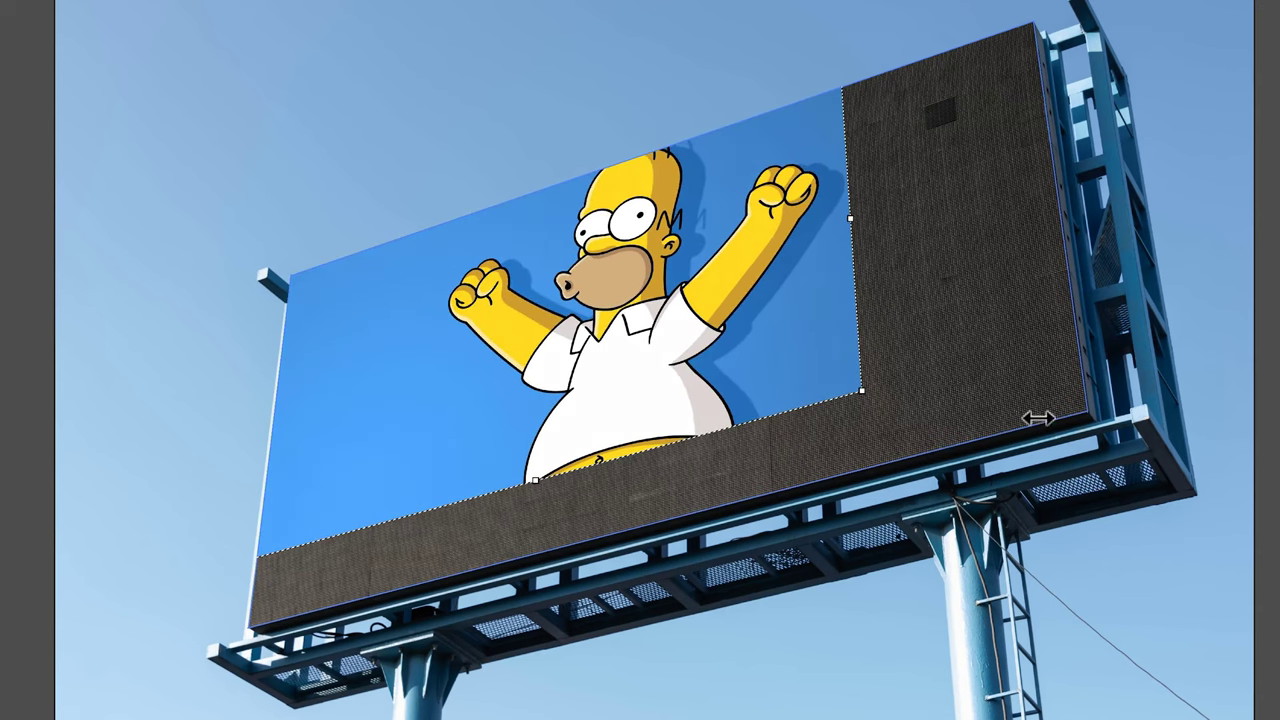
left_click_drag(1037, 418, 1178, 452)
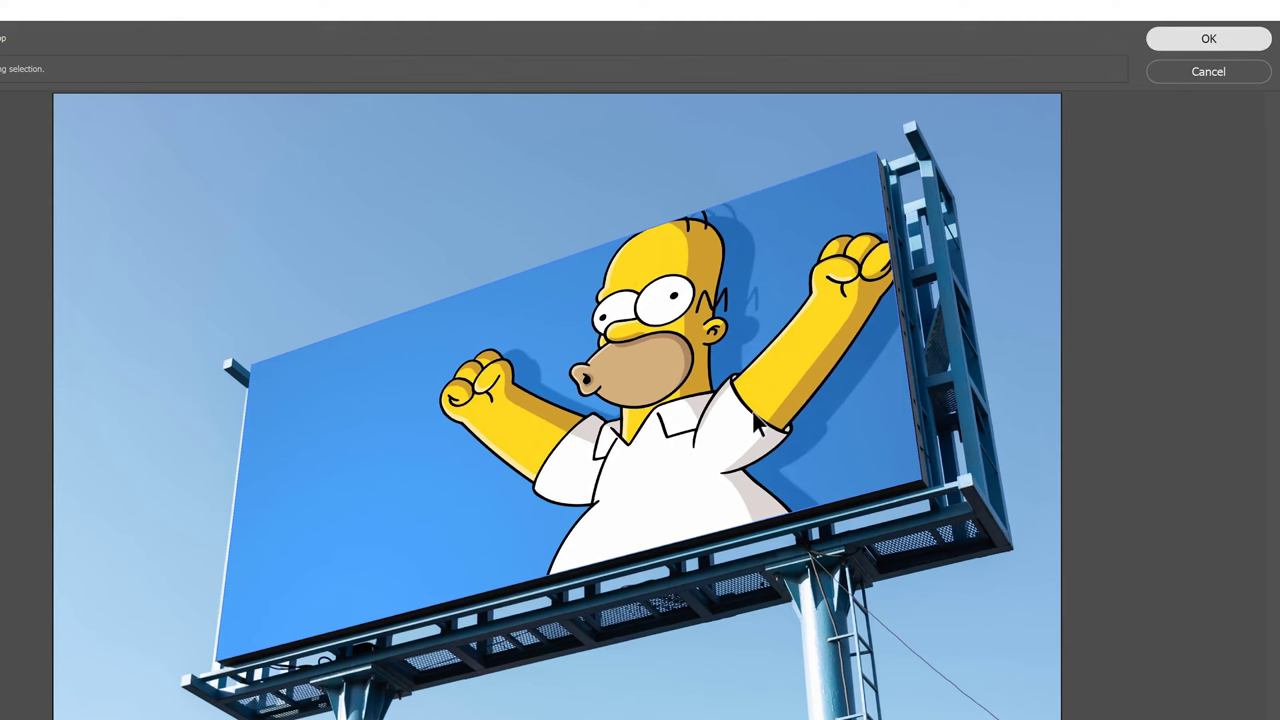
key("Return")
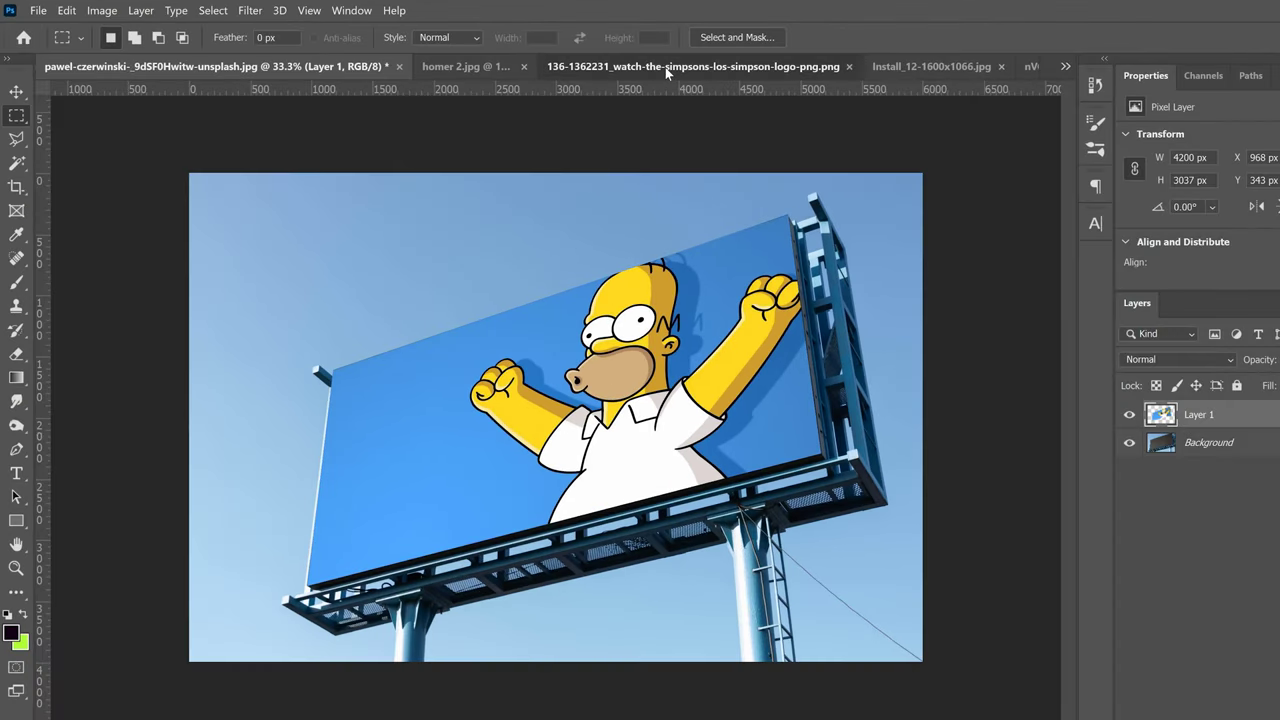
Select the entire canvas of the Simpsons logo PNG and copy it.
left_click(665, 67)
left_click(213, 10)
left_click(211, 23)
left_click(78, 11)
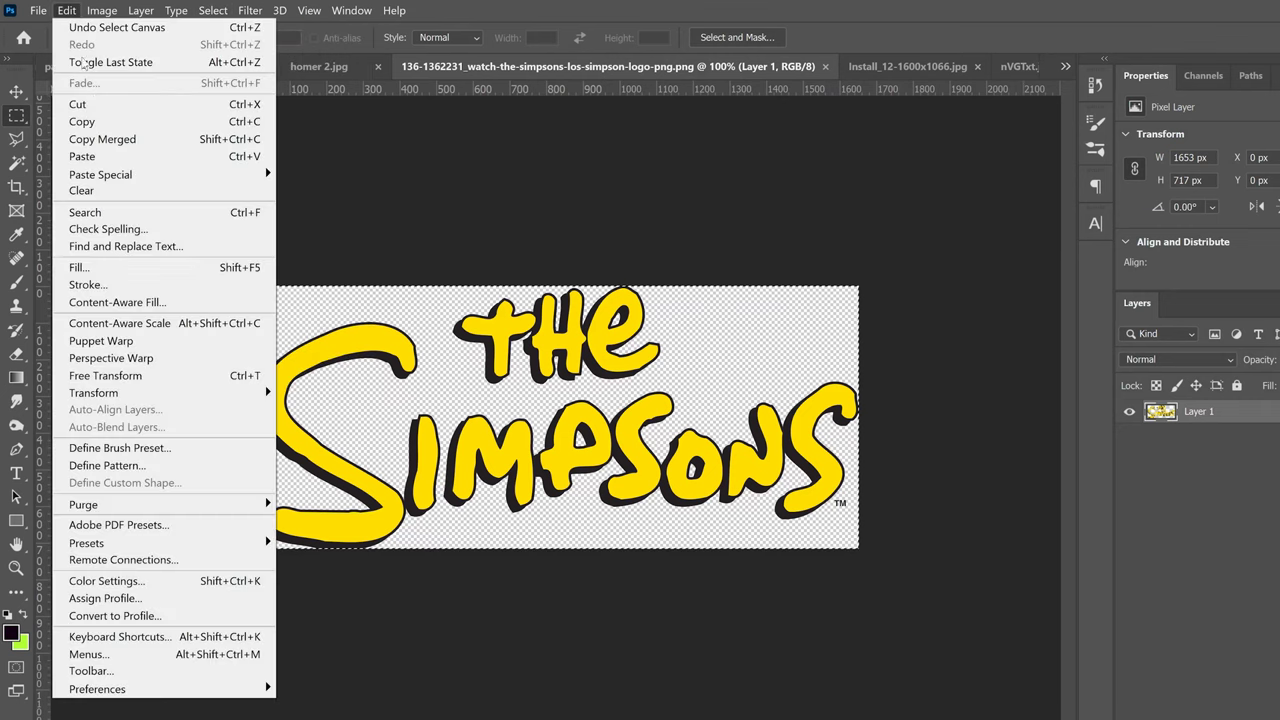
left_click(95, 122)
Add a new layer above the Homer layer in the billboard photo and open Vanishing Point on it.
left_click(173, 67)
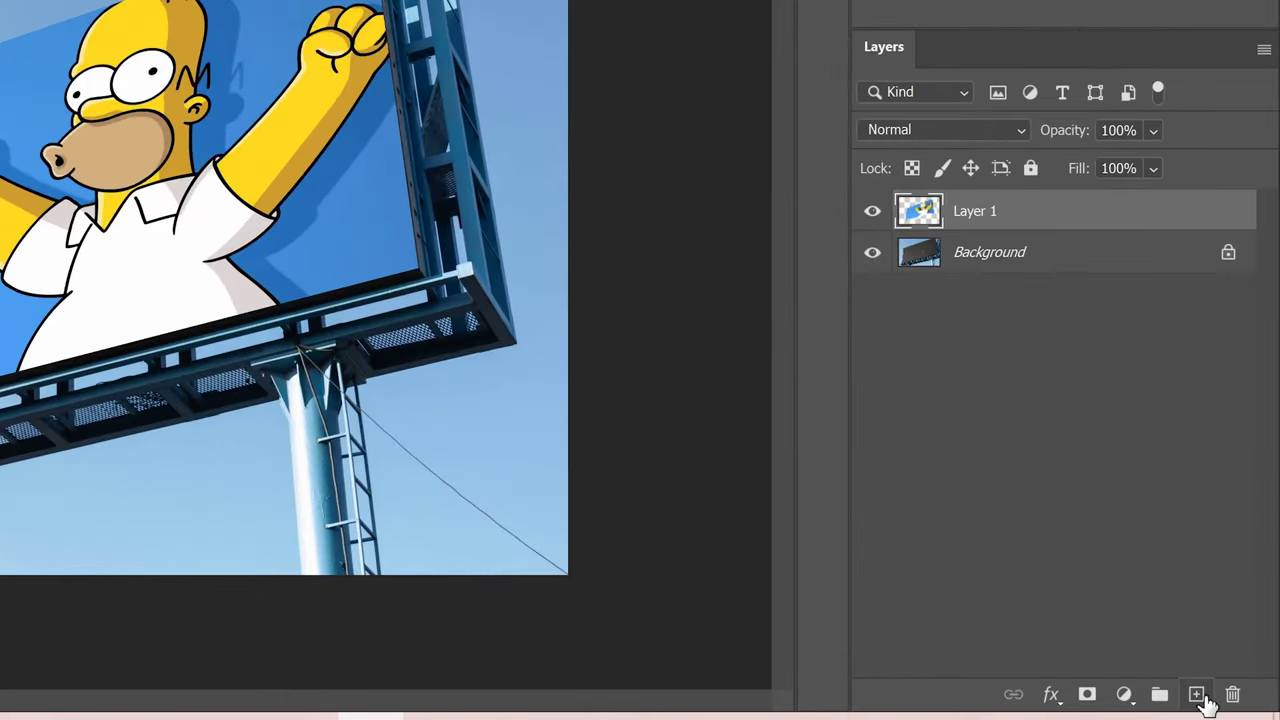
left_click(1197, 694)
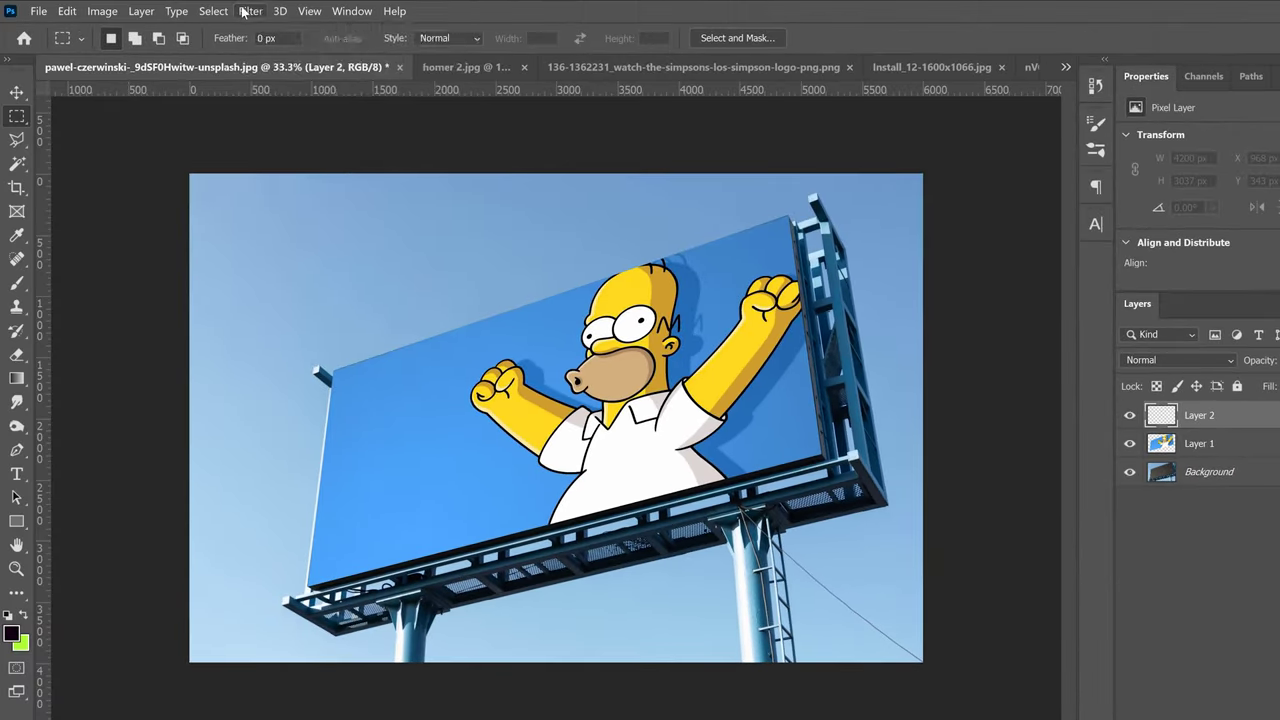
left_click(250, 11)
left_click(298, 157)
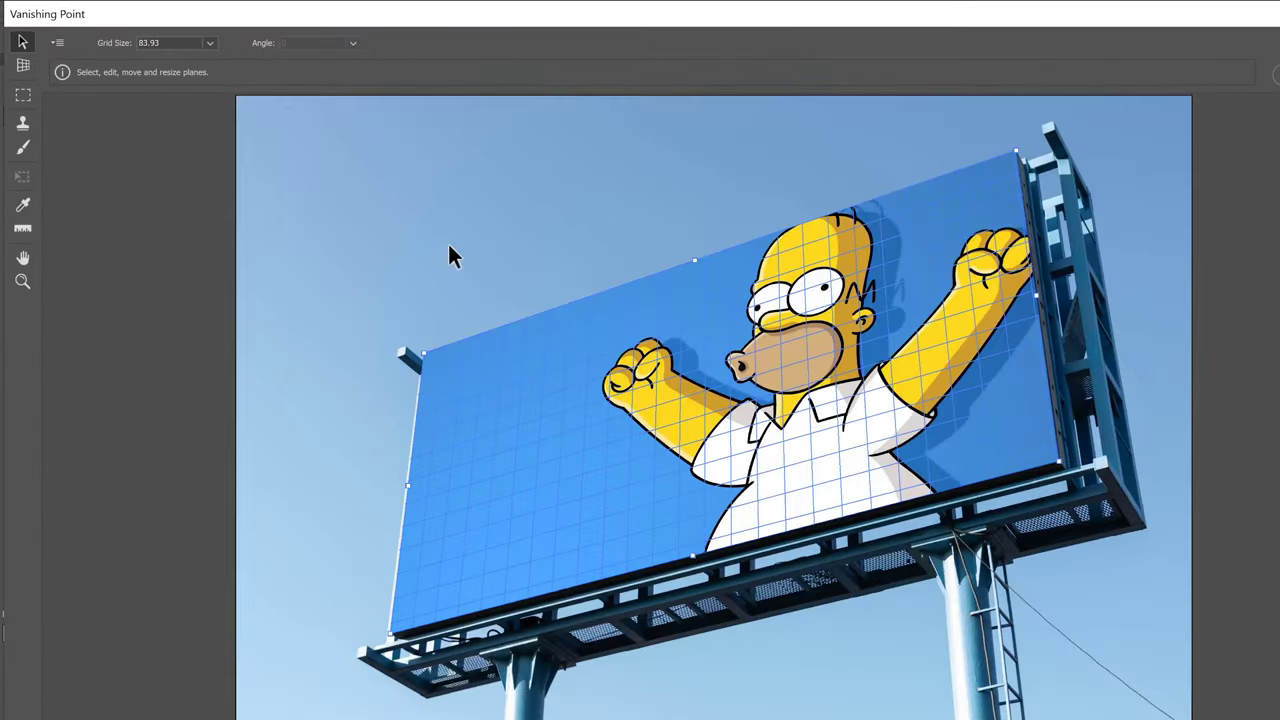
Paste the Simpsons logo onto the lower-left area of the billboard plane, scale it down slightly and apply the filter.
key("ctrl+v")
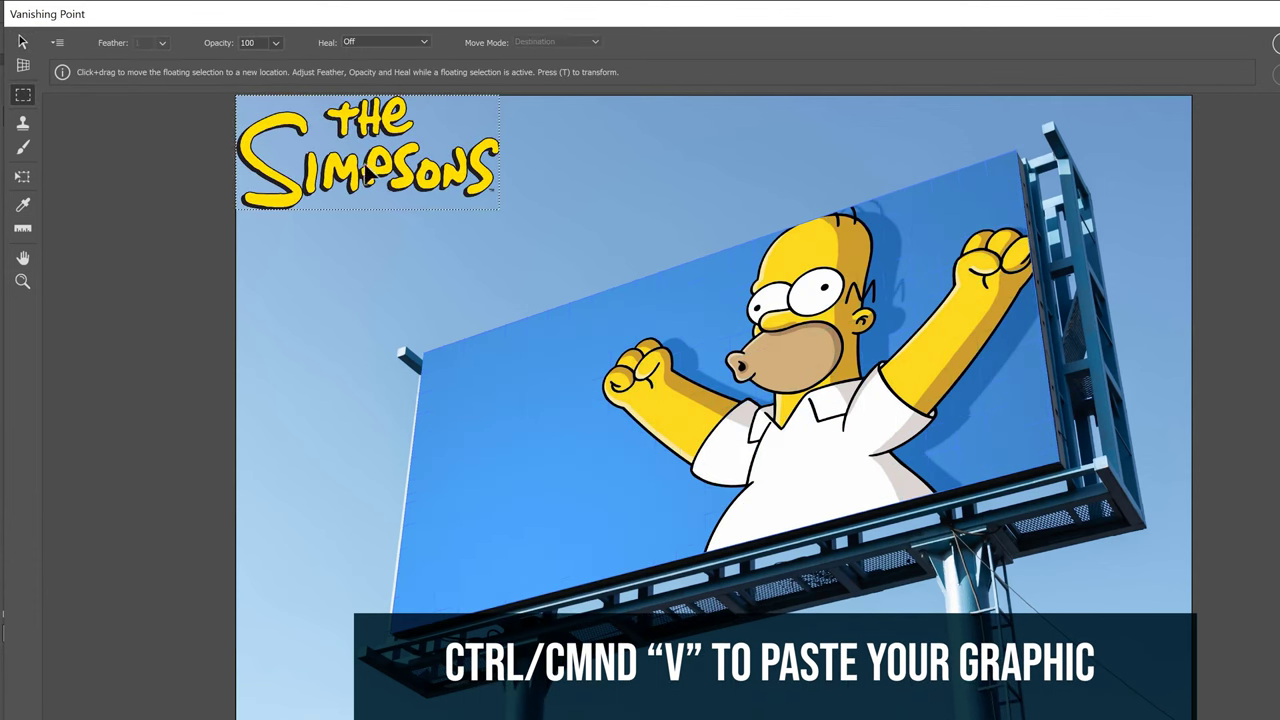
left_click_drag(341, 130, 541, 490)
key("ctrl+t")
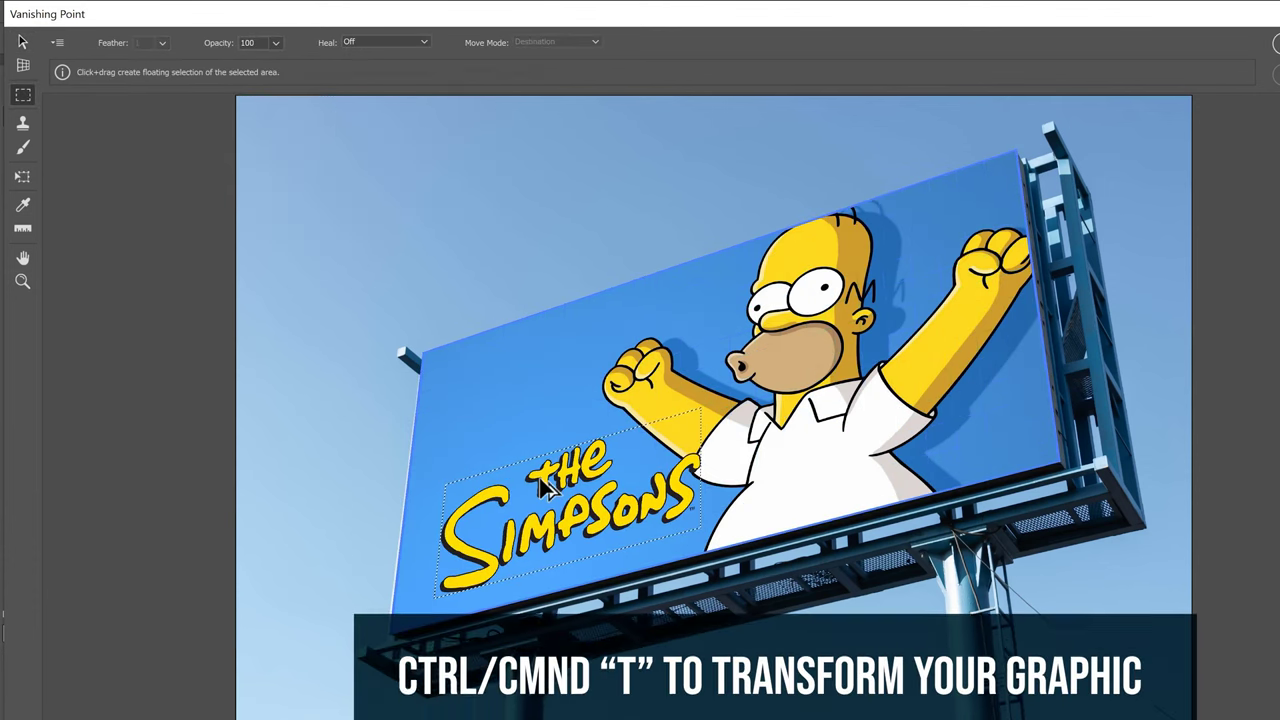
left_click_drag(700, 408, 643, 449)
left_click_drag(555, 539, 566, 537)
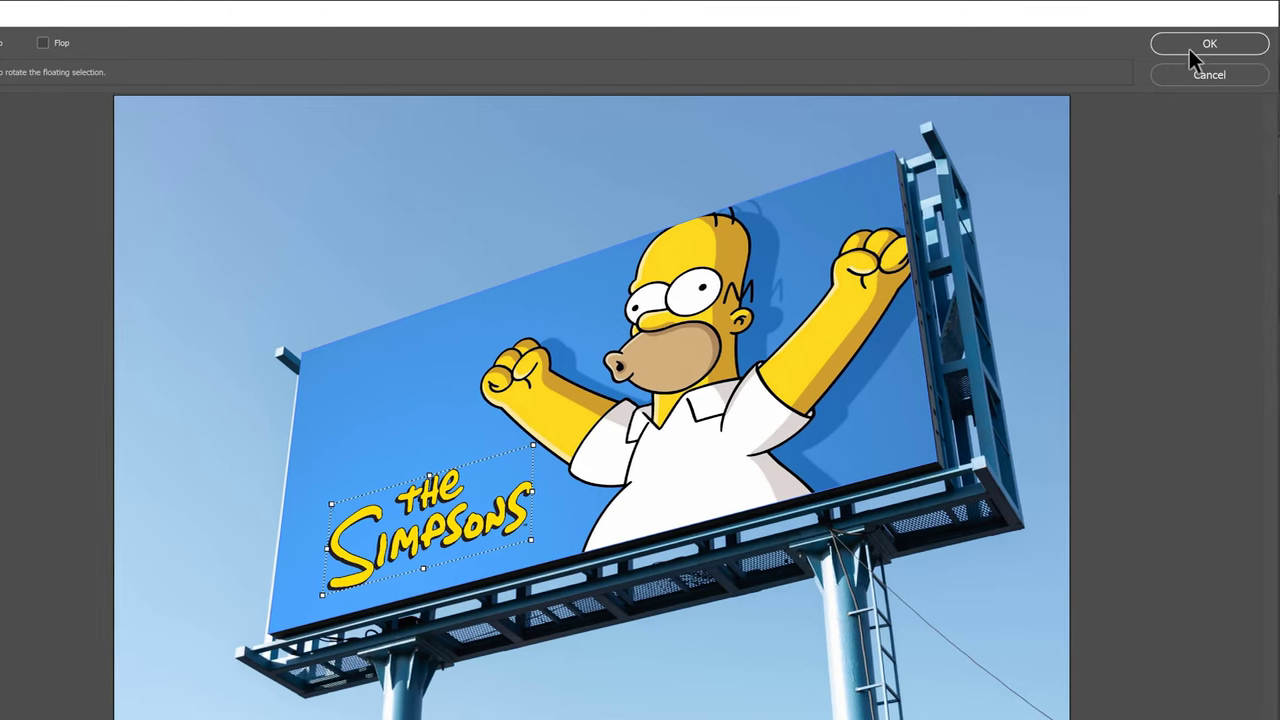
key("Return")
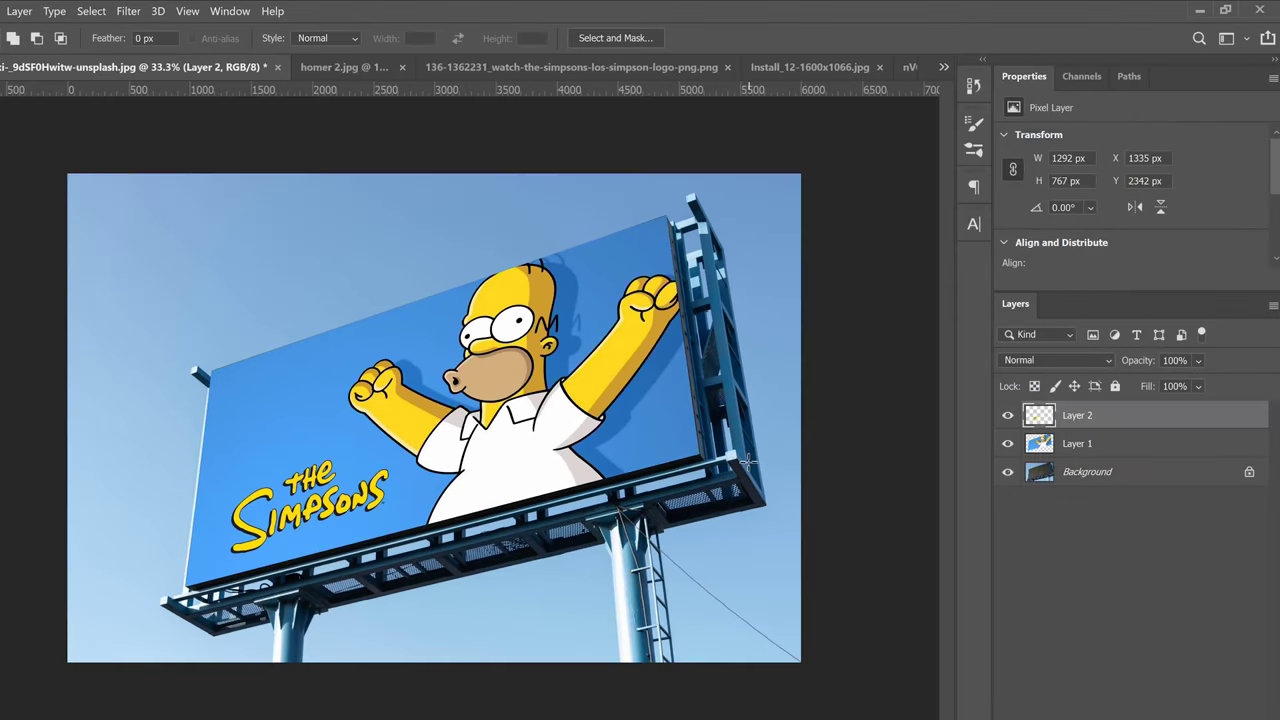
Blend the Homer layer into the billboard with Blend If, splitting the Underlying Layer sliders to 0/34 and 205/255.
left_click(1149, 444)
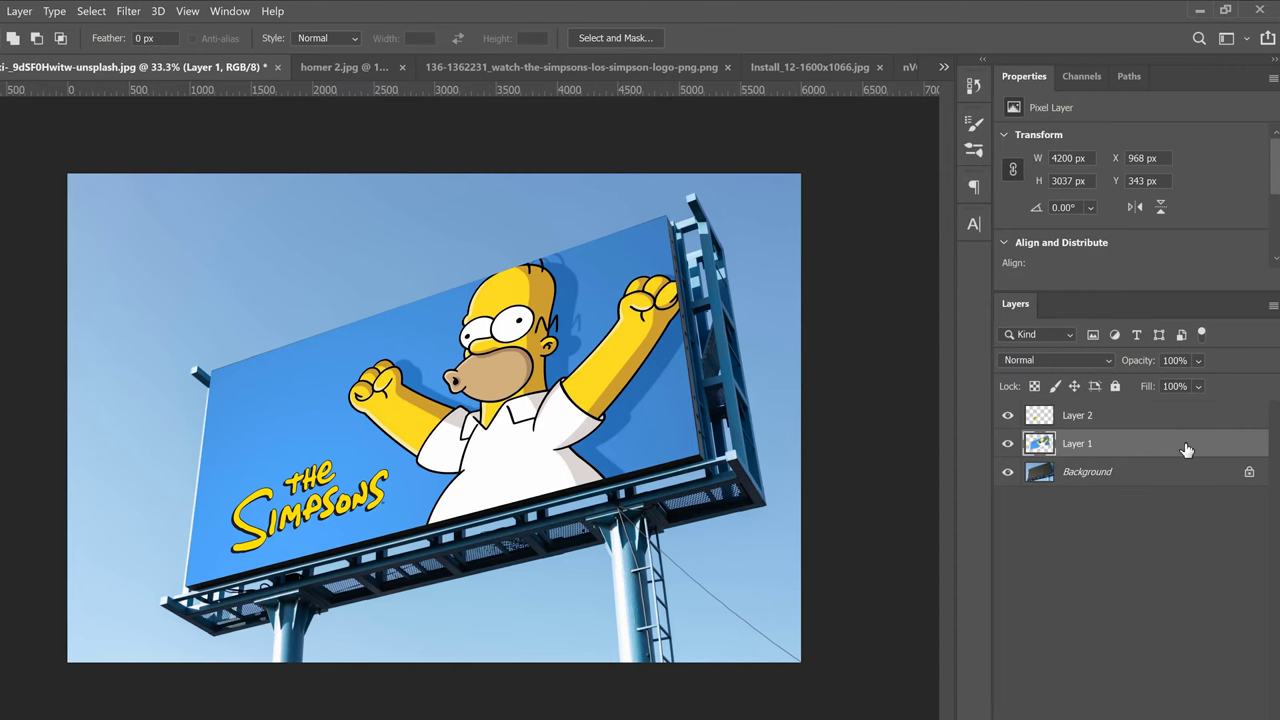
double_click(1186, 450)
left_click_drag(615, 87, 879, 56)
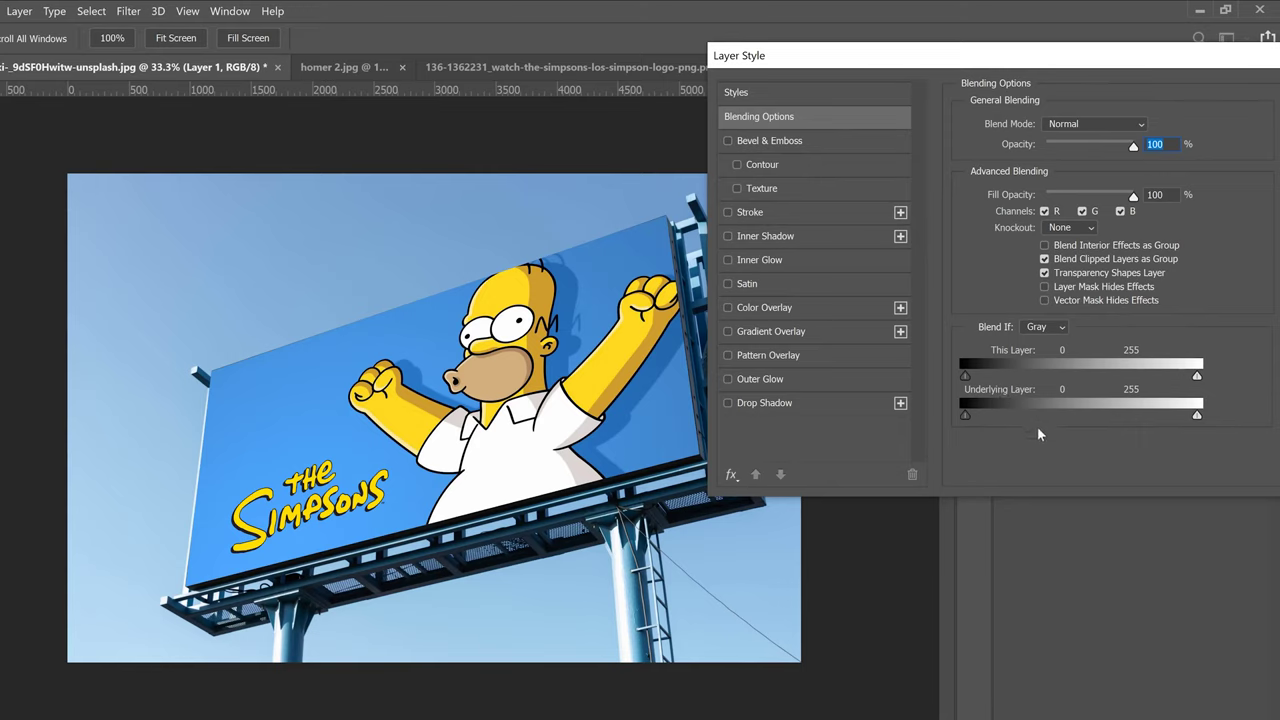
left_click_drag(966, 415, 997, 414)
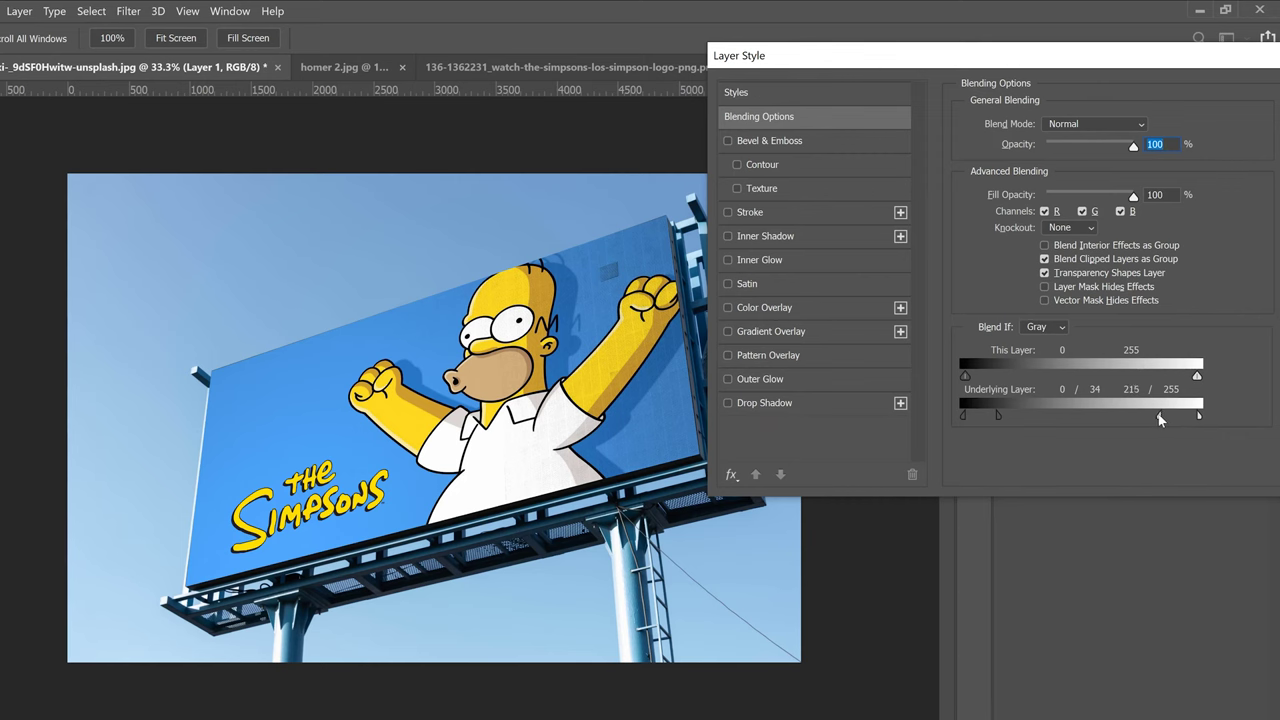
left_click_drag(1153, 415, 1149, 419)
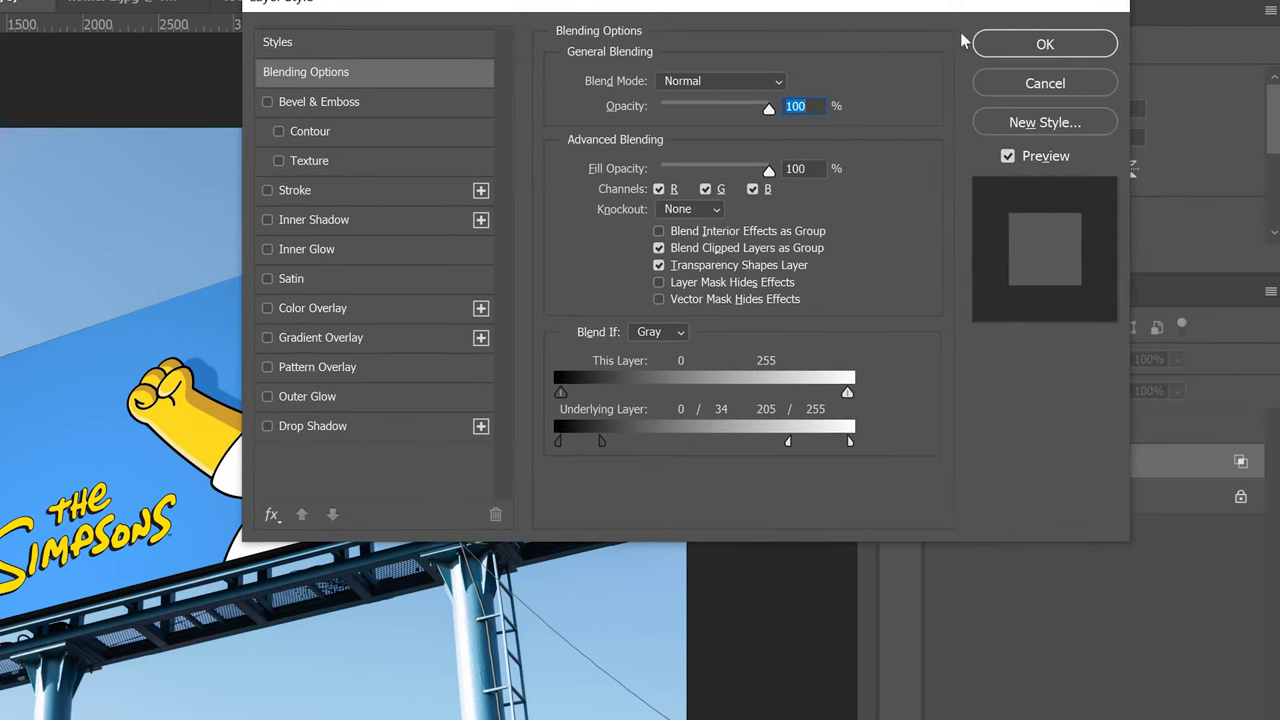
left_click(1031, 46)
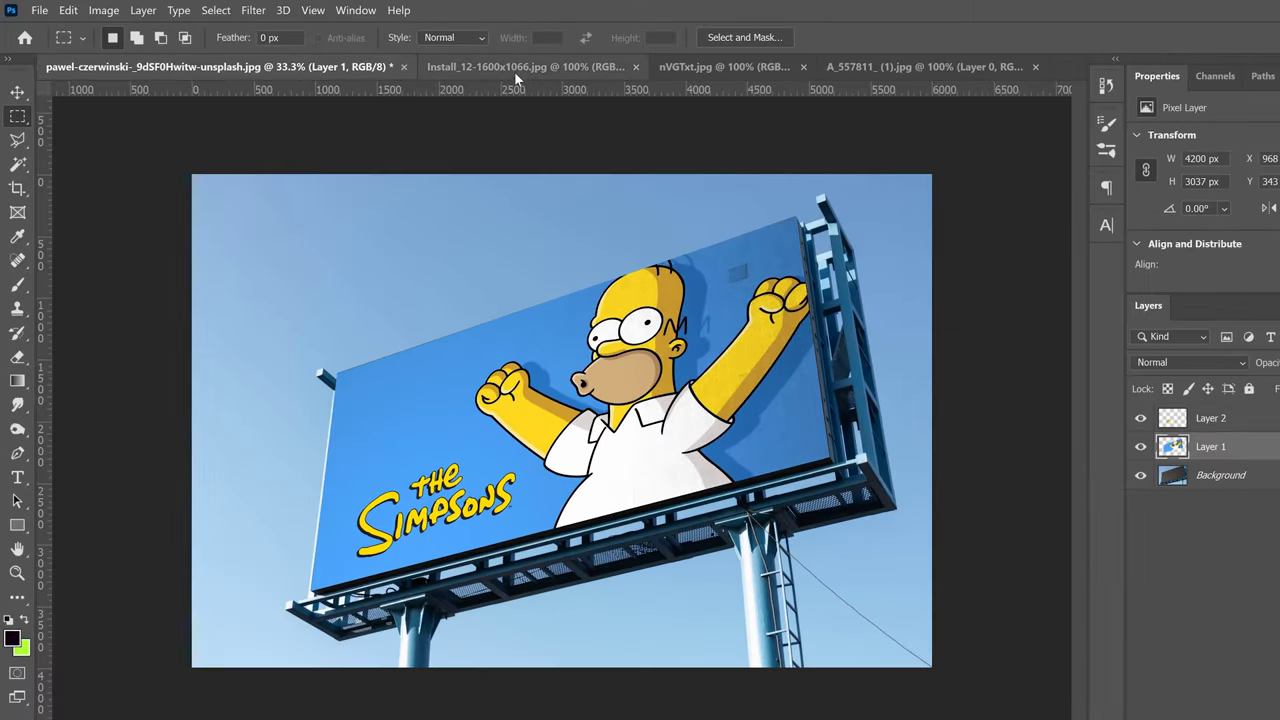
Add a new layer to the gallery photo Install_12-1600x1066.jpg and open Vanishing Point on it.
left_click(514, 67)
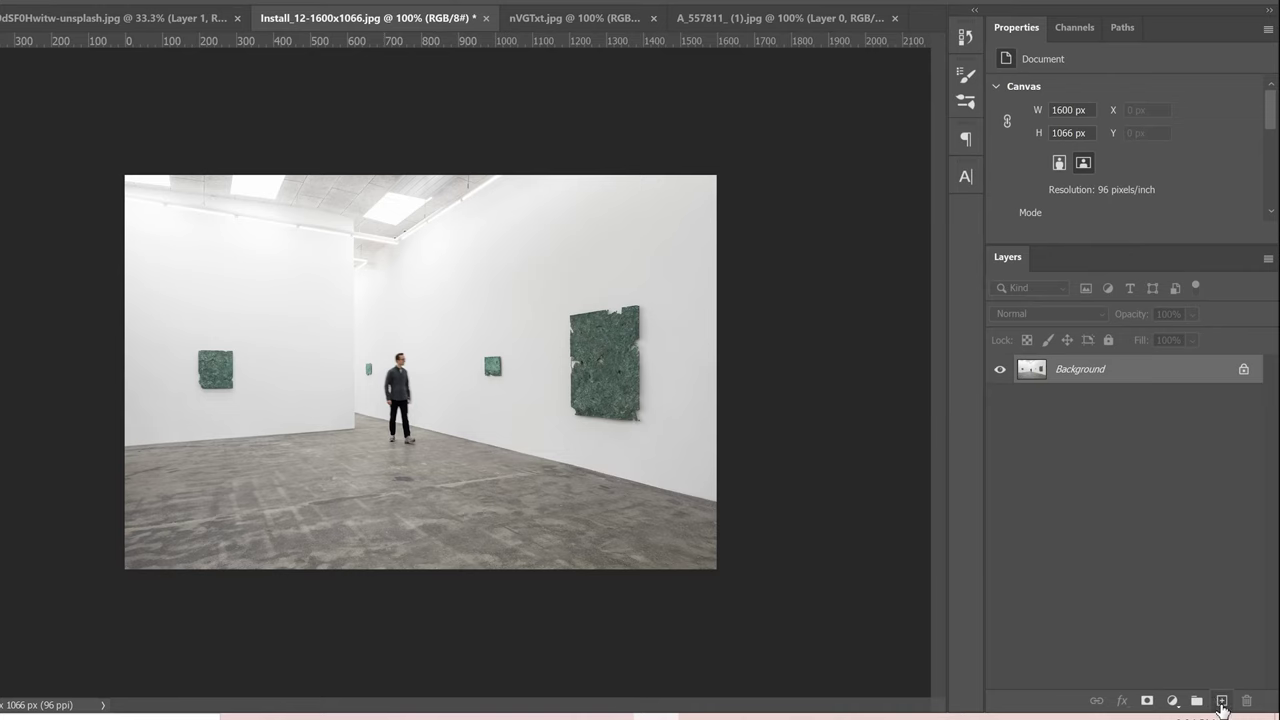
left_click(1221, 701)
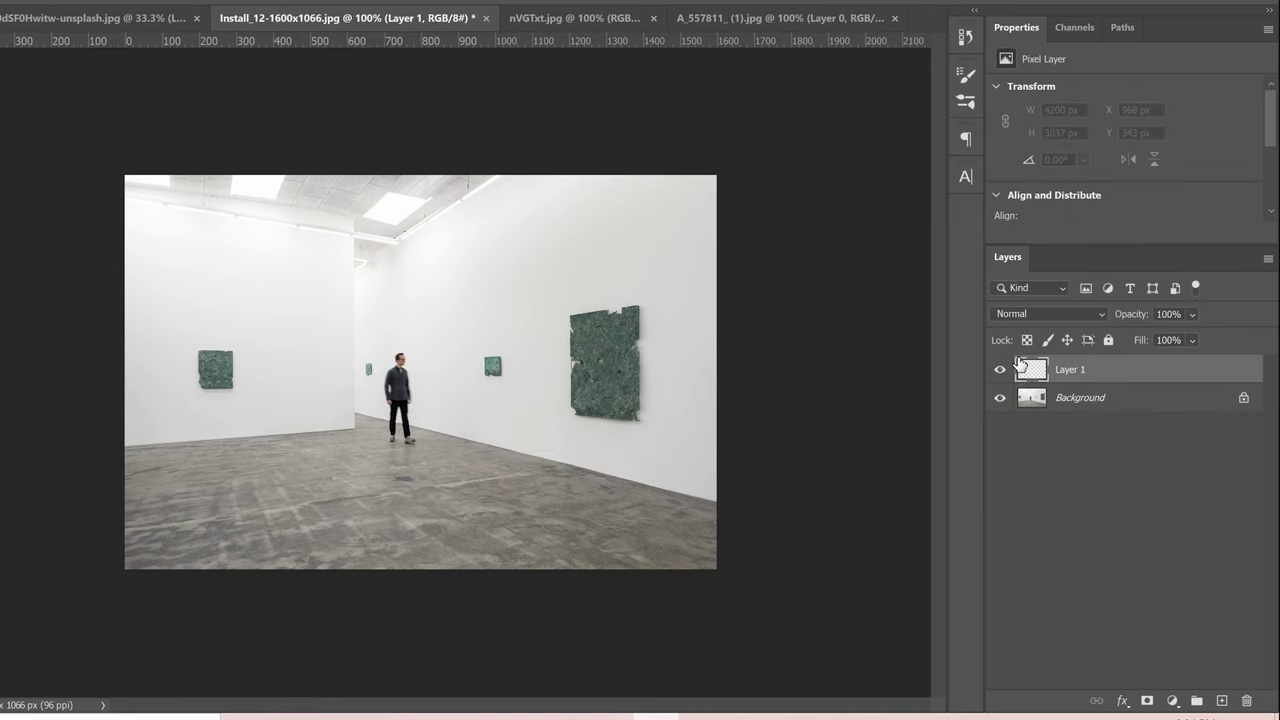
left_click(112, 10)
left_click(150, 158)
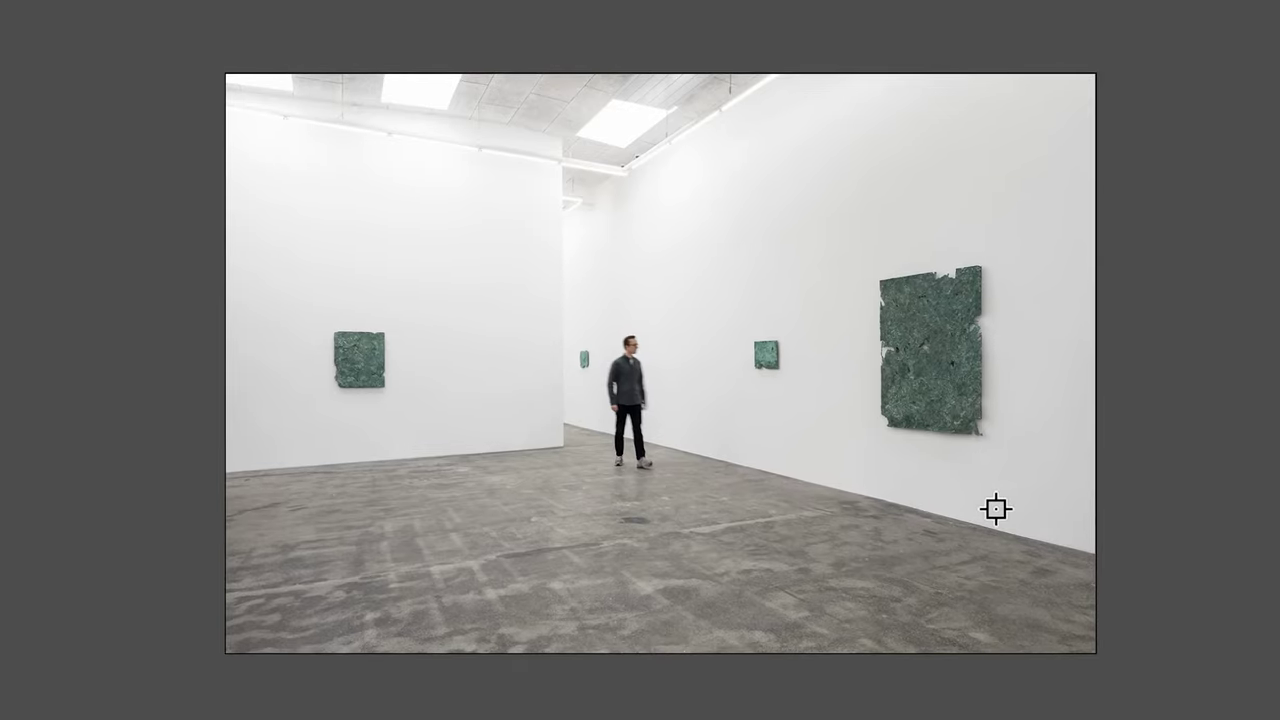
Define a four-corner perspective plane on the gallery's right wall, from the edge of the left wall to just past the large artwork.
left_click(563, 422)
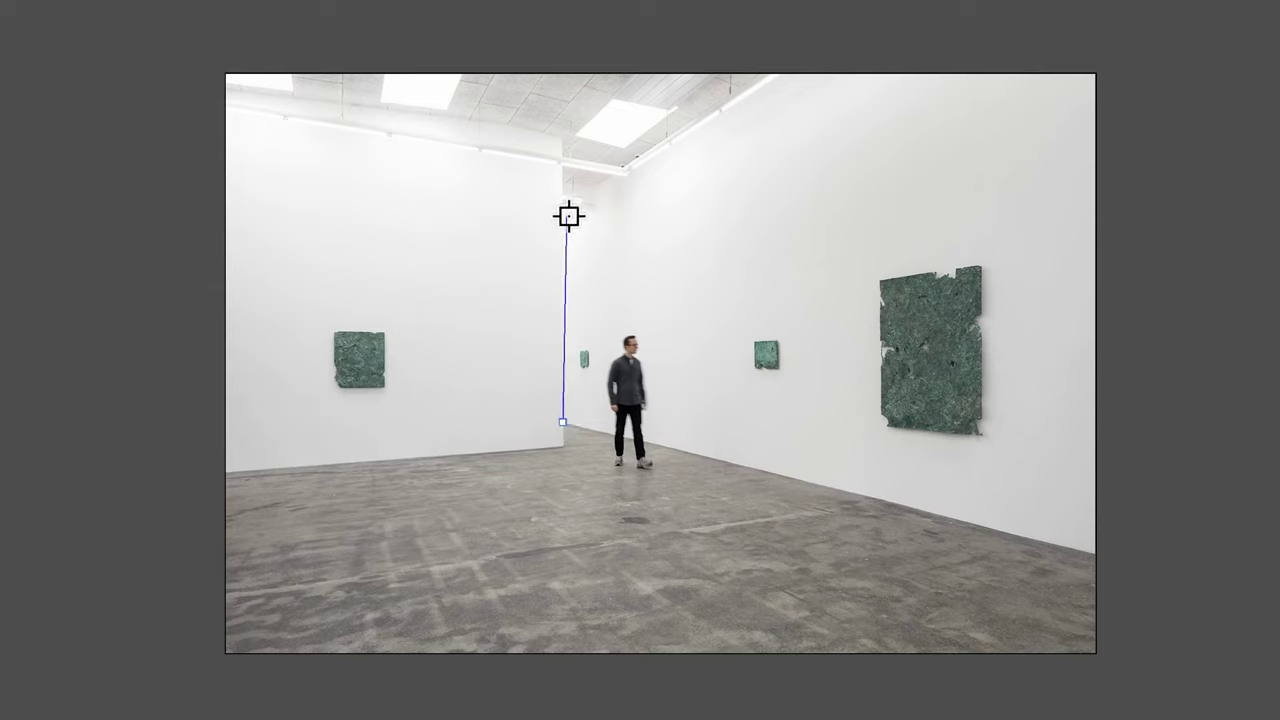
left_click(563, 215)
left_click(563, 216)
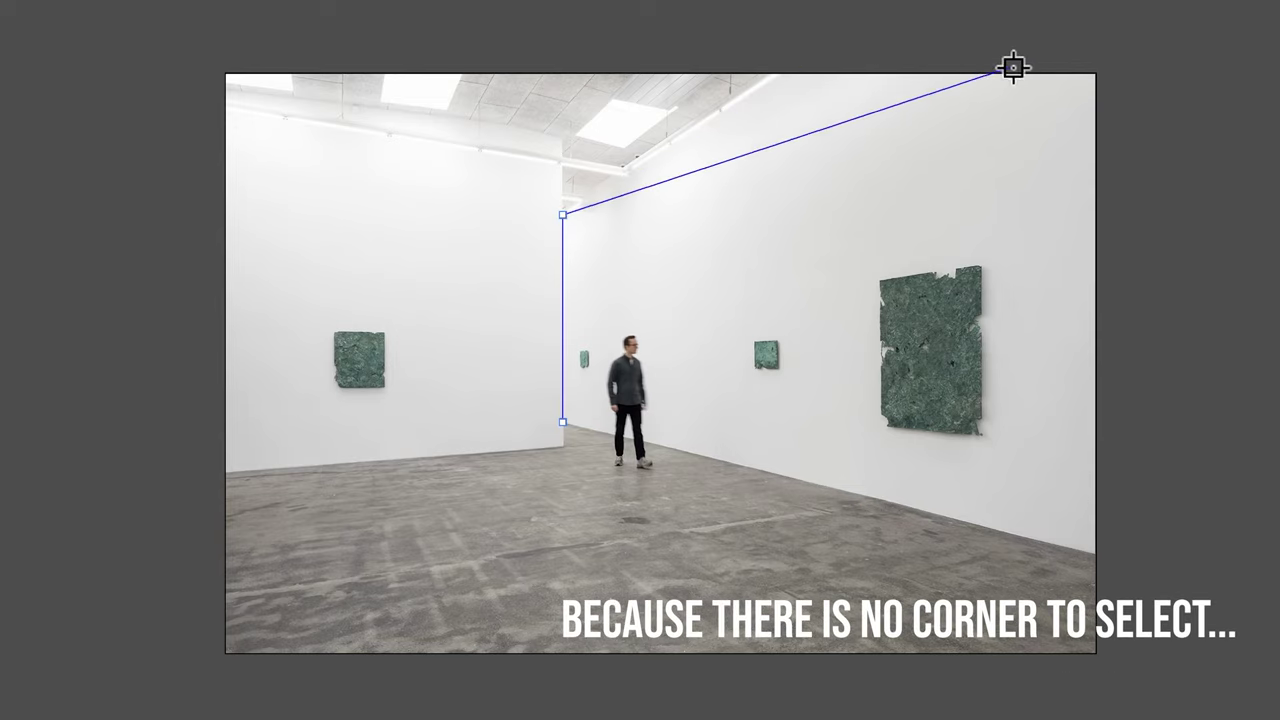
left_click(984, 94)
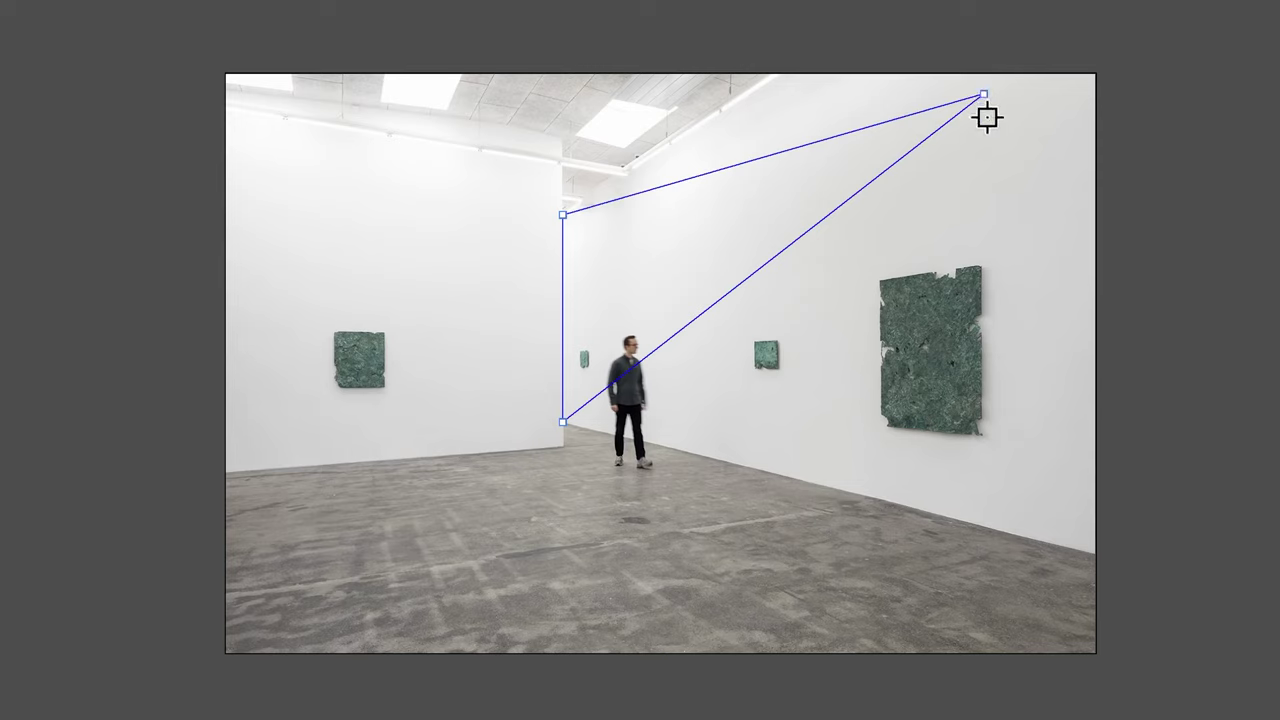
left_click(986, 528)
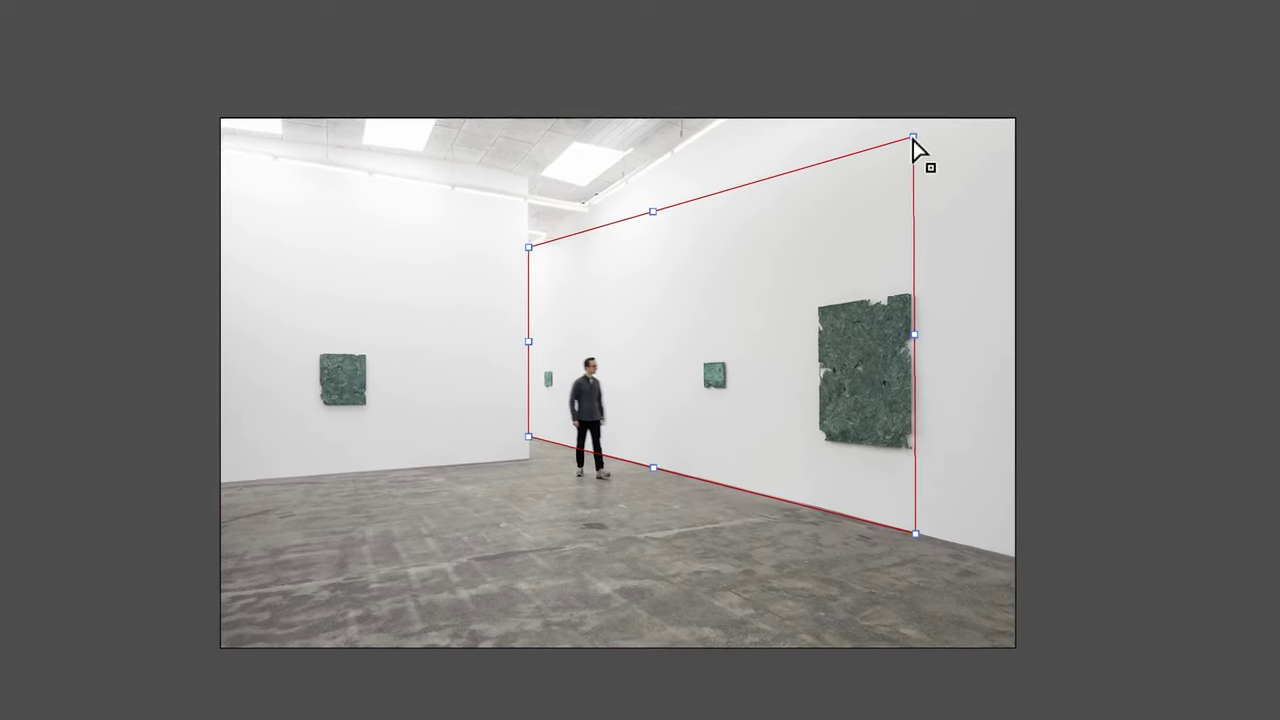
Adjust the wall plane's near upper corner beyond the photo's top edge so the plane follows the ceiling line.
left_click_drag(849, 176, 851, 55)
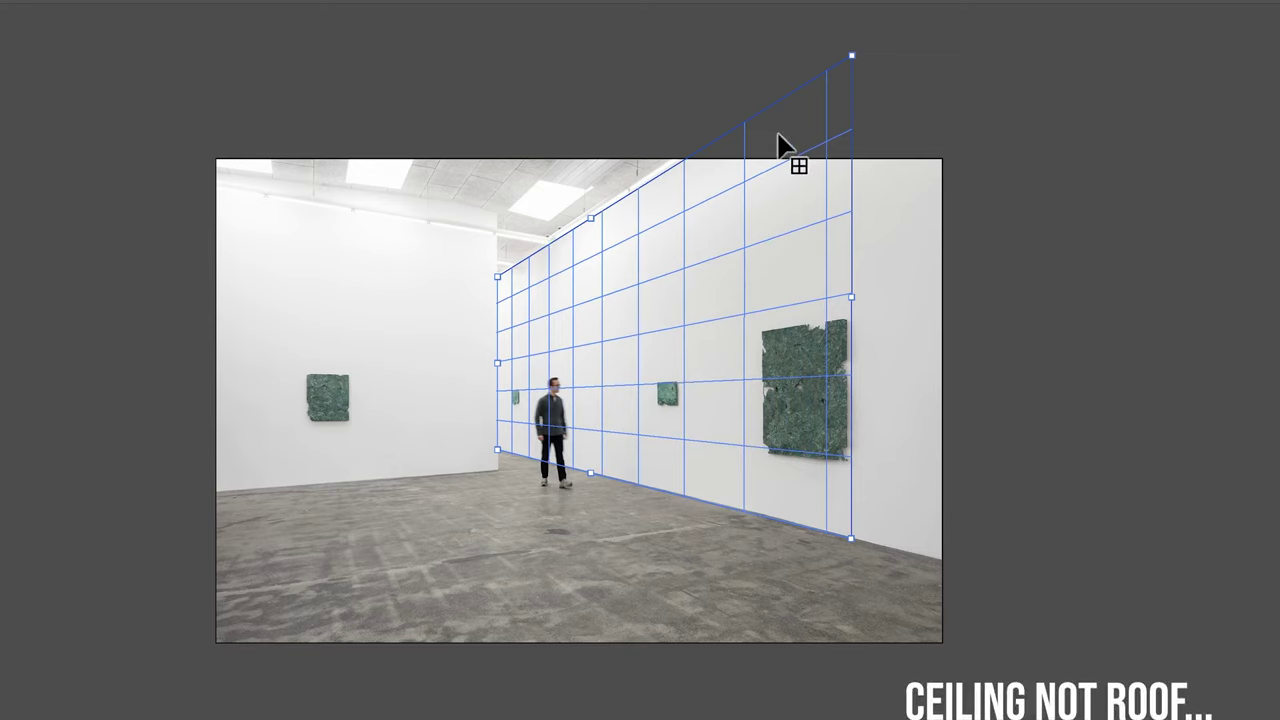
left_click_drag(848, 57, 851, 57)
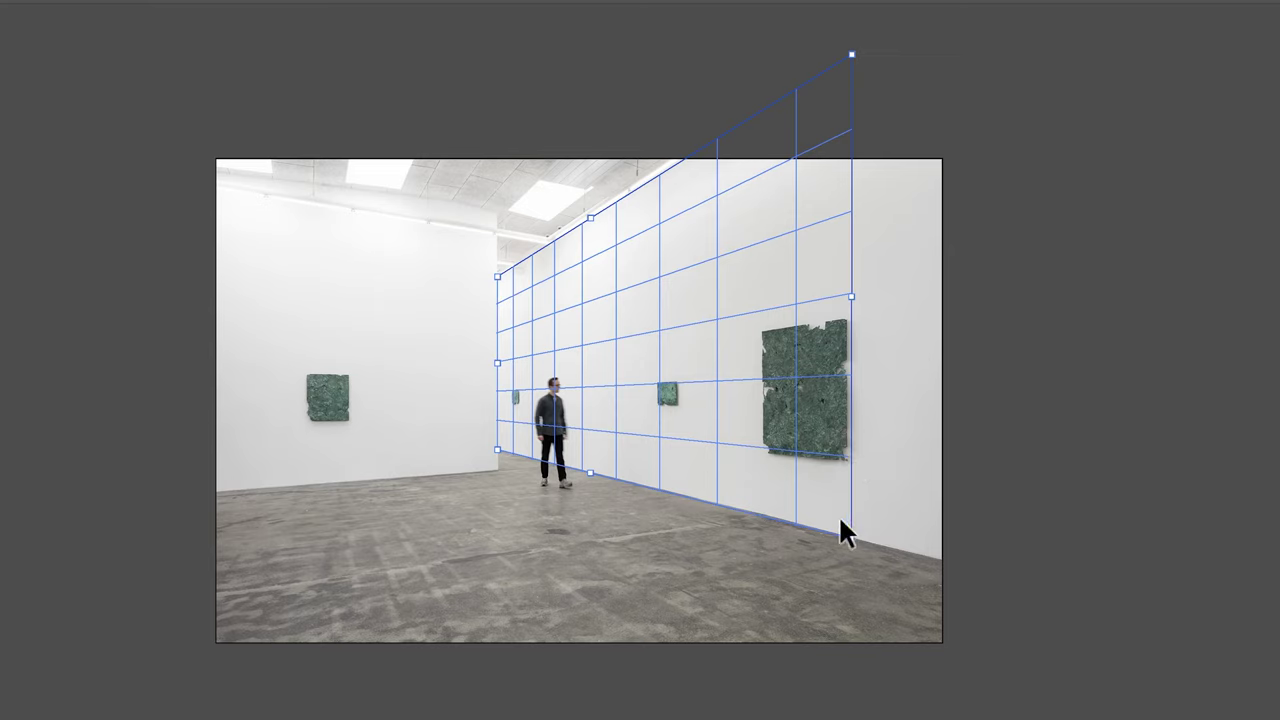
key("ctrl+plus")
key("ctrl+plus")
key("ctrl+plus")
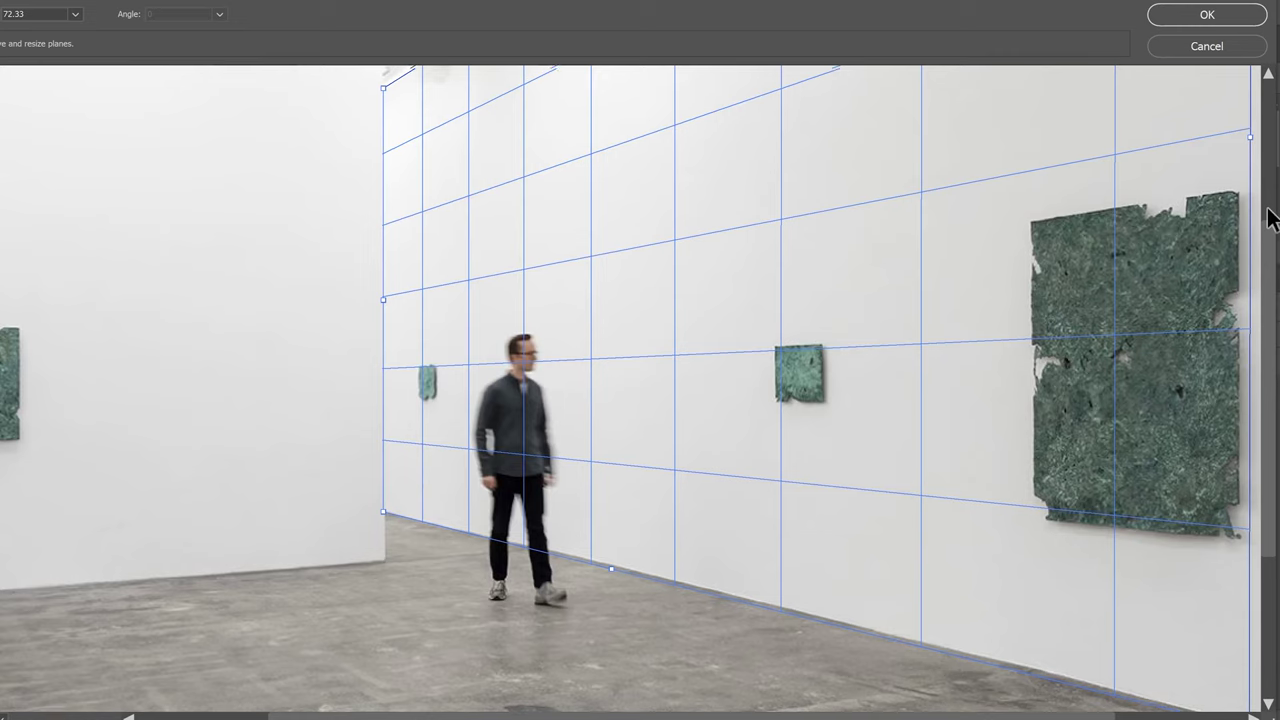
scroll(1271, 214, "up", 2)
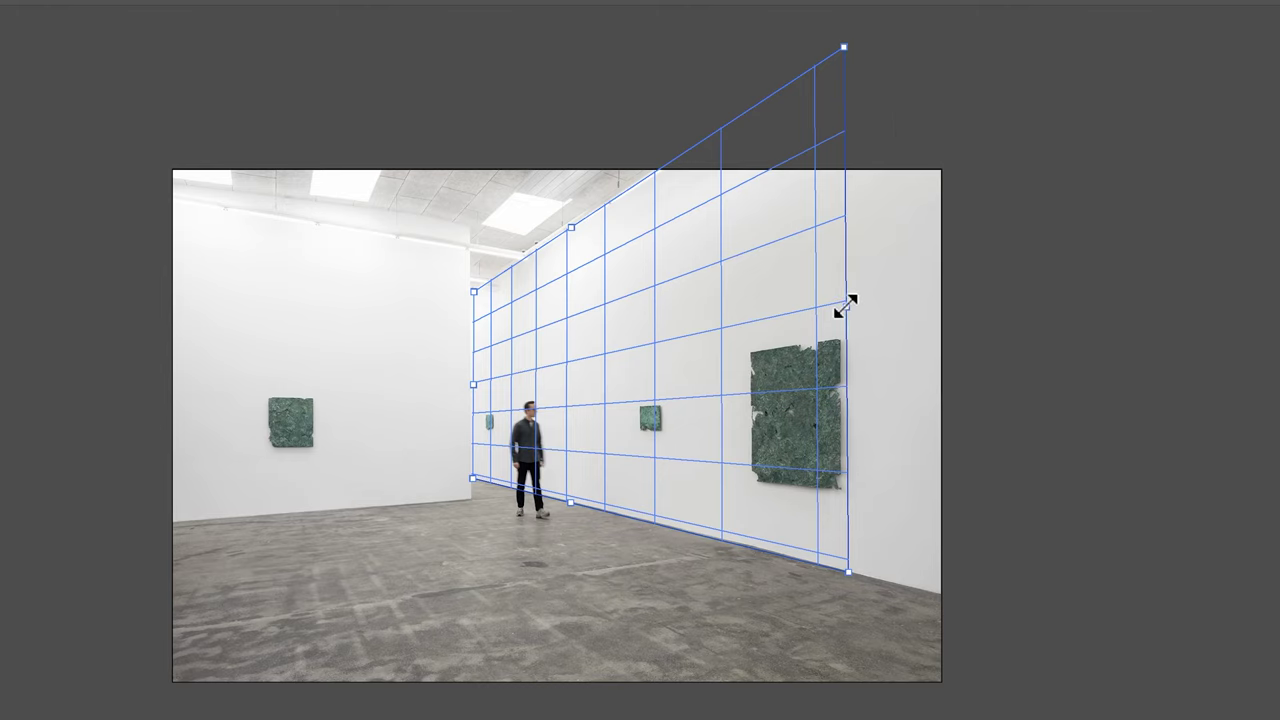
Extend the plane past the photo's right edge, keep its far edge at the left wall's corner, and save the plane.
left_click_drag(845, 305, 1075, 335)
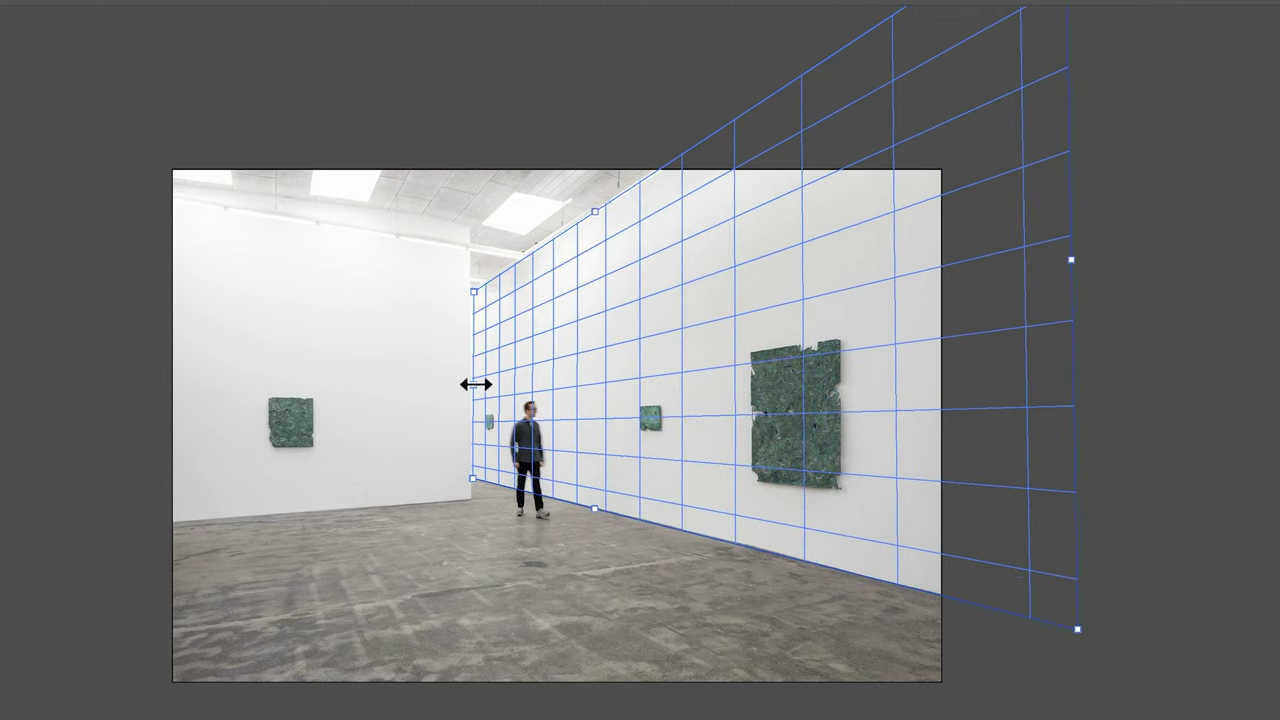
left_click_drag(498, 384, 637, 389)
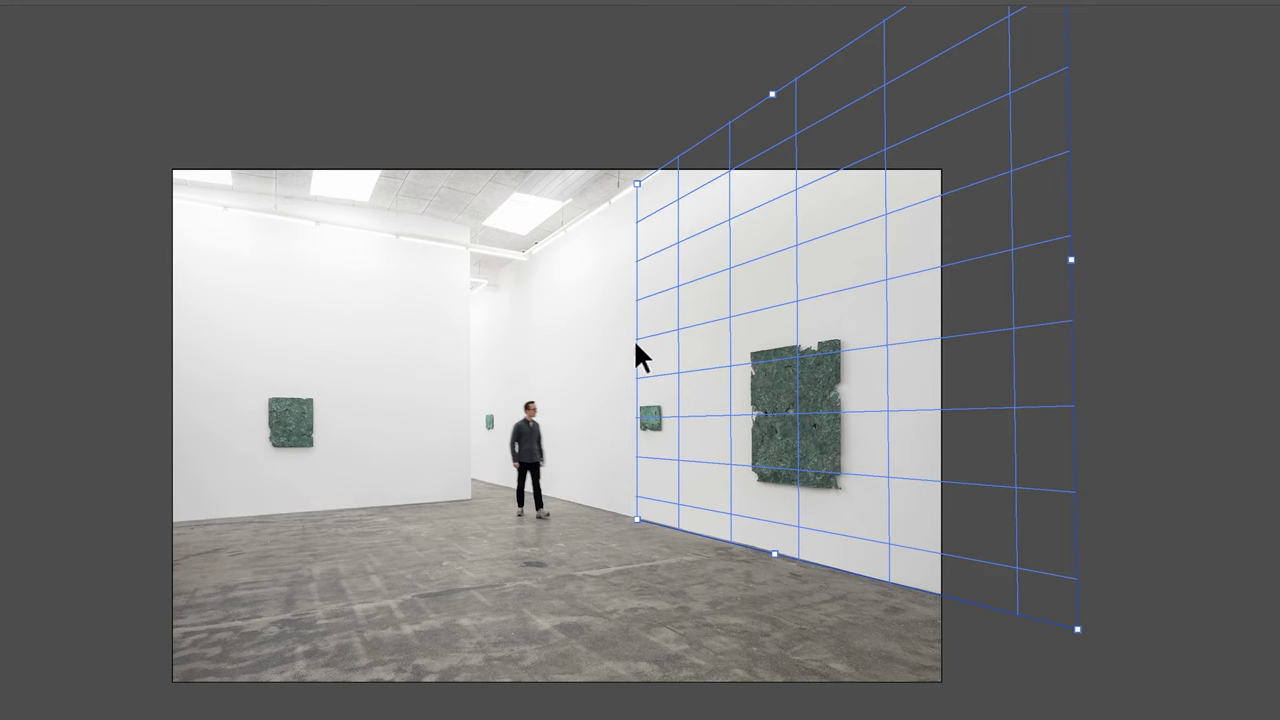
left_click_drag(634, 346, 472, 361)
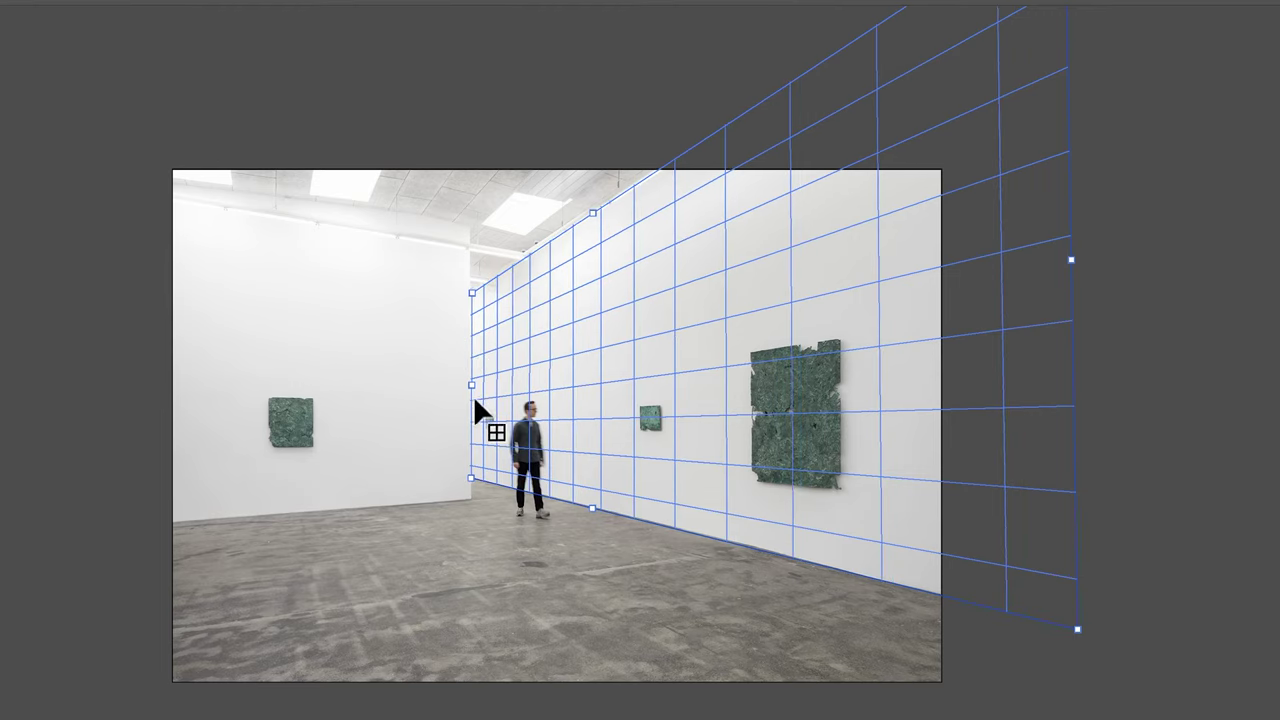
left_click(1172, 39)
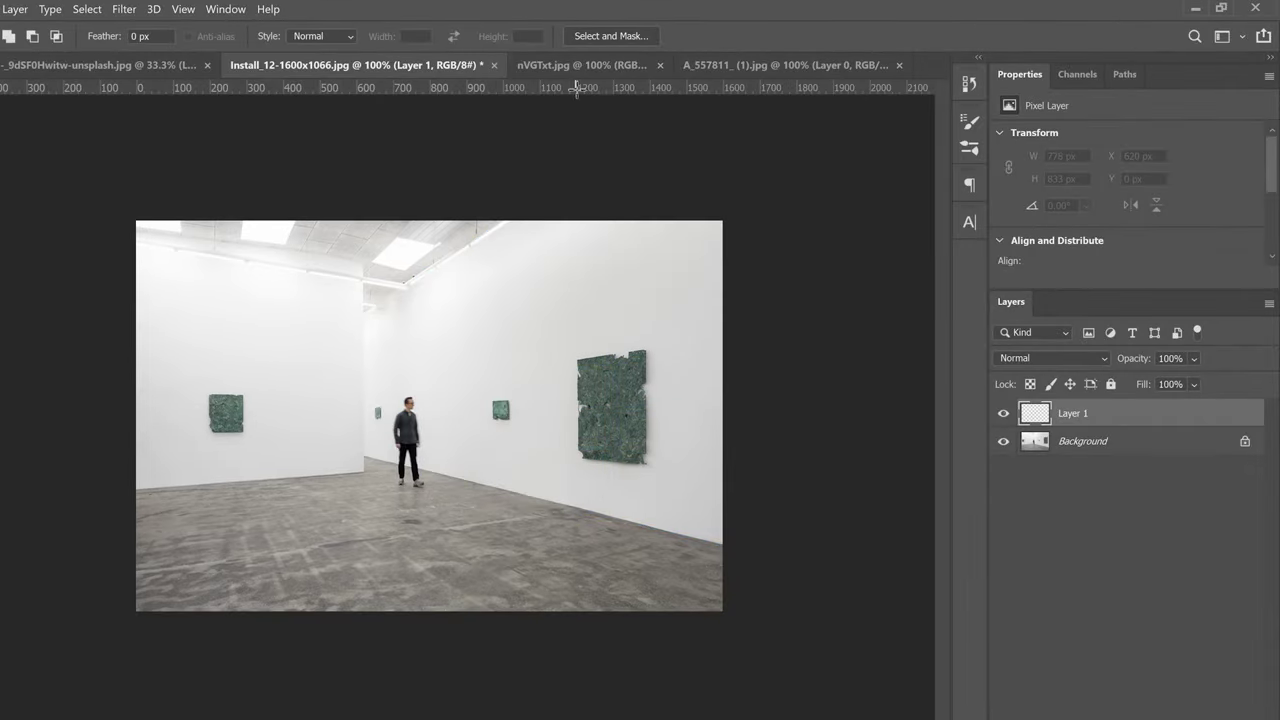
Select the entire canvas of the square-pattern image nVGTxt.jpg and copy it.
left_click(575, 66)
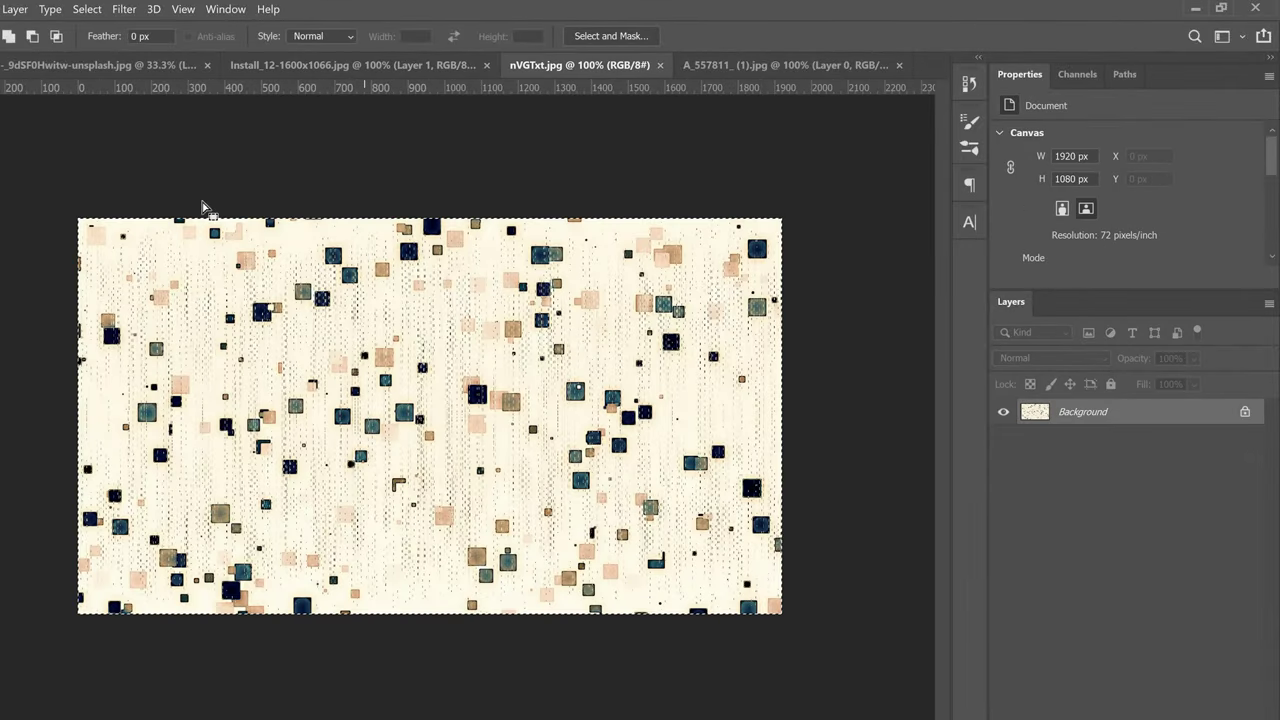
left_click(87, 9)
left_click(75, 27)
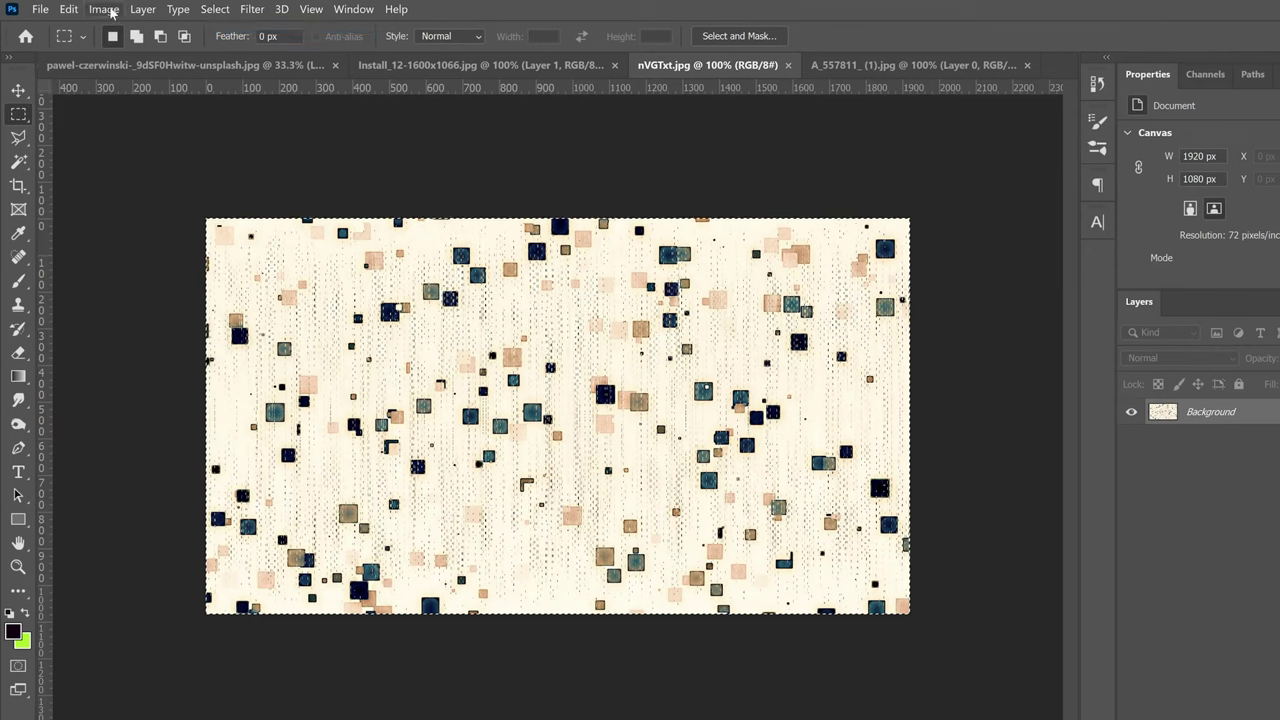
left_click(68, 9)
left_click(85, 114)
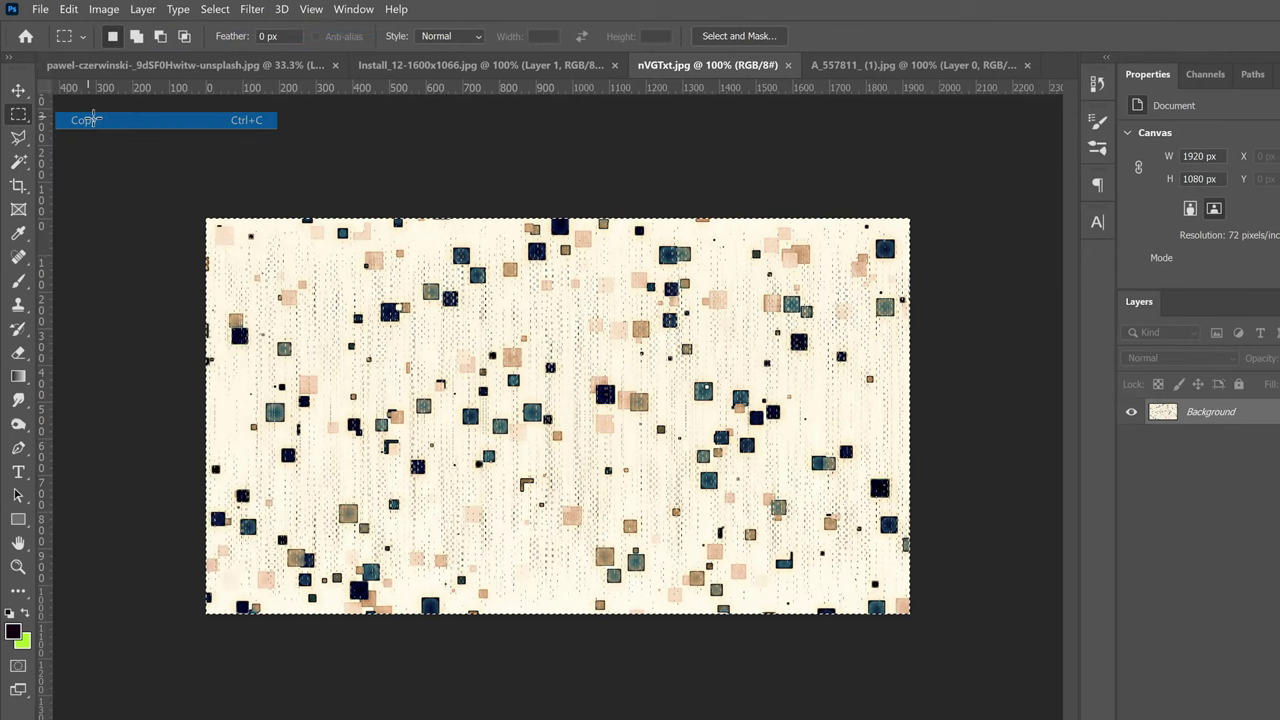
Reopen Vanishing Point on the gallery photo's empty layer and paste the copied pattern into it.
left_click(500, 65)
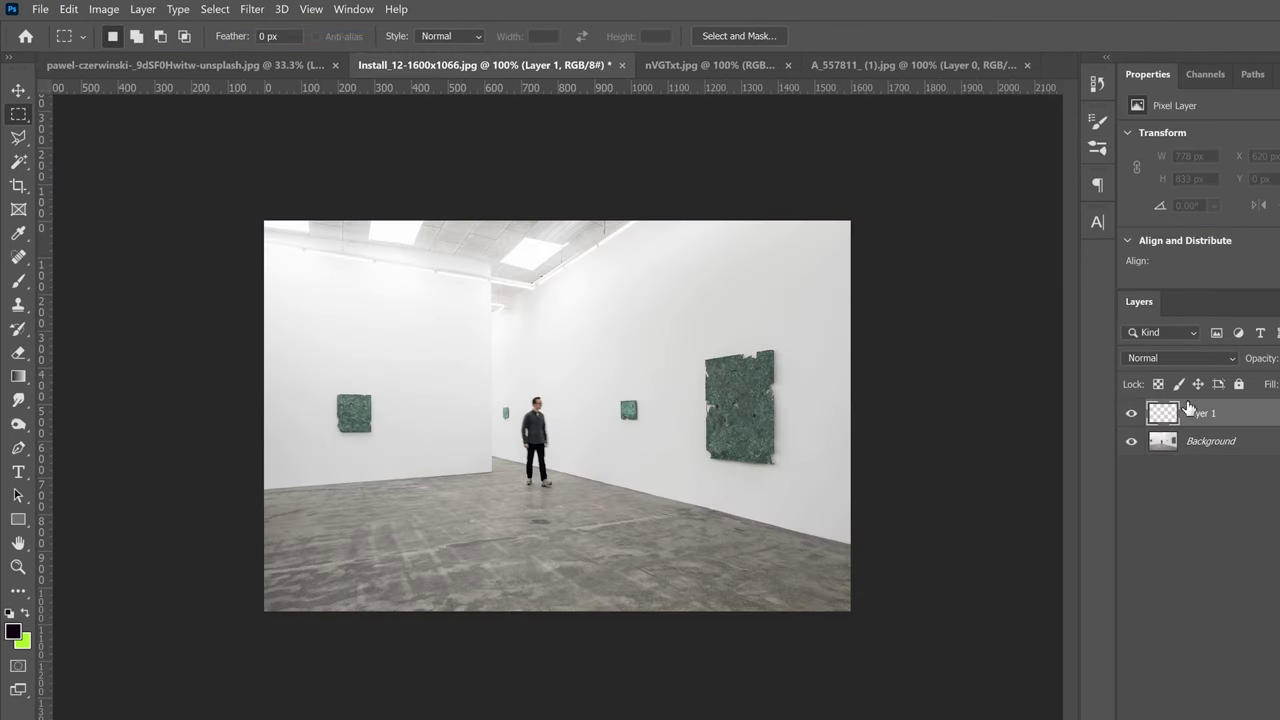
left_click(252, 9)
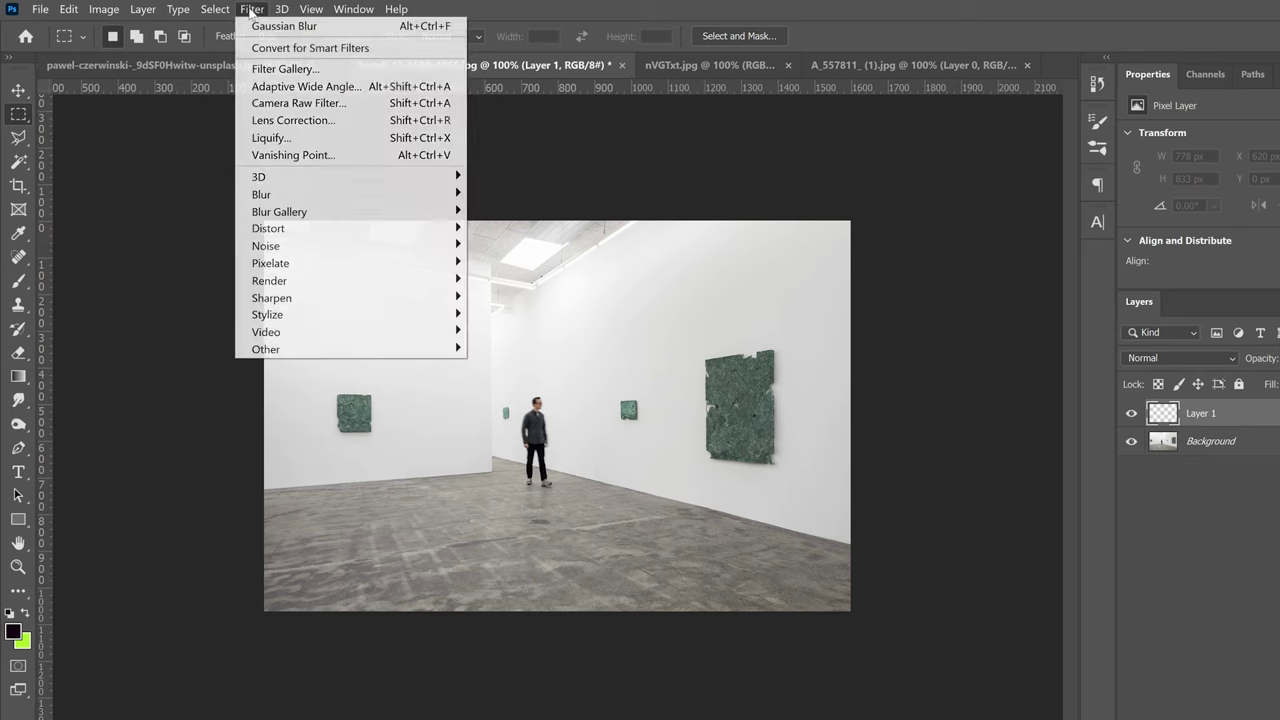
left_click(287, 156)
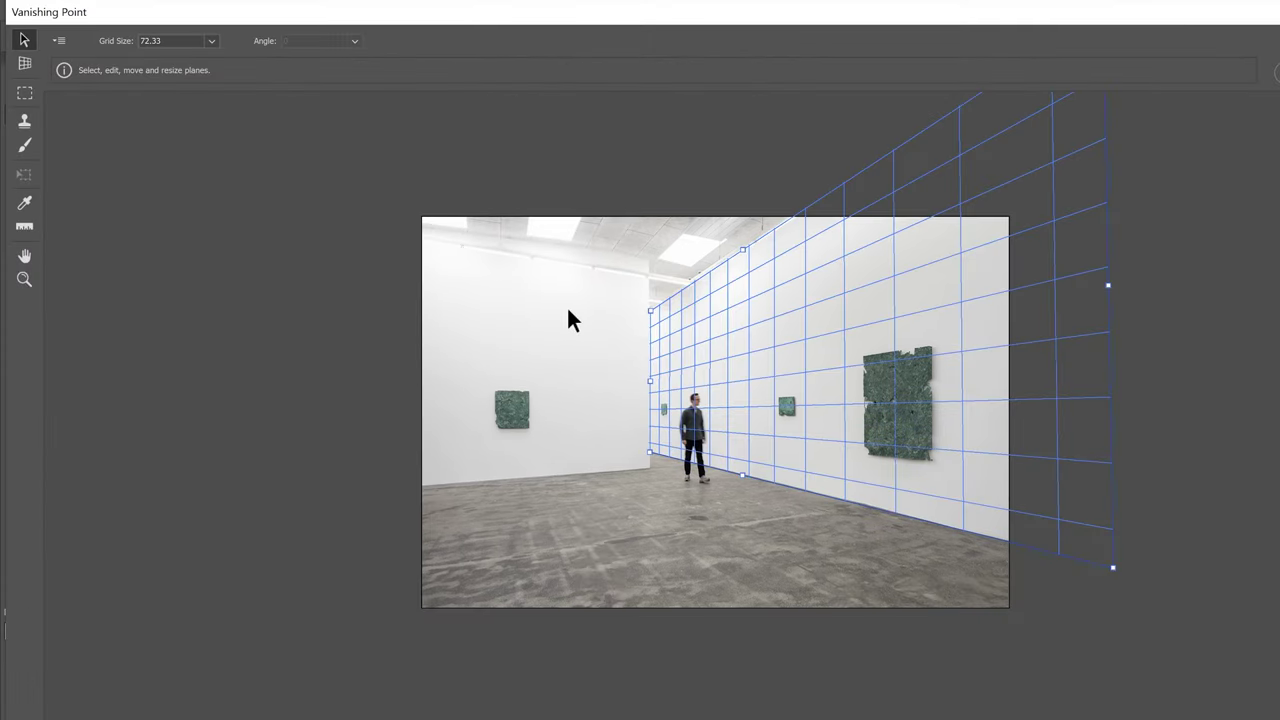
key("ctrl+v")
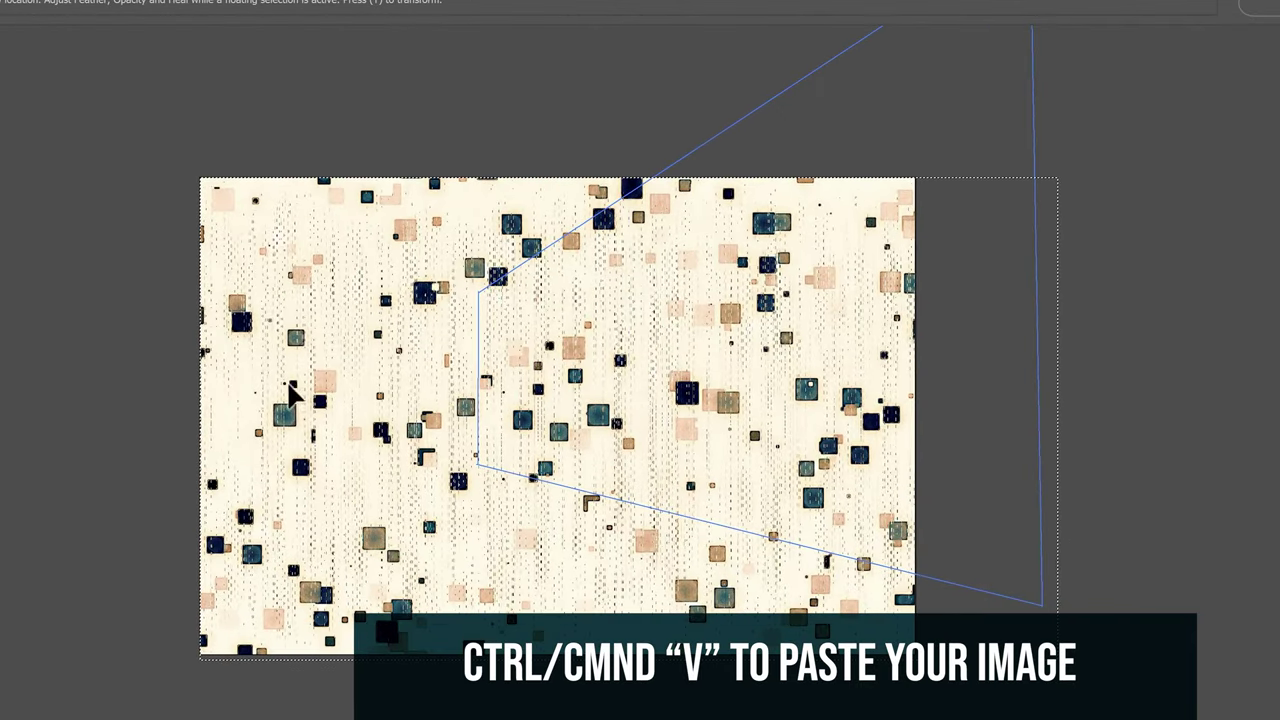
Move the pasted pattern onto the wall plane and scale it so it covers the entire right-hand wall.
left_click_drag(290, 392, 615, 376)
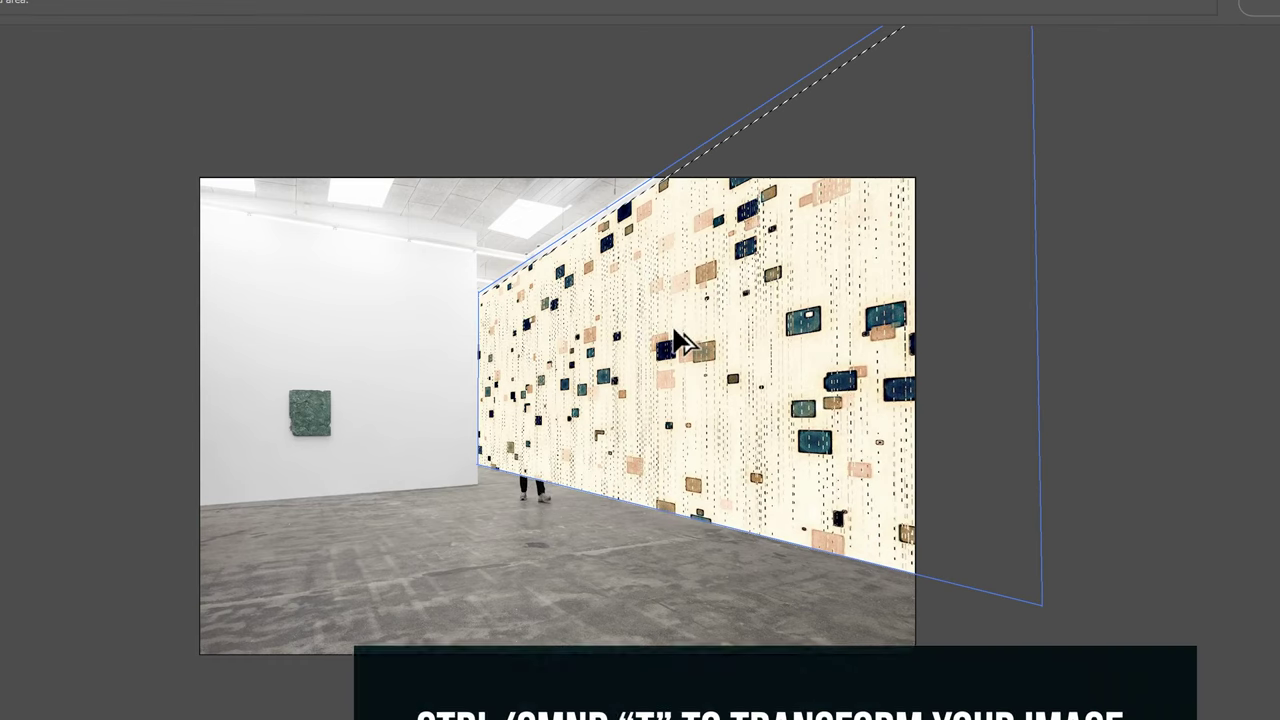
key("ctrl+t")
left_click_drag(557, 337, 641, 320)
left_click_drag(749, 413, 620, 284)
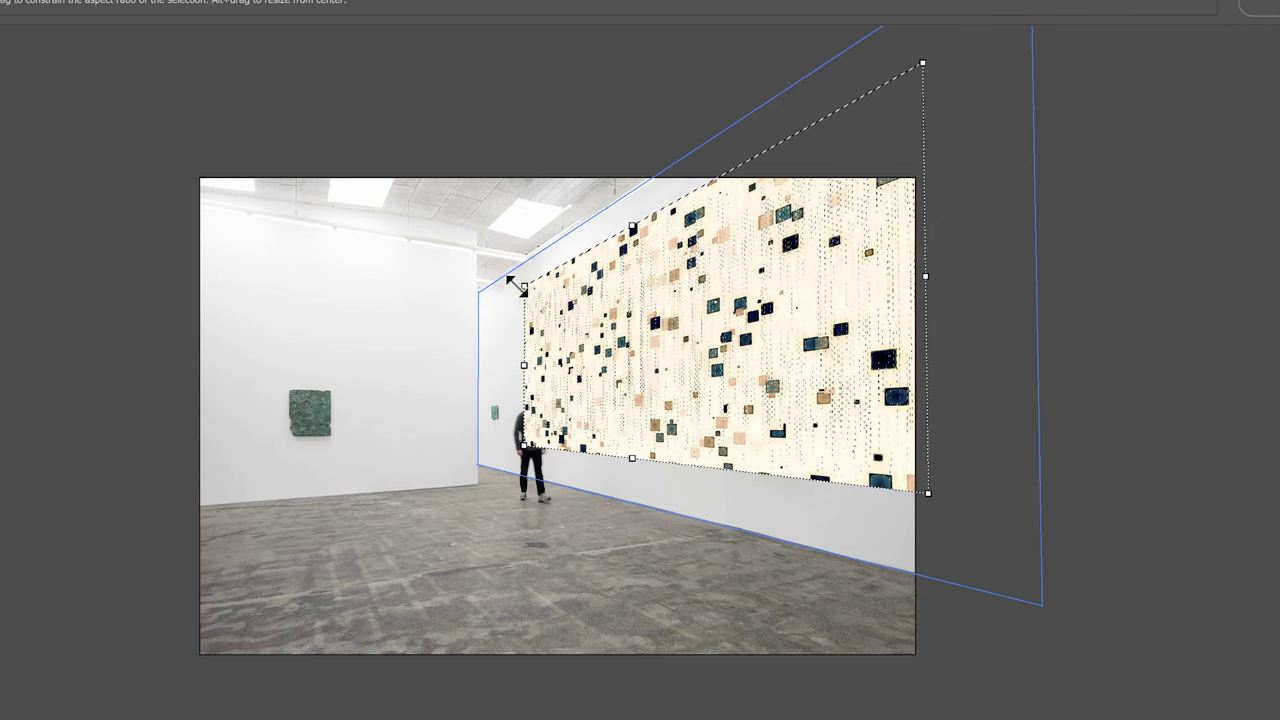
left_click_drag(517, 287, 472, 275)
left_click_drag(922, 488, 1062, 632)
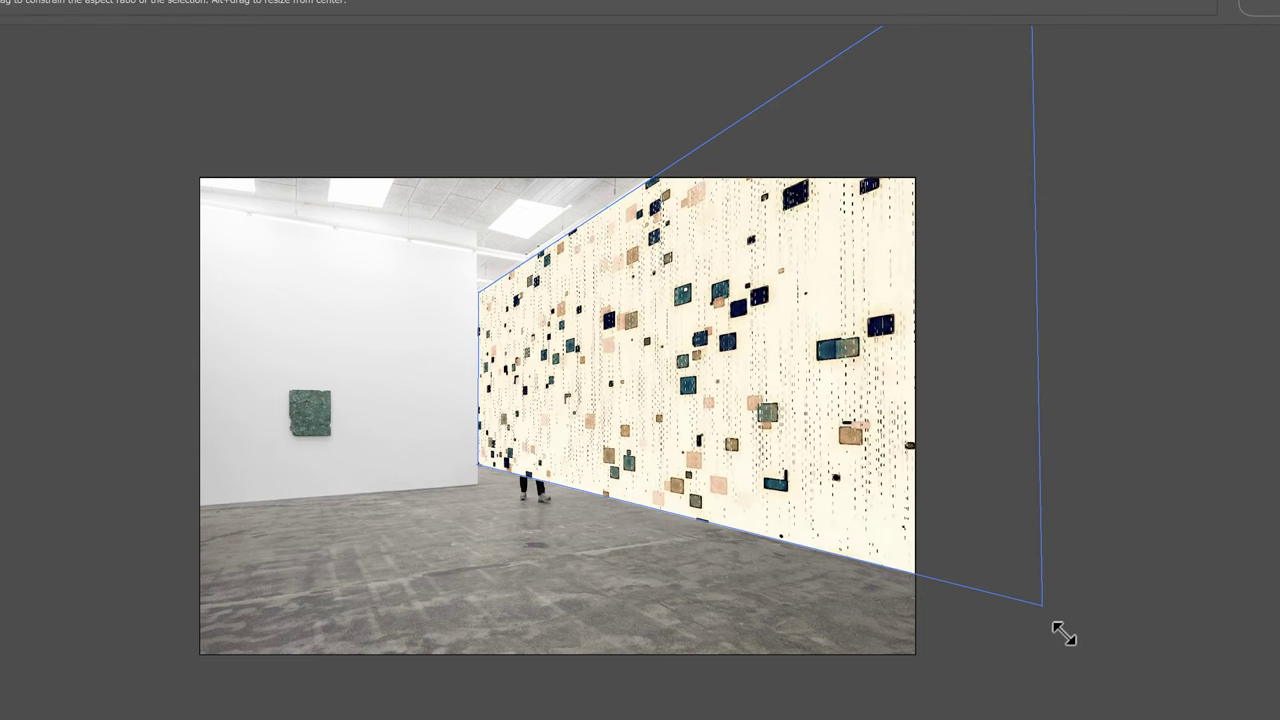
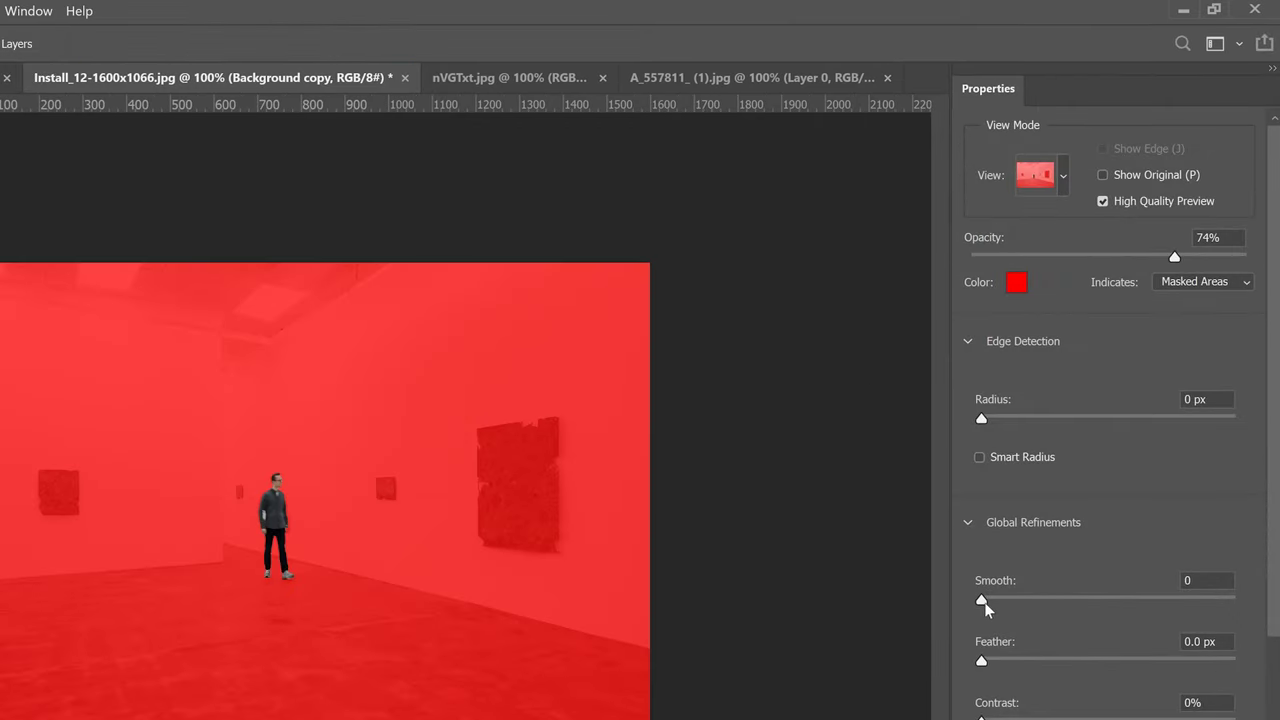
Refine the man's selection with a 1 px radius, 0.2 px feather and -5% shift edge, and output it as a layer mask.
left_click(990, 421)
left_click_drag(981, 660, 986, 663)
left_click_drag(986, 483, 985, 480)
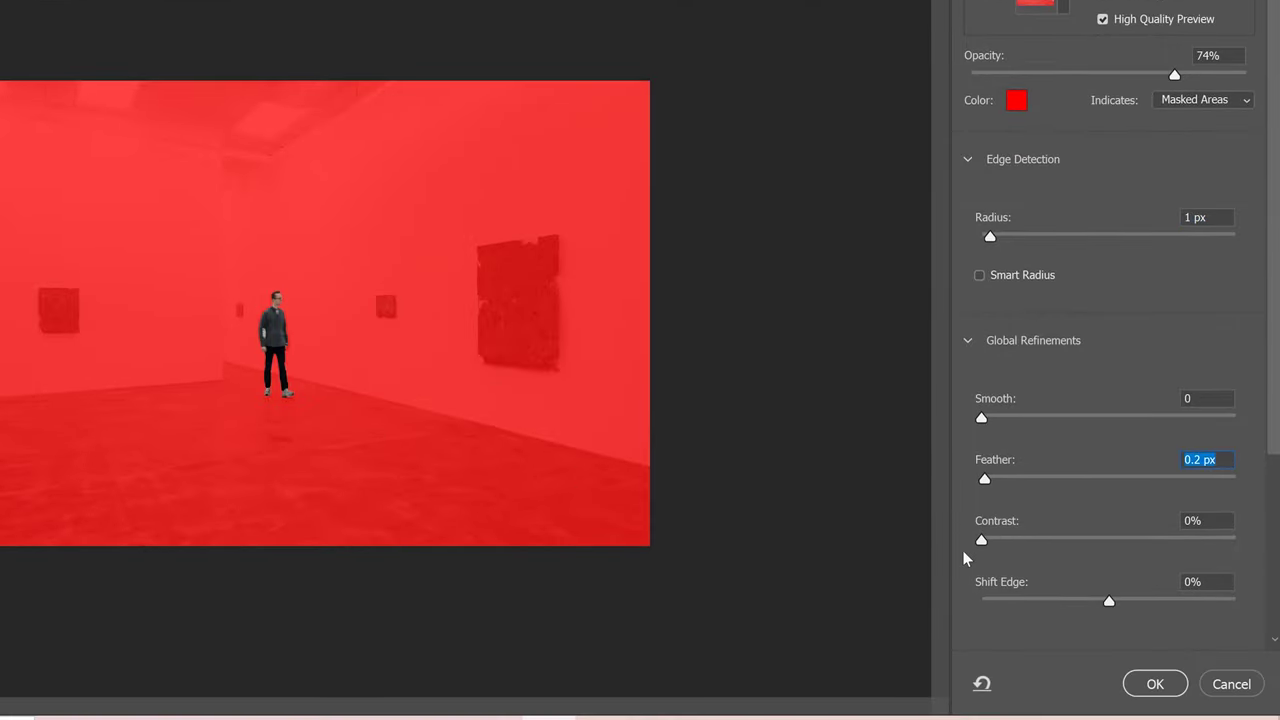
left_click_drag(1107, 604, 1102, 604)
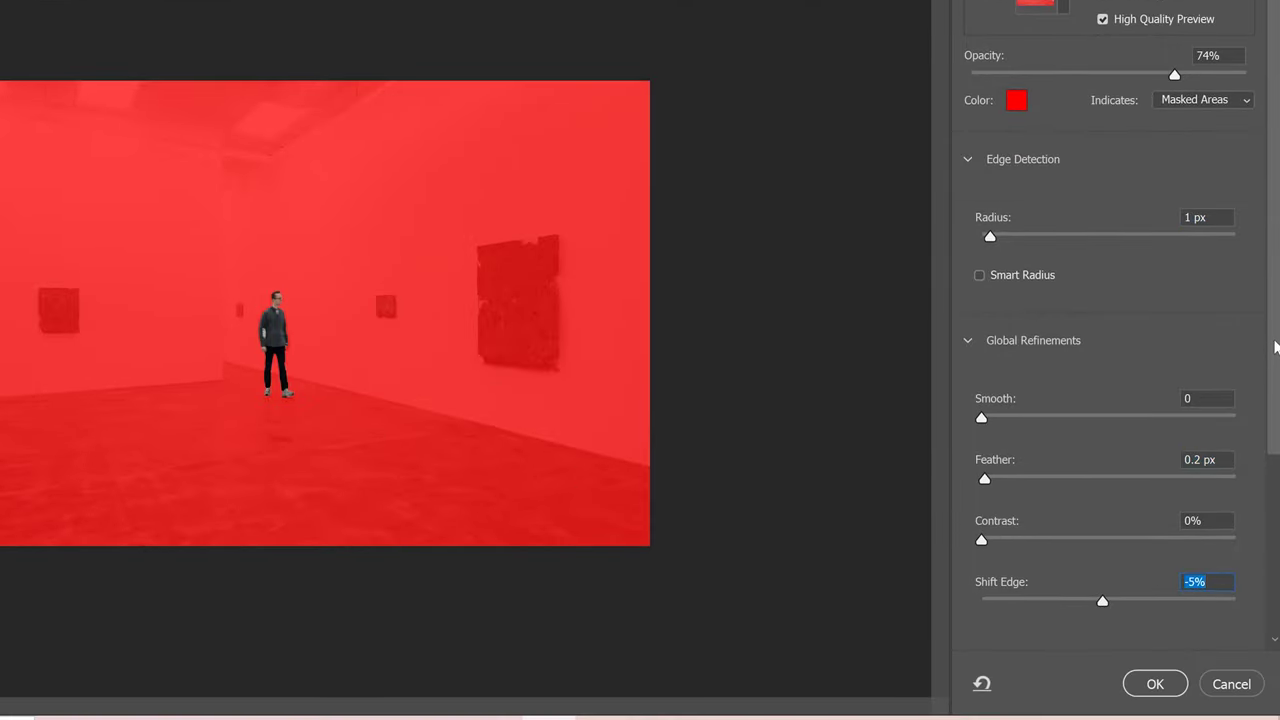
scroll(1258, 557, "down", 5)
left_click(1141, 585)
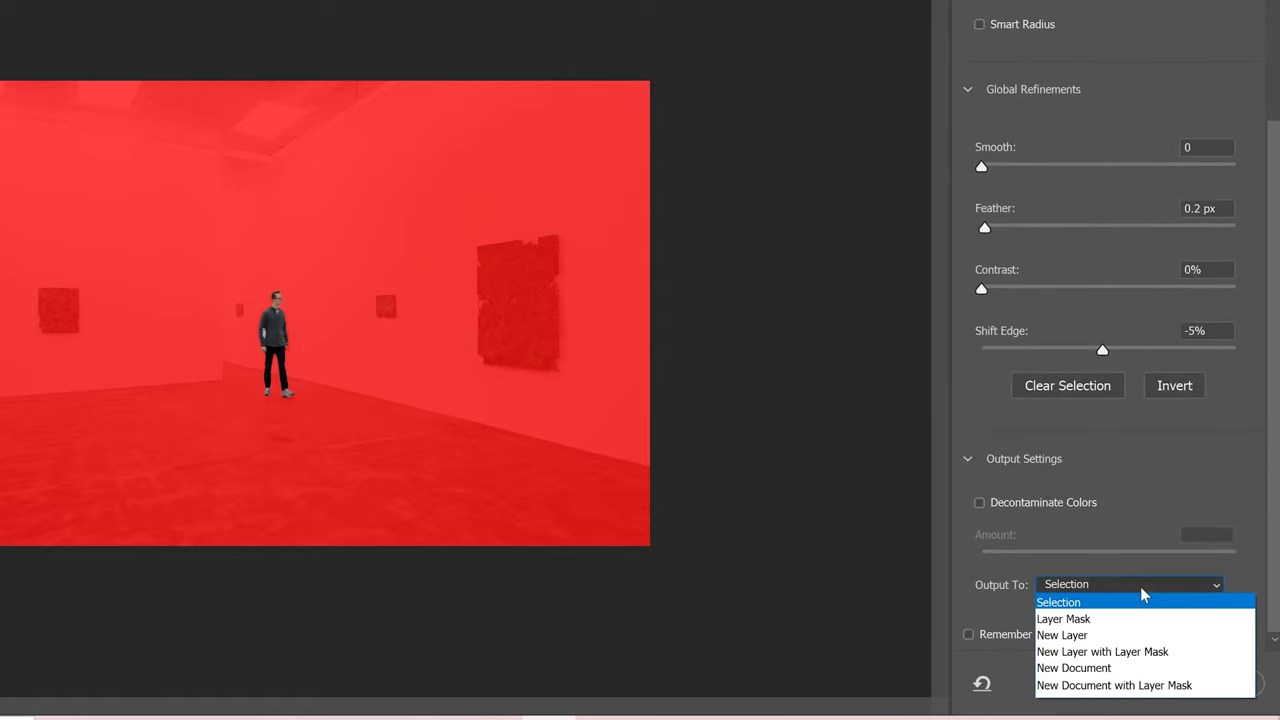
left_click(1090, 618)
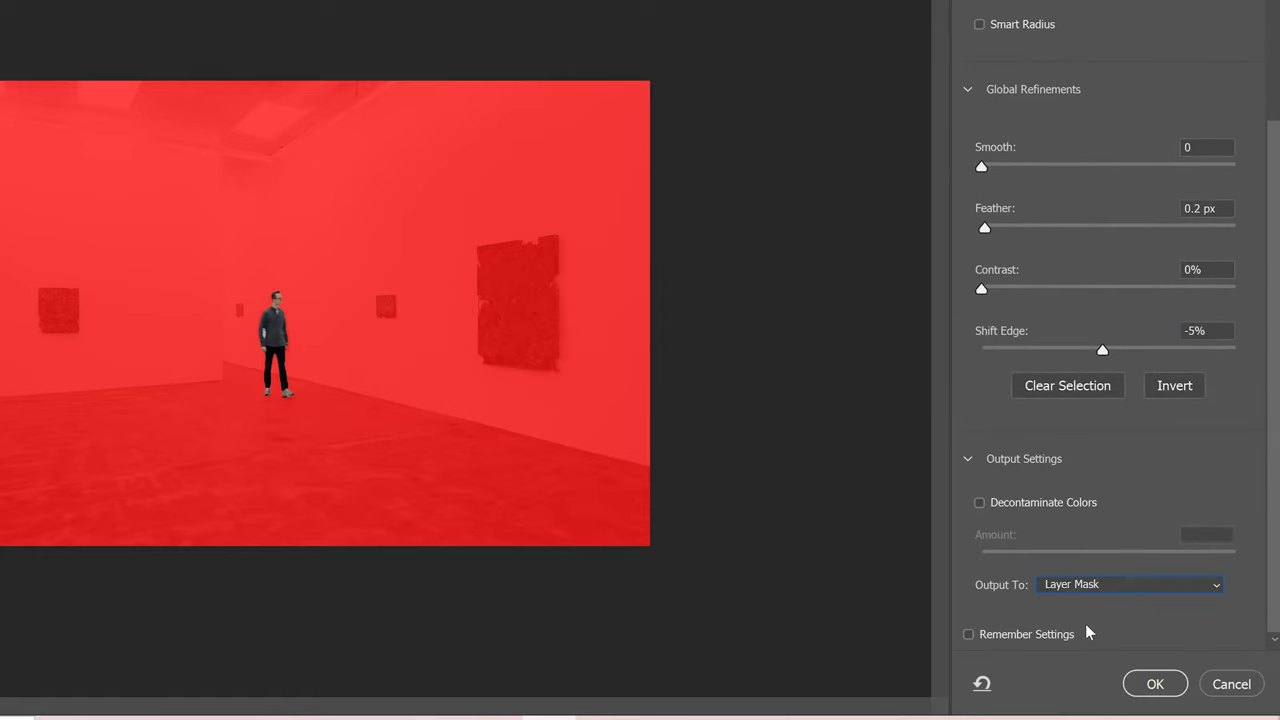
left_click(1157, 688)
Place the masked Background copy layer above Layer 1 and make the pattern layer visible again.
left_click_drag(993, 347, 1014, 296)
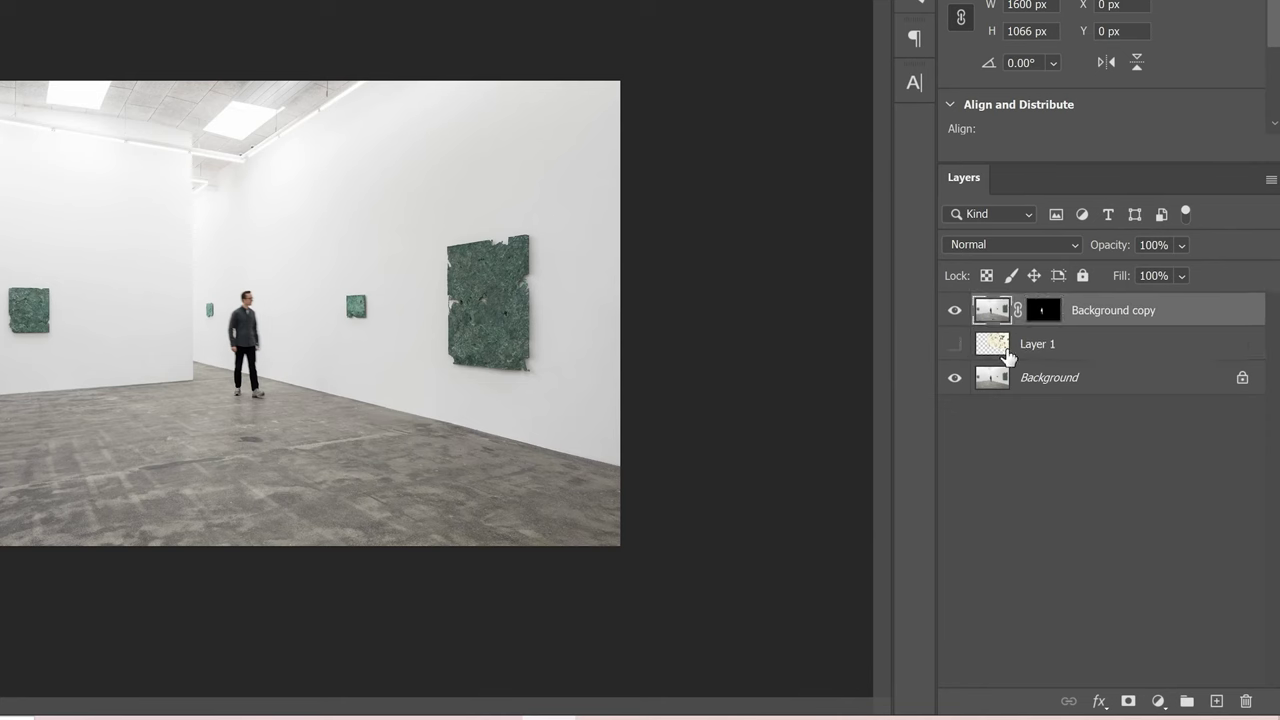
left_click(955, 345)
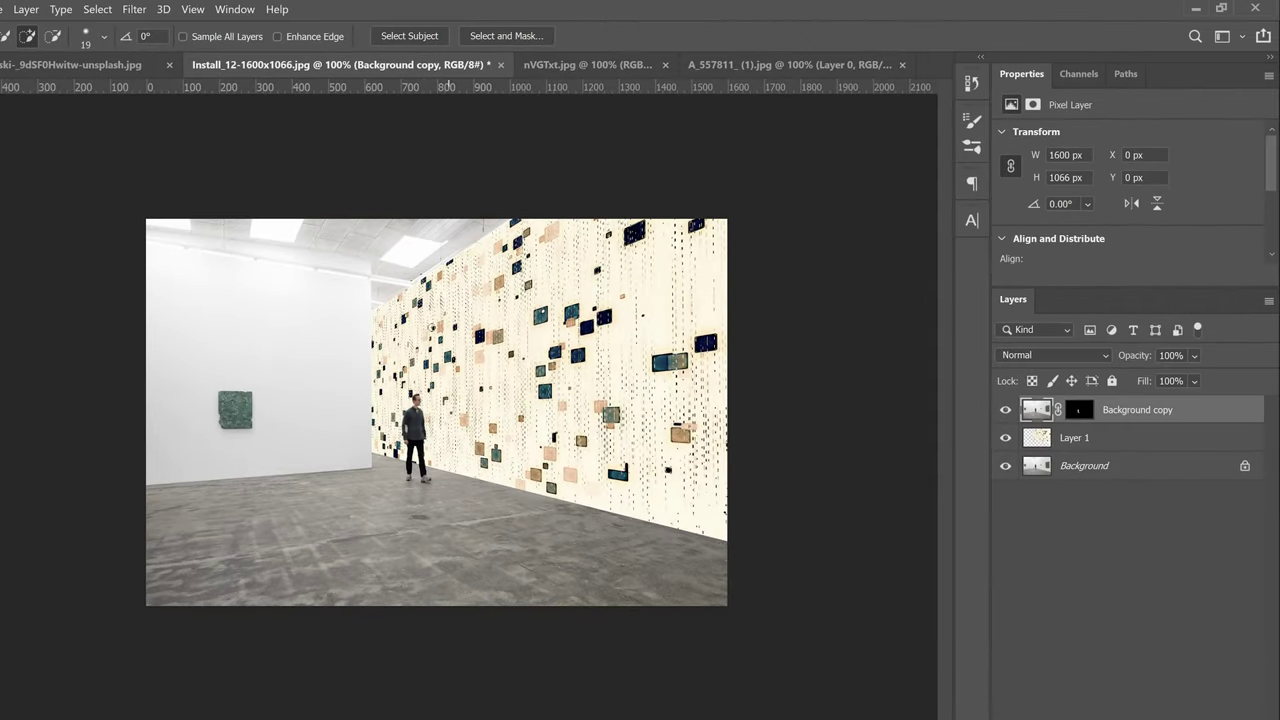
left_click(88, 65)
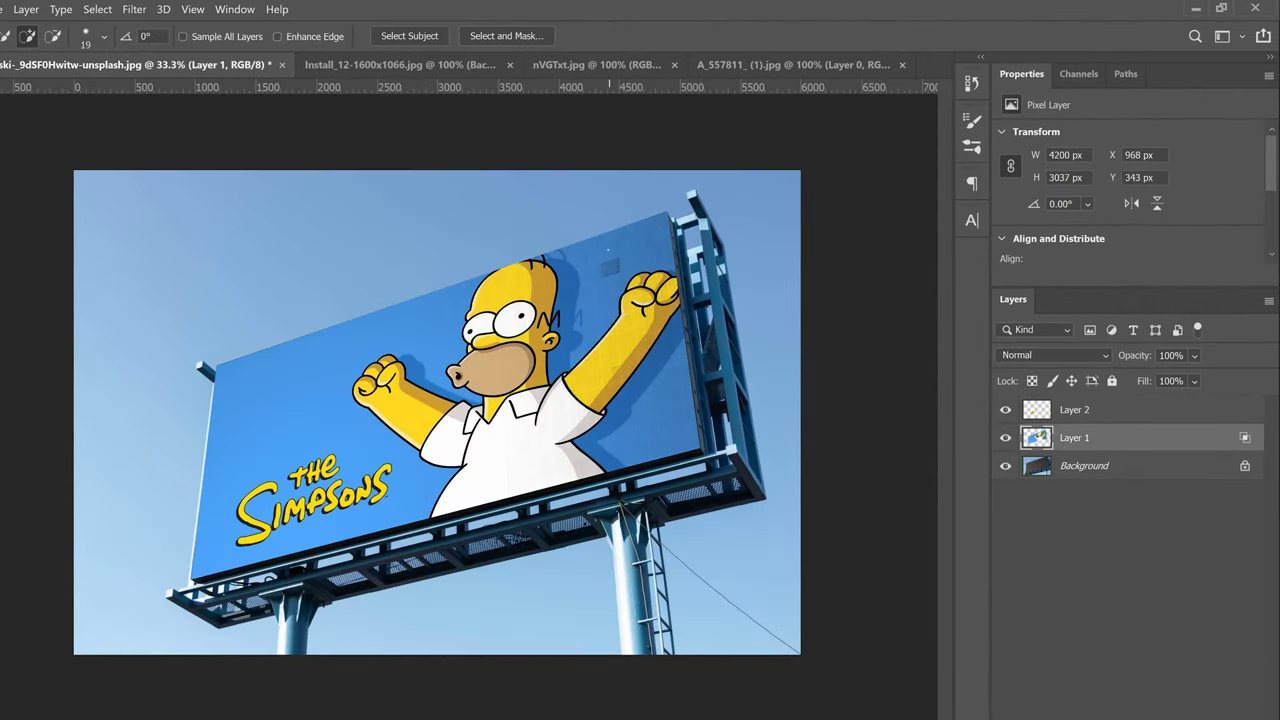
left_click(415, 65)
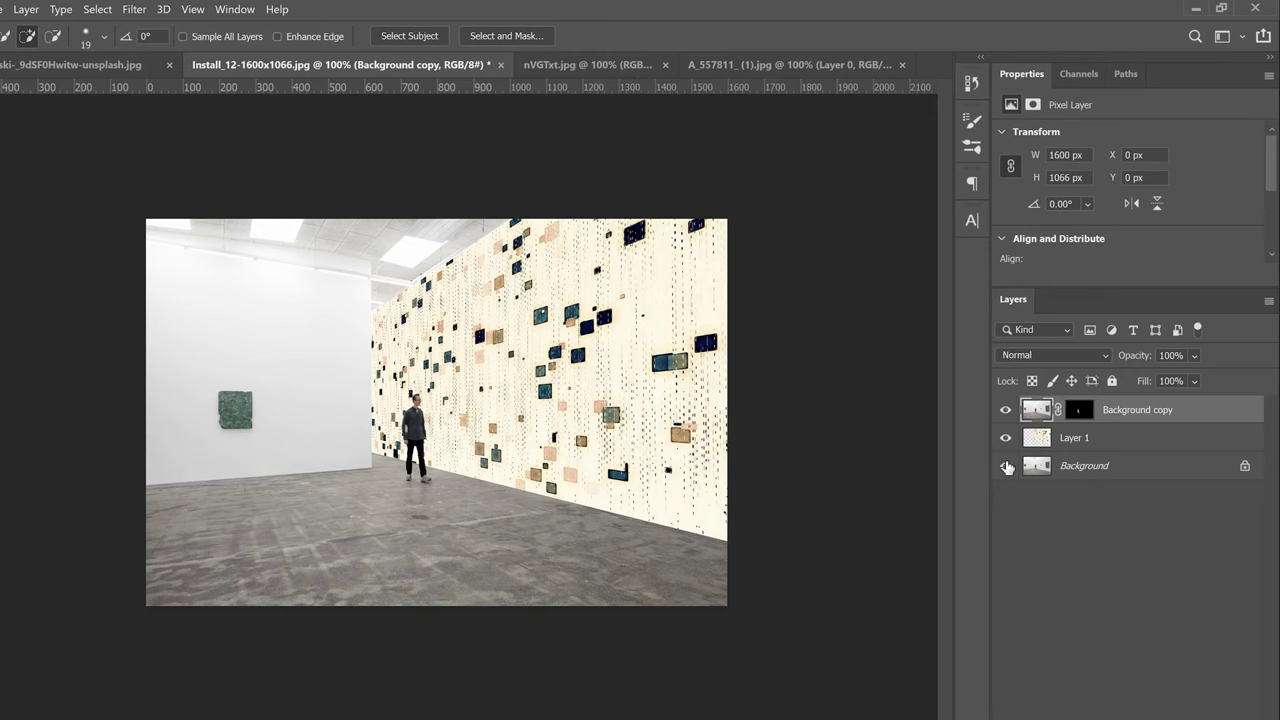
Set Layer 1's Blend If for the underlying layer to 130/192 for the shadows and 228/255 for the highlights.
left_click(1165, 445)
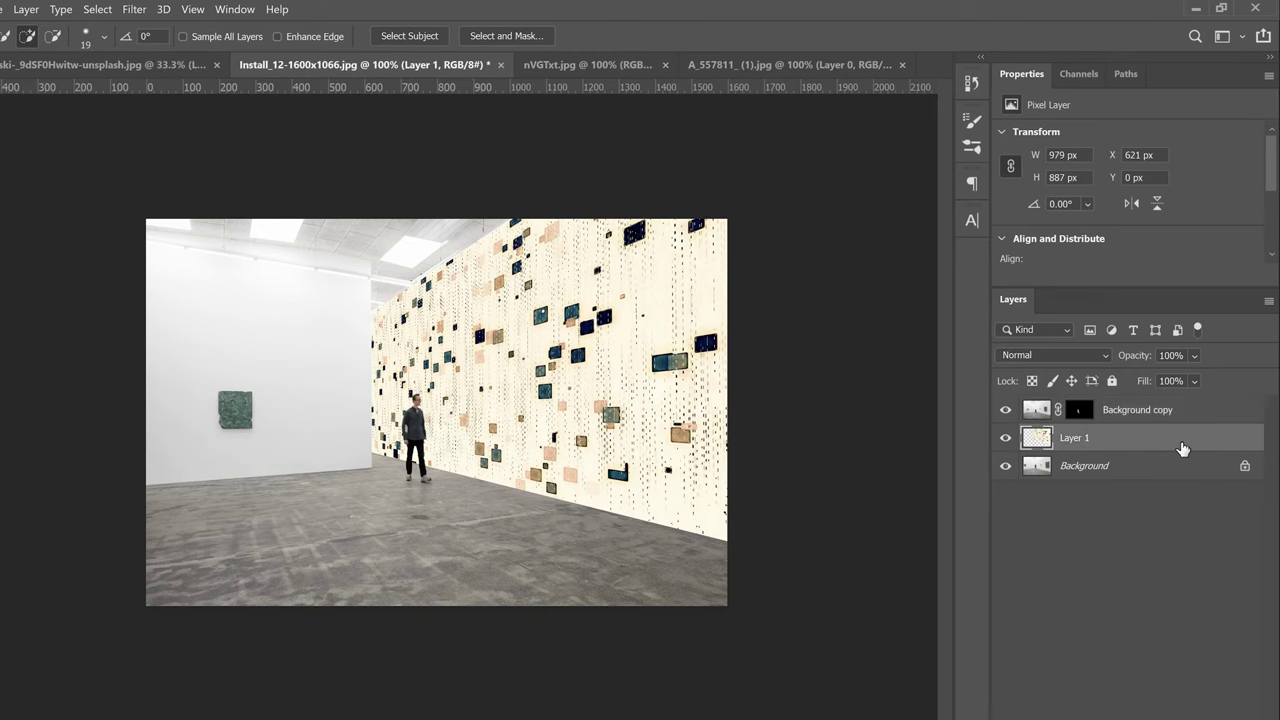
double_click(1124, 442)
left_click_drag(762, 78, 952, 51)
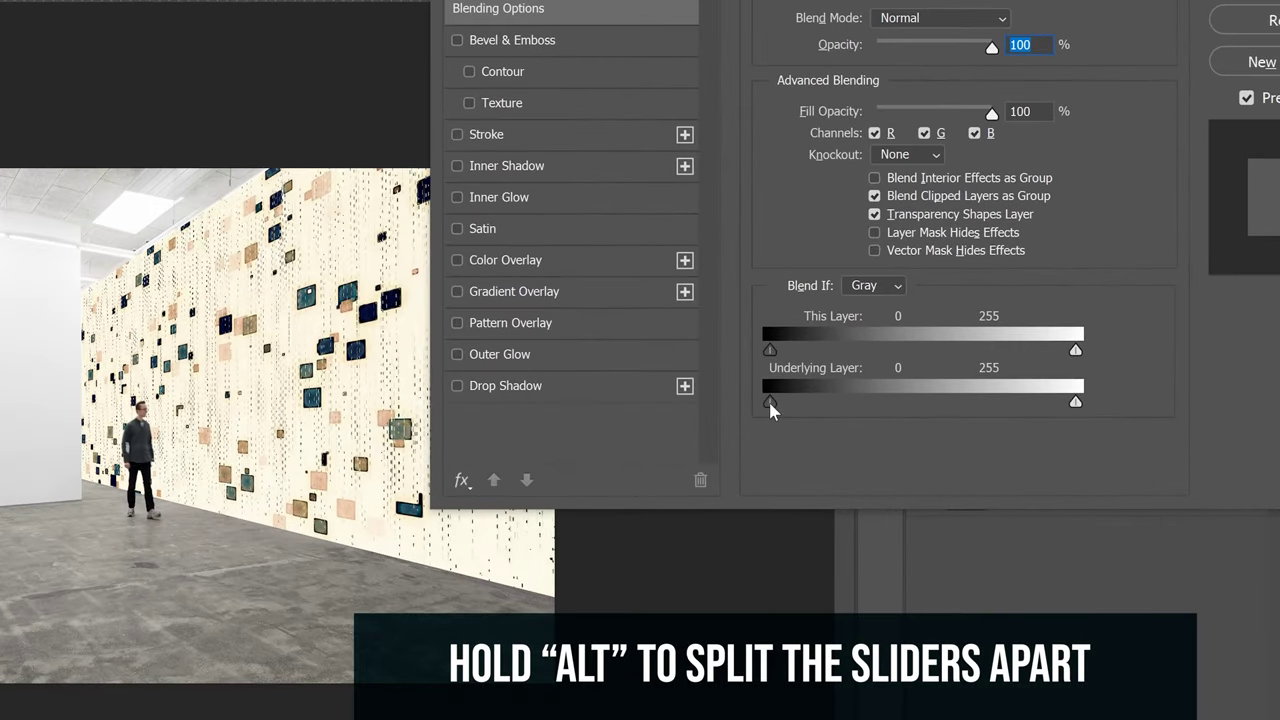
left_click_drag(771, 399, 857, 403)
left_click_drag(767, 401, 919, 395)
left_click_drag(789, 398, 989, 393)
left_click_drag(884, 402, 938, 409)
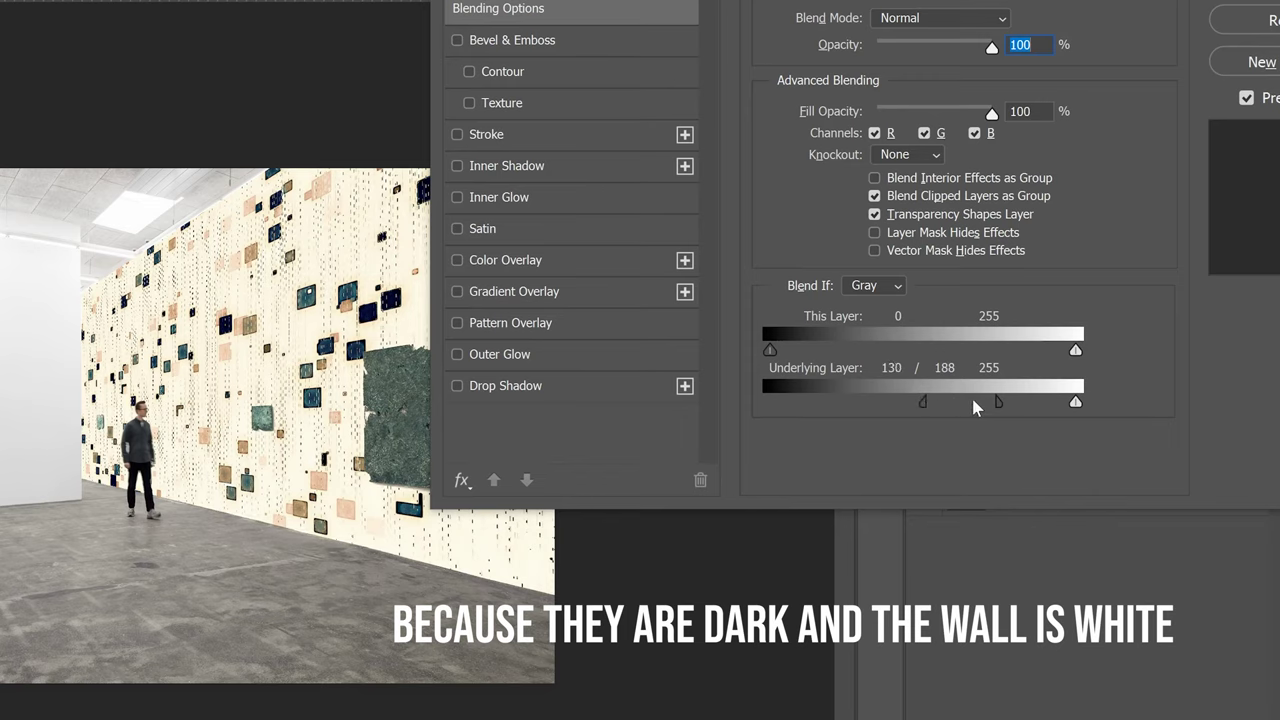
left_click_drag(997, 401, 1002, 401)
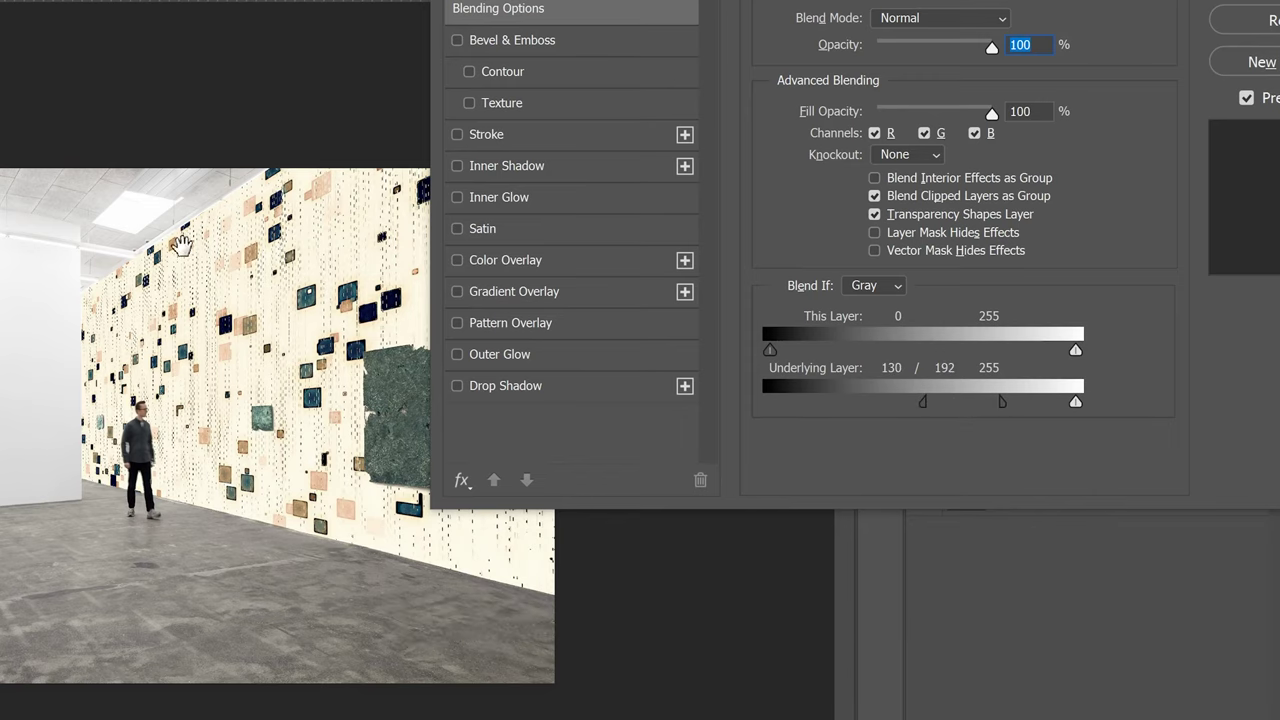
left_click_drag(1074, 405, 1044, 407)
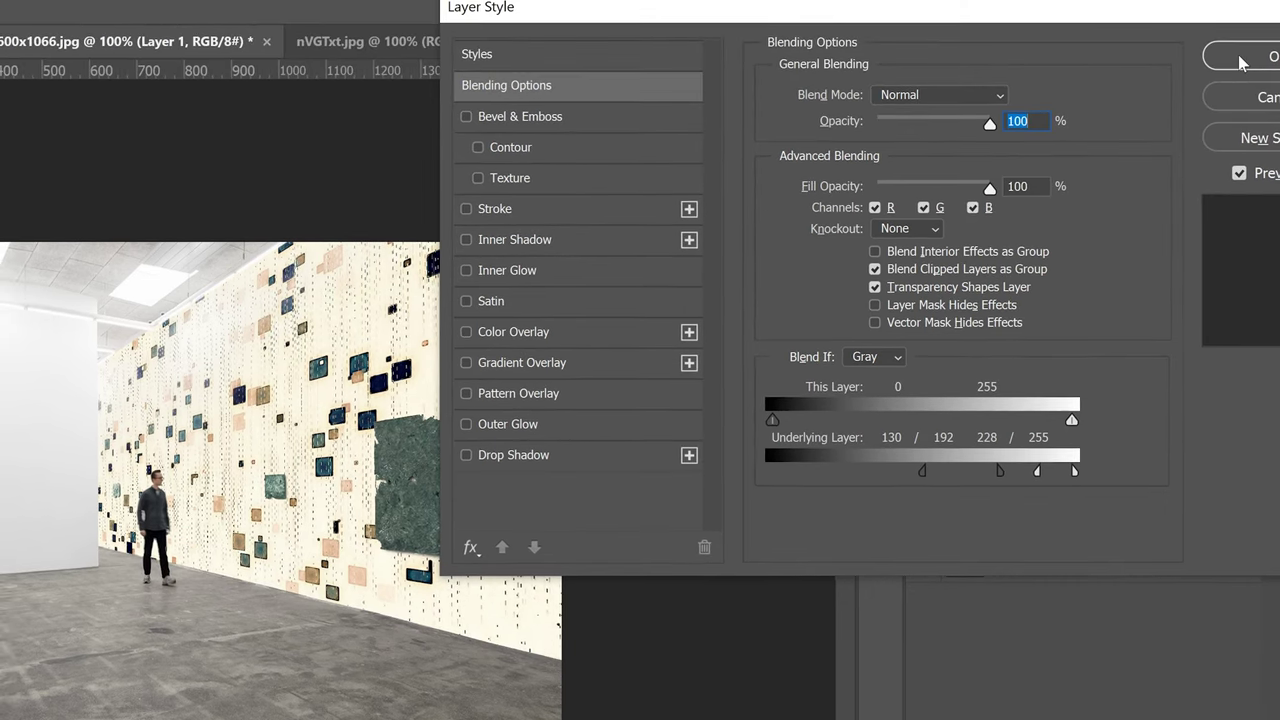
left_click(1239, 58)
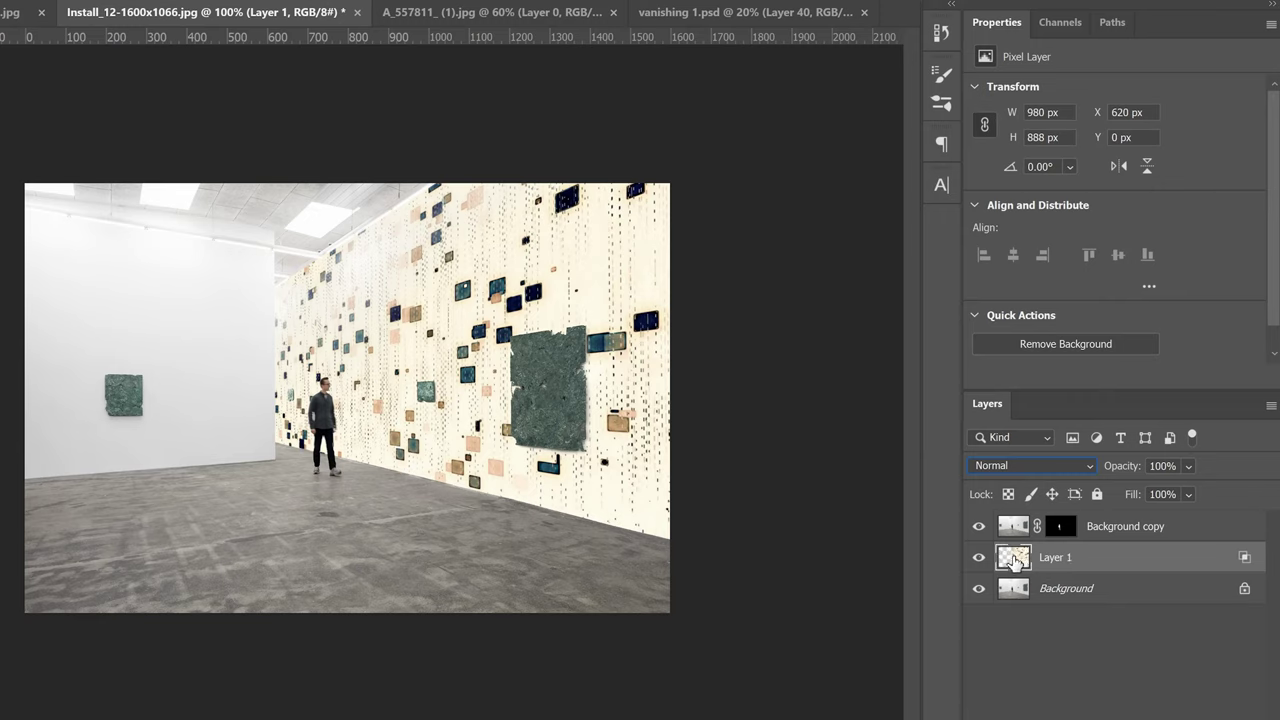
Set Layer 1's blend mode to Linear Burn and compare the wall with and without the change.
left_click(1062, 463)
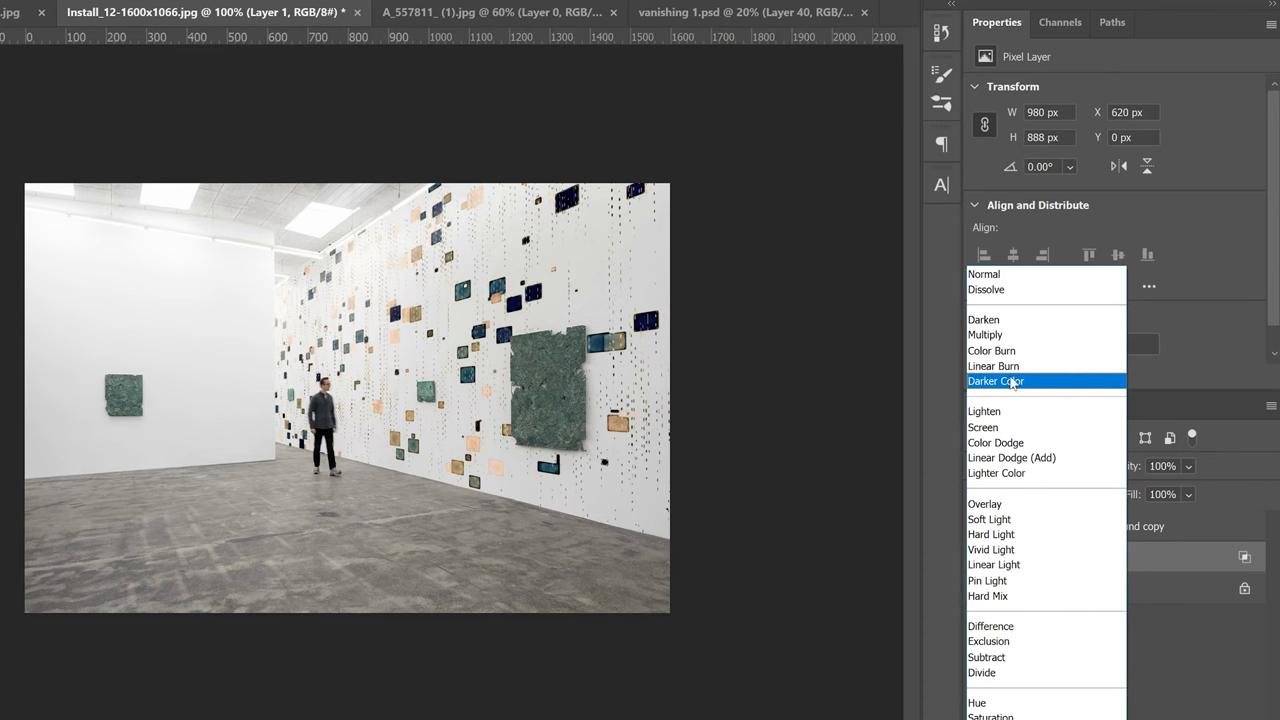
left_click(1012, 366)
left_click(68, 10)
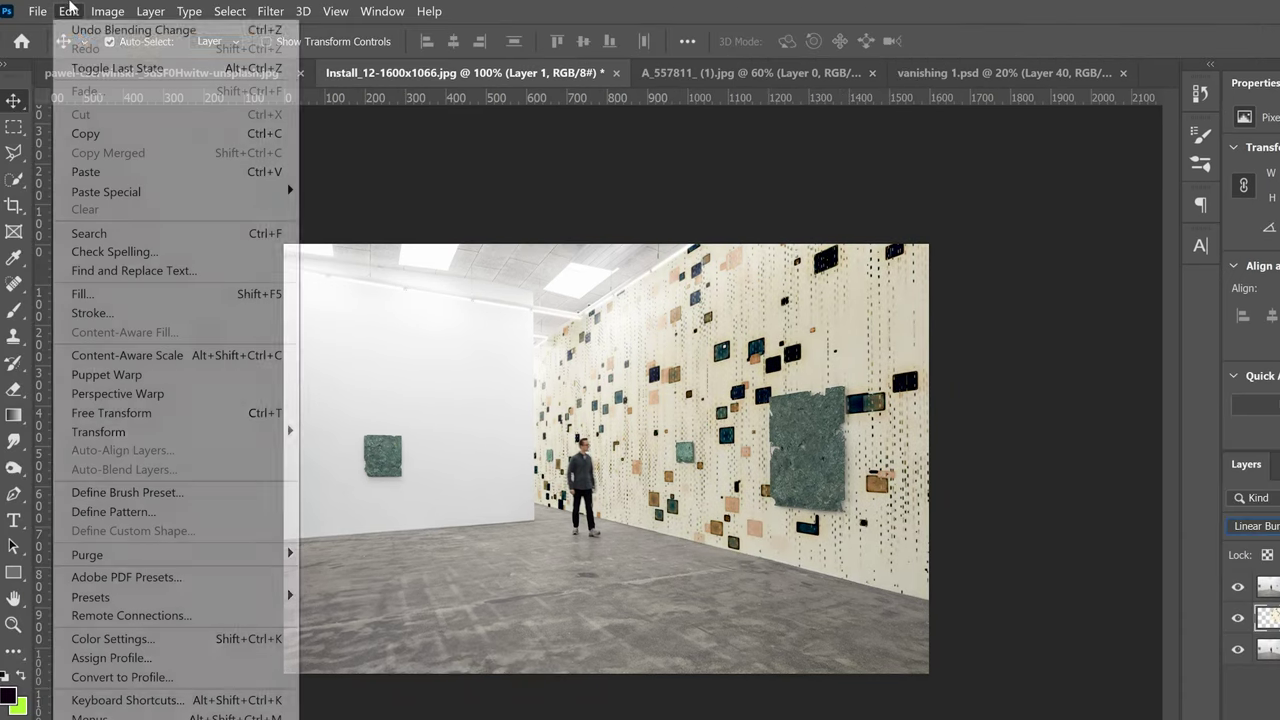
left_click(62, 29)
left_click(67, 11)
left_click(78, 46)
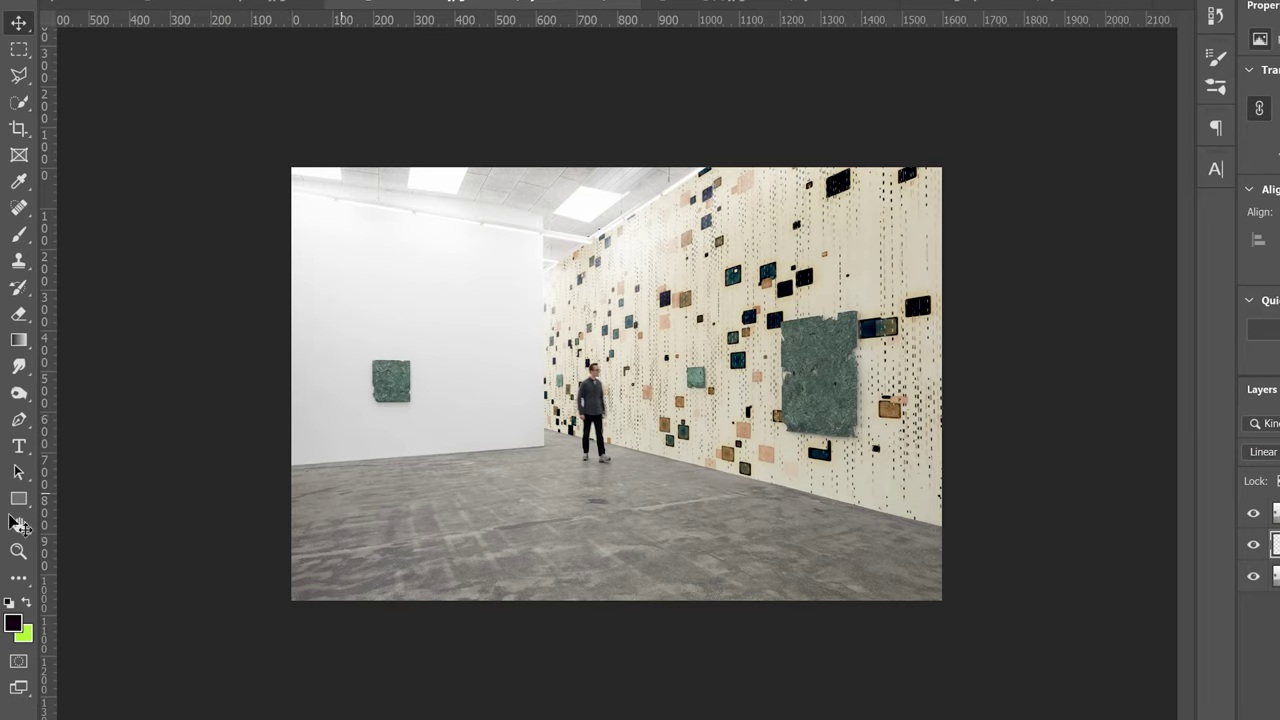
Add a large text box reading WALL across the upper middle of the gallery photo.
left_click(20, 447)
left_click_drag(375, 260, 757, 511)
type("WALL")
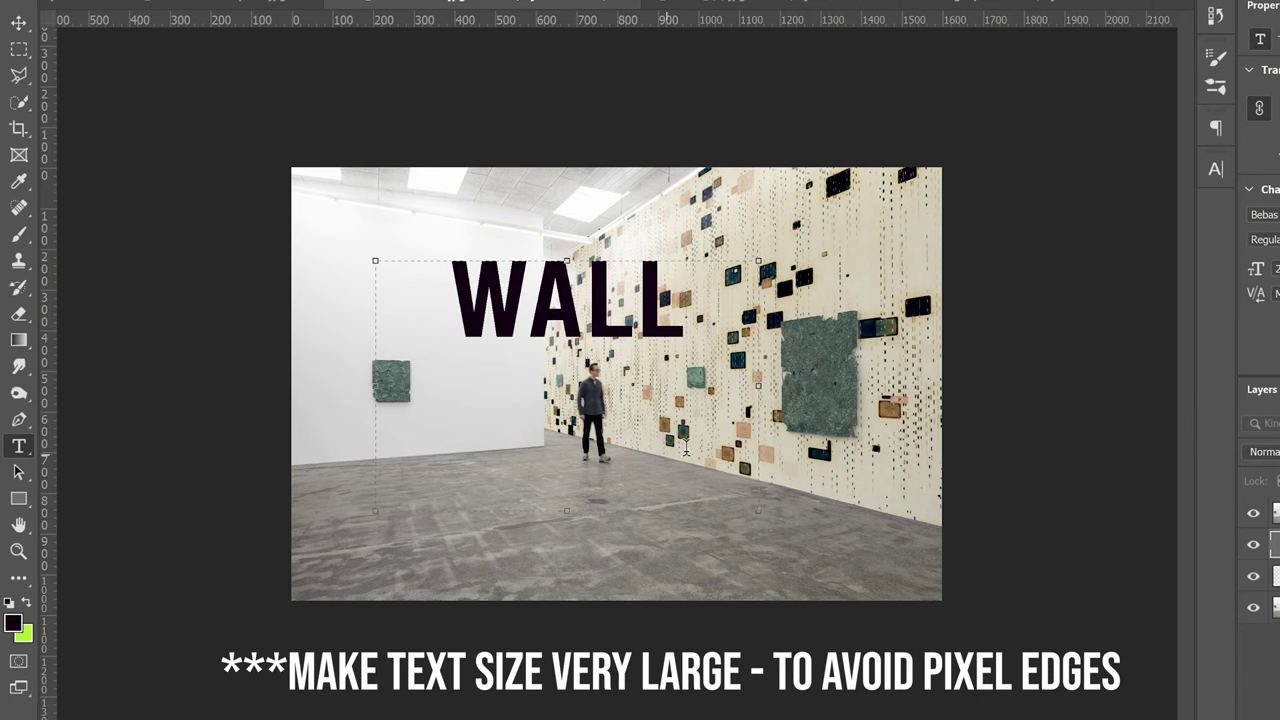
left_click_drag(745, 410, 731, 410)
key("ctrl+Return")
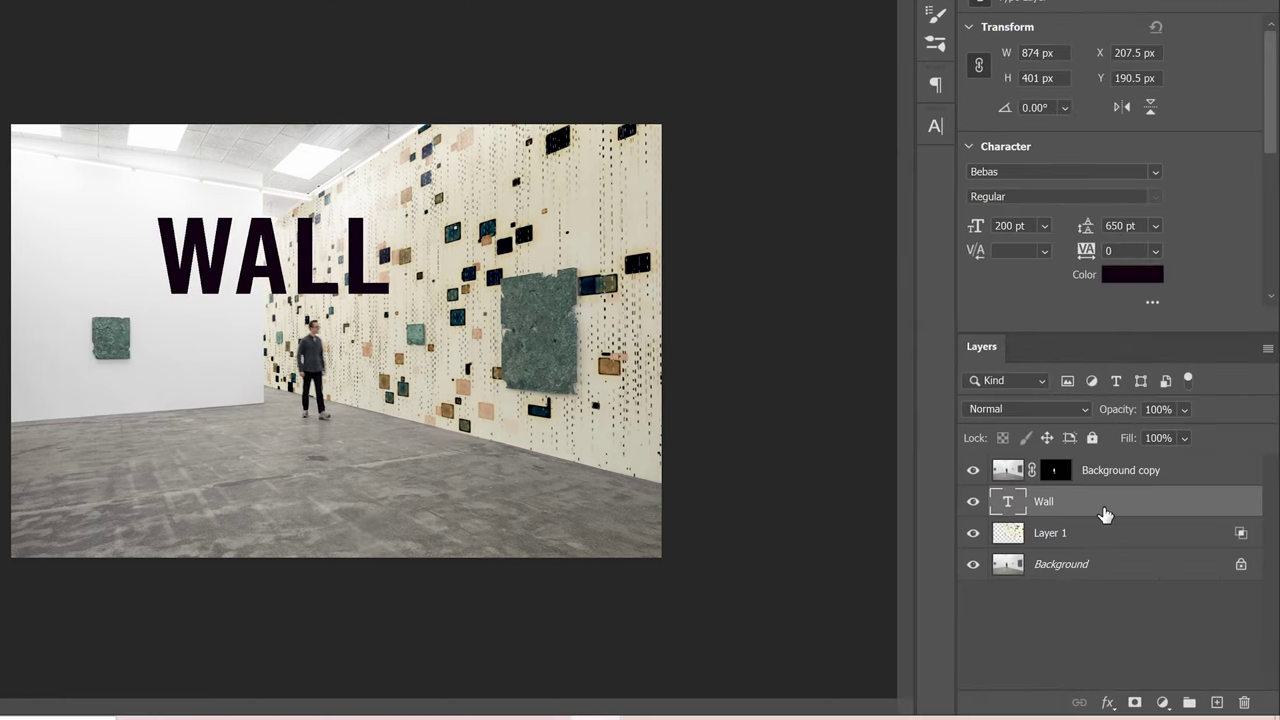
Add an empty layer above the WALL text and open the Vanishing Point filter on it.
left_click(1217, 704)
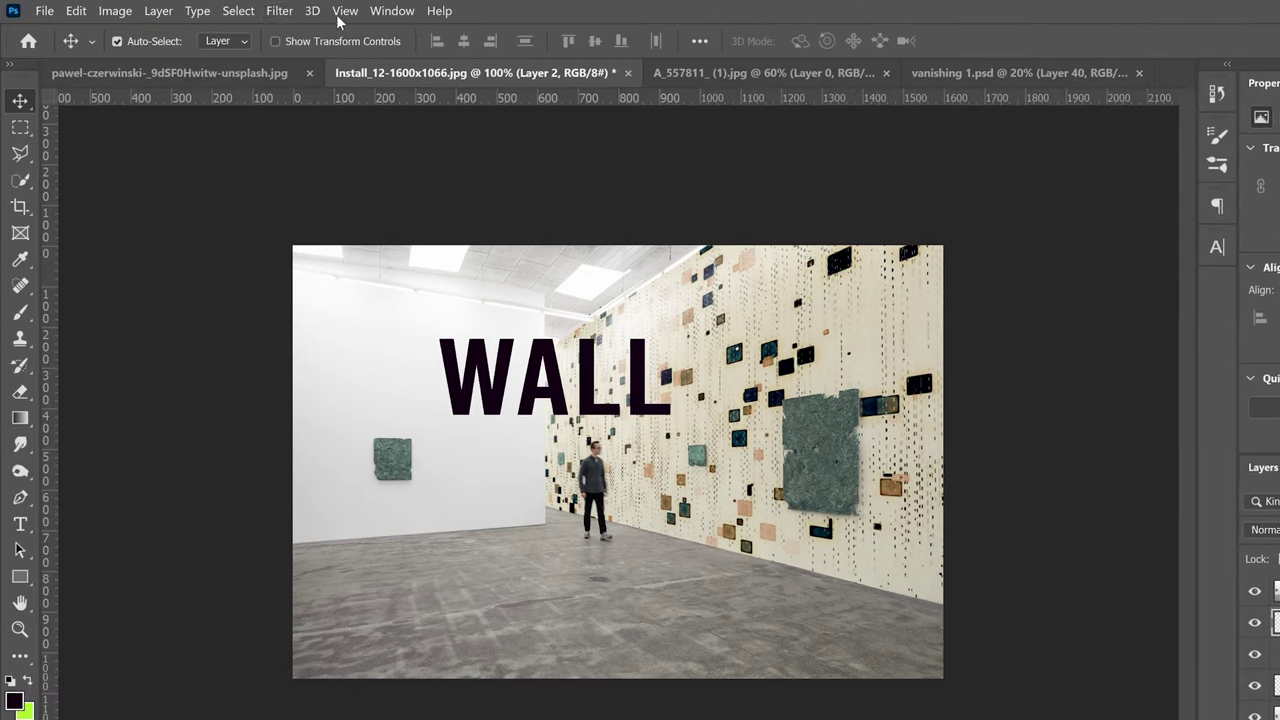
left_click(279, 10)
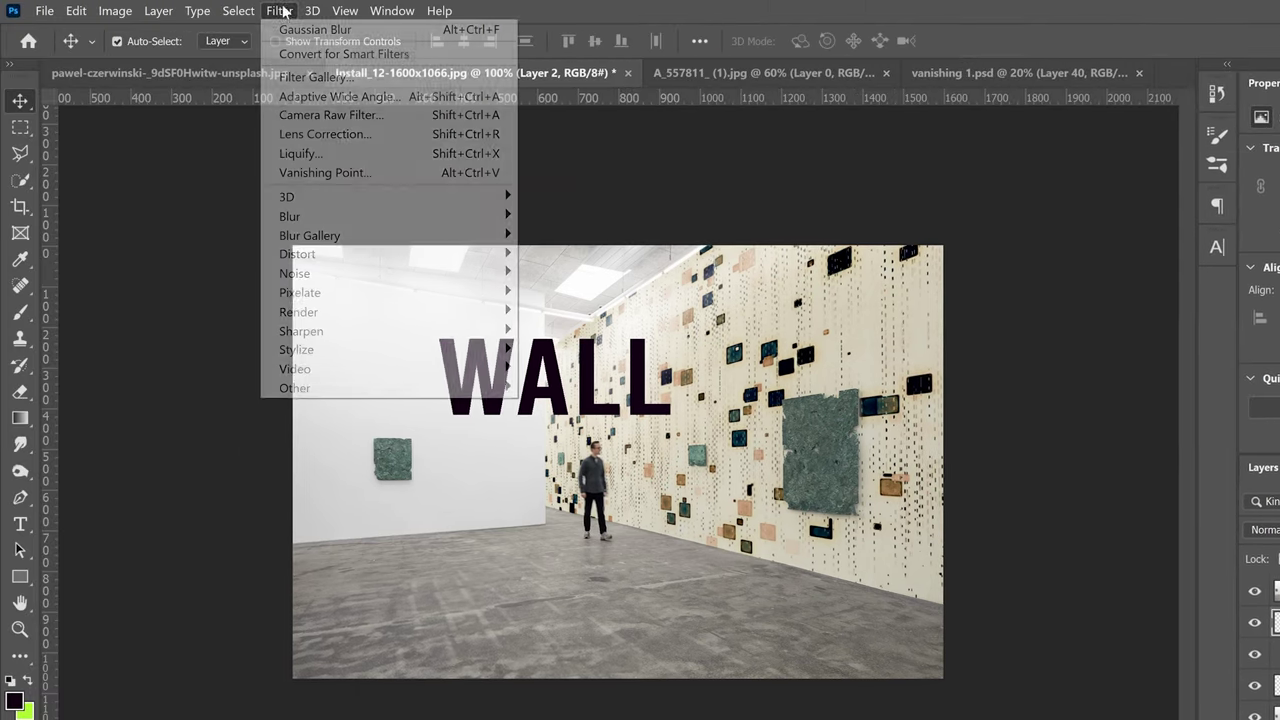
left_click(315, 173)
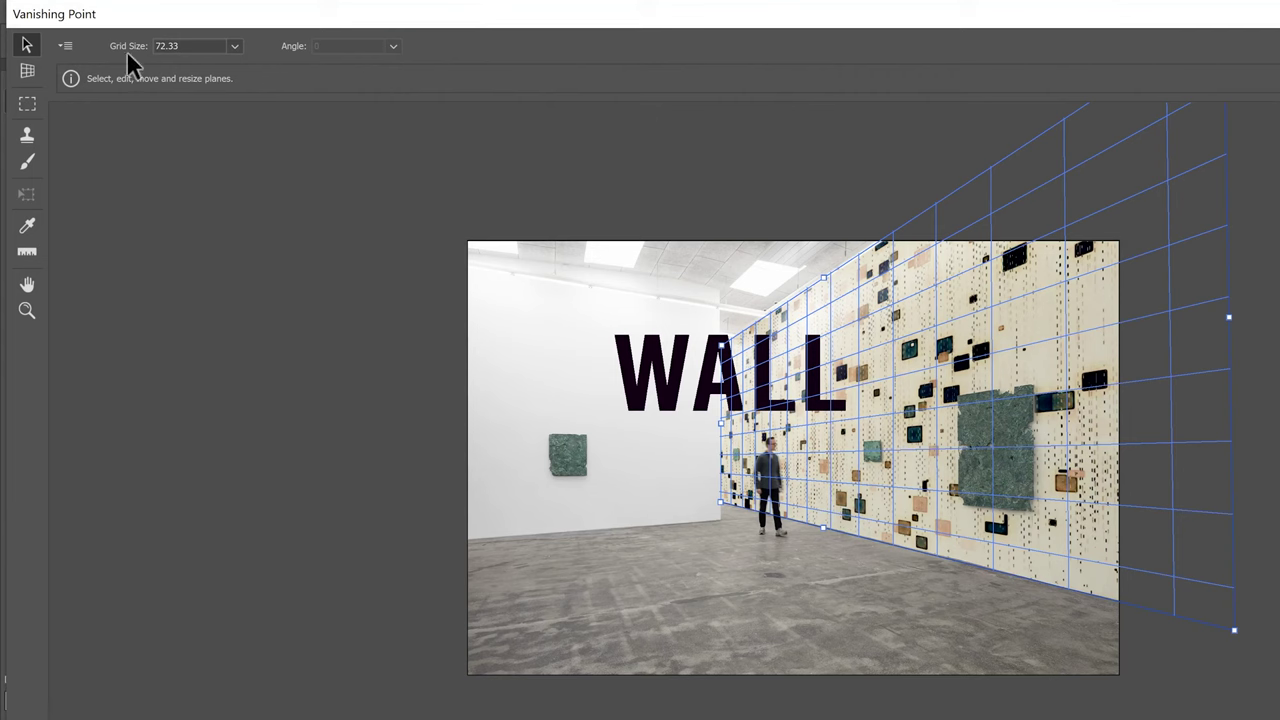
Create a second perspective plane over the white left wall, with its outer edge slightly past the photo, and fine-tune its corners.
left_click(26, 76)
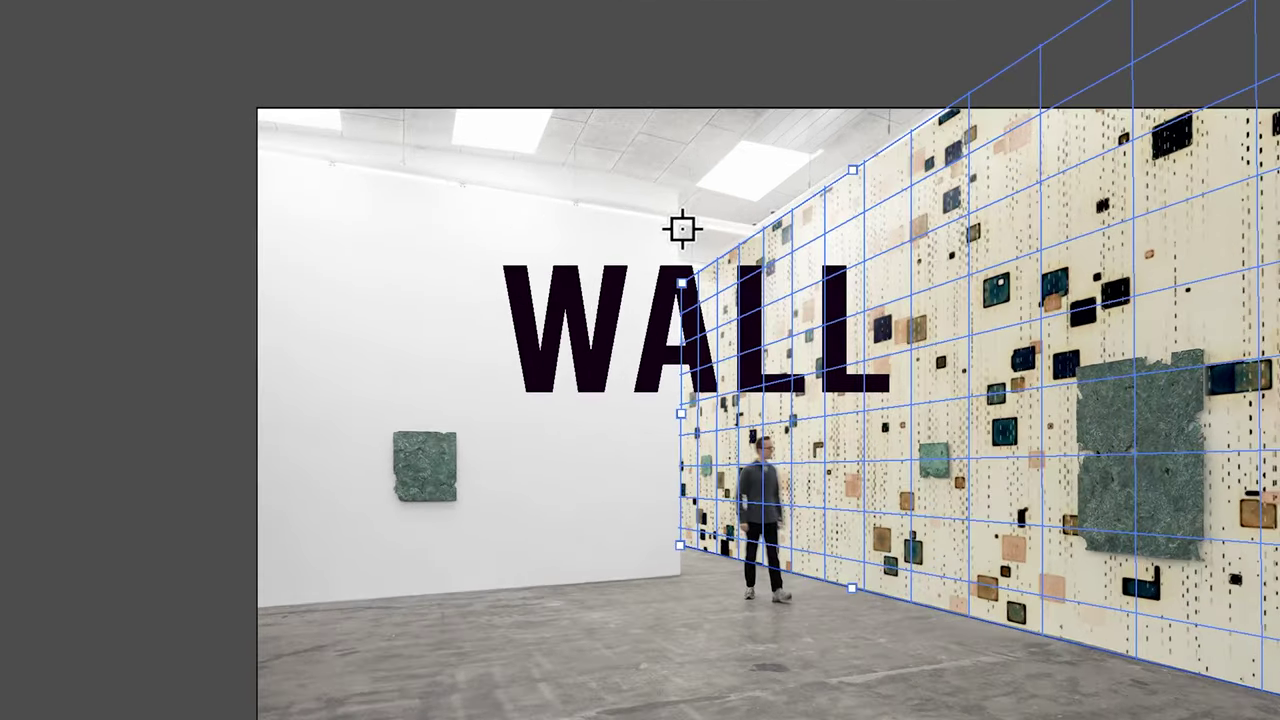
left_click(676, 224)
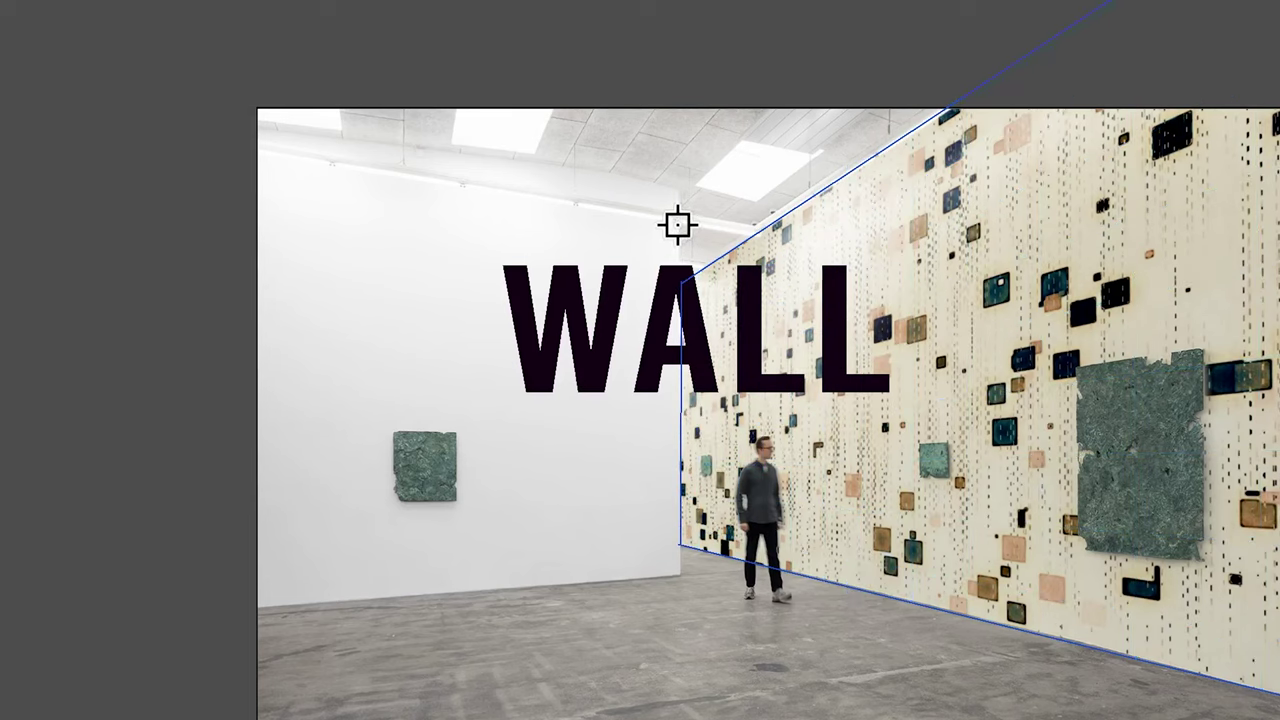
left_click(681, 576)
left_click(257, 607)
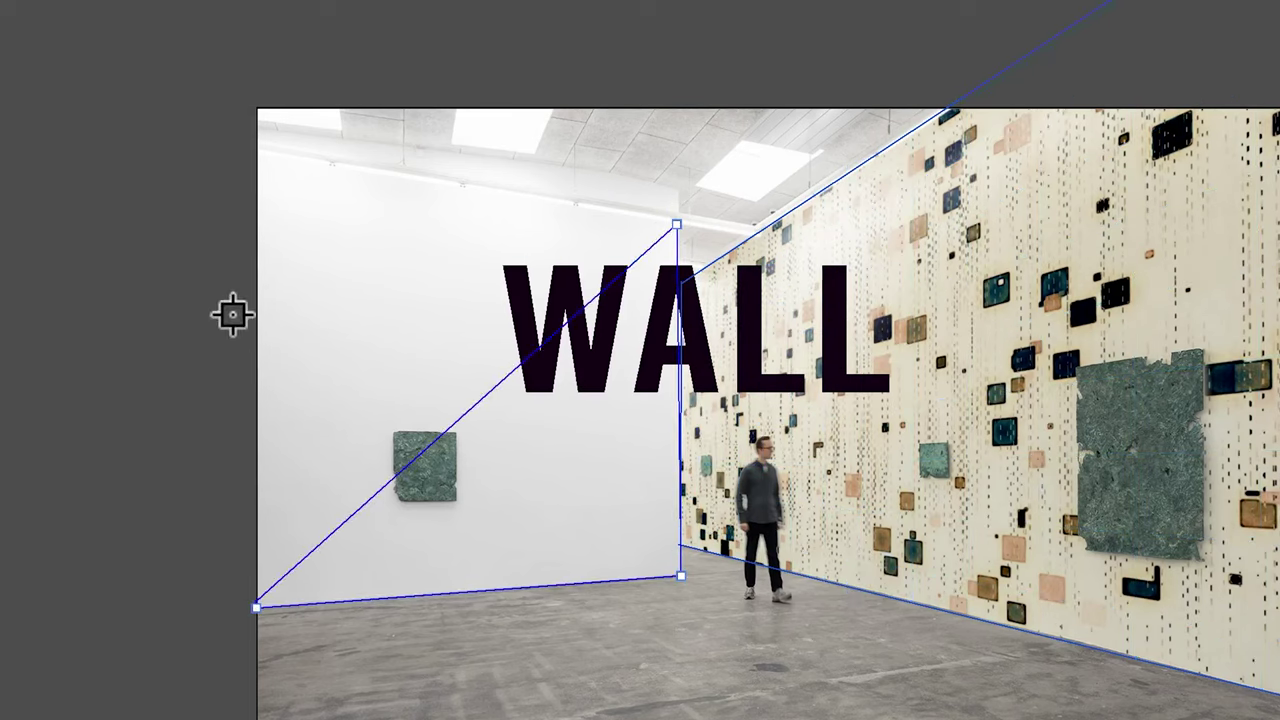
left_click(250, 149)
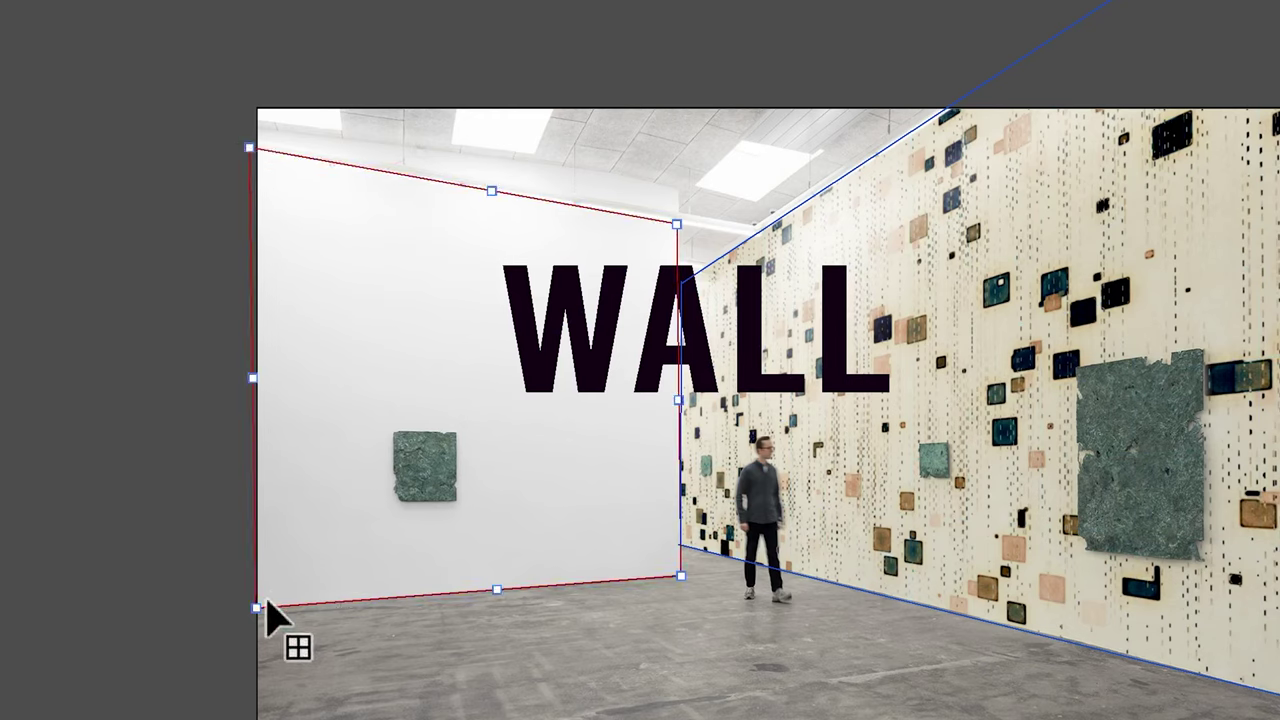
left_click_drag(256, 610, 250, 605)
left_click_drag(676, 224, 678, 219)
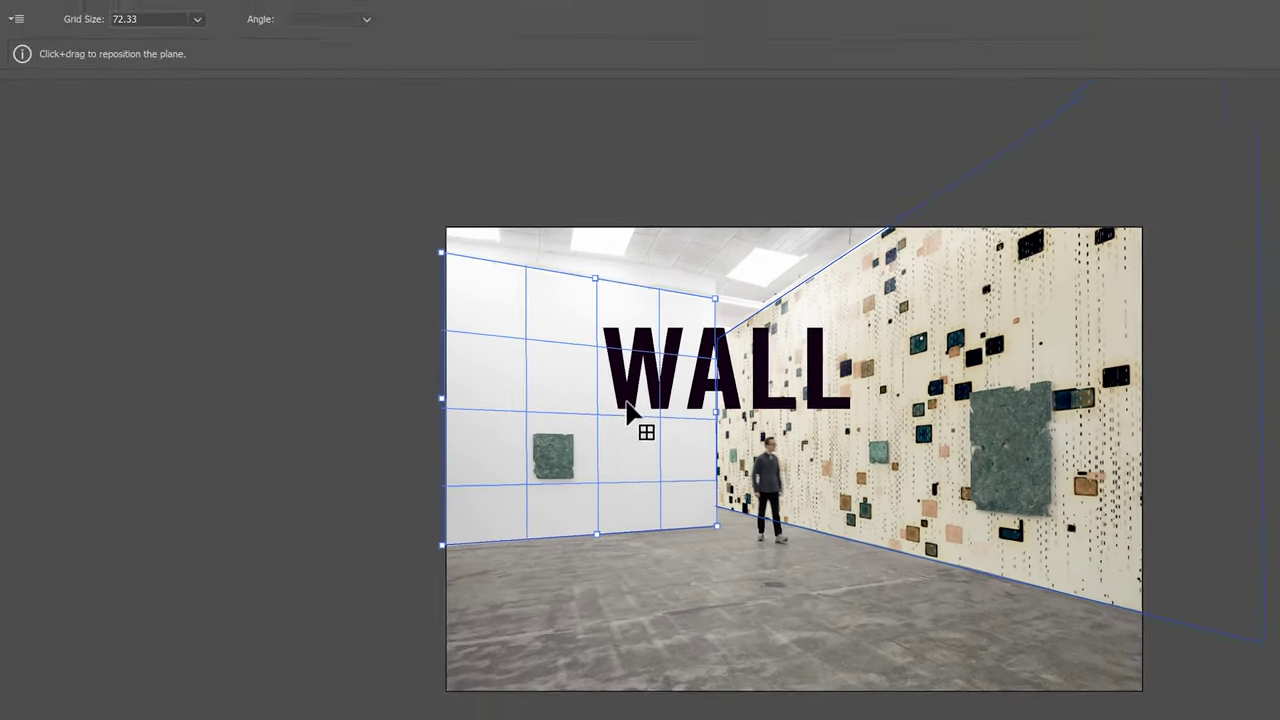
Draw a four-corner perspective plane on the gallery floor and delete it.
left_click(21, 67)
left_click(577, 563)
left_click(795, 542)
left_click(909, 644)
left_click(651, 656)
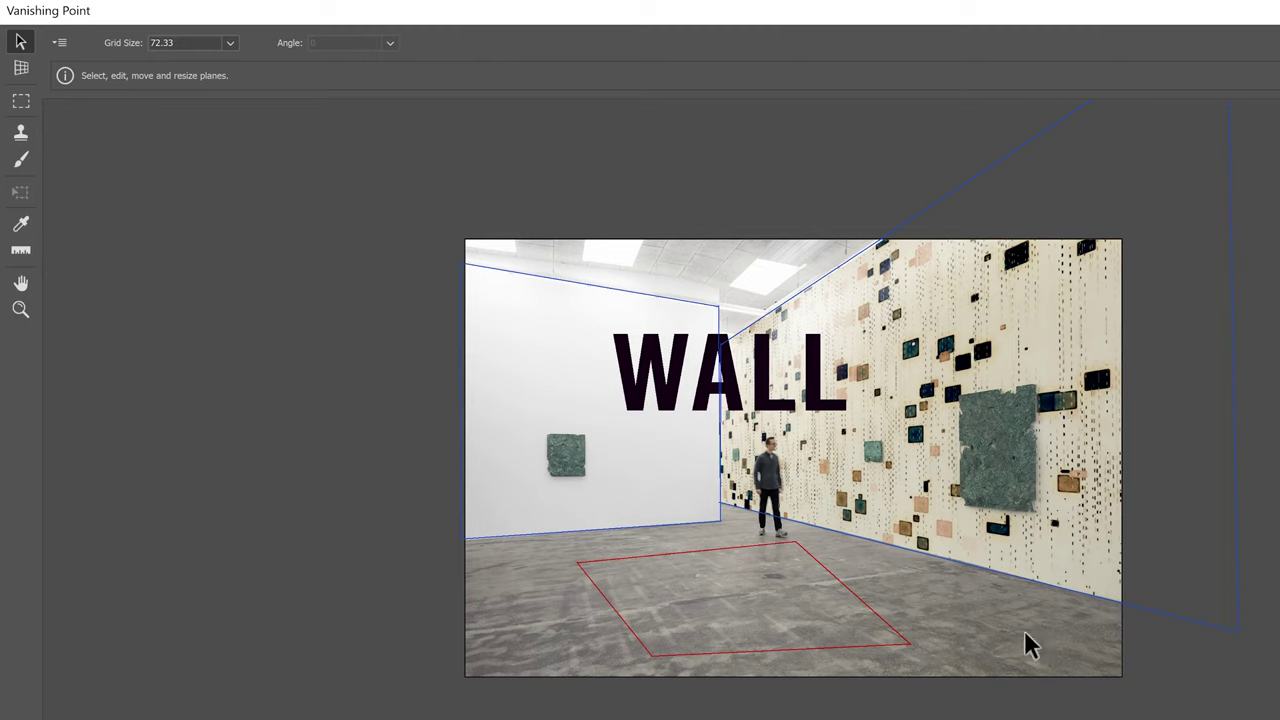
left_click(700, 605)
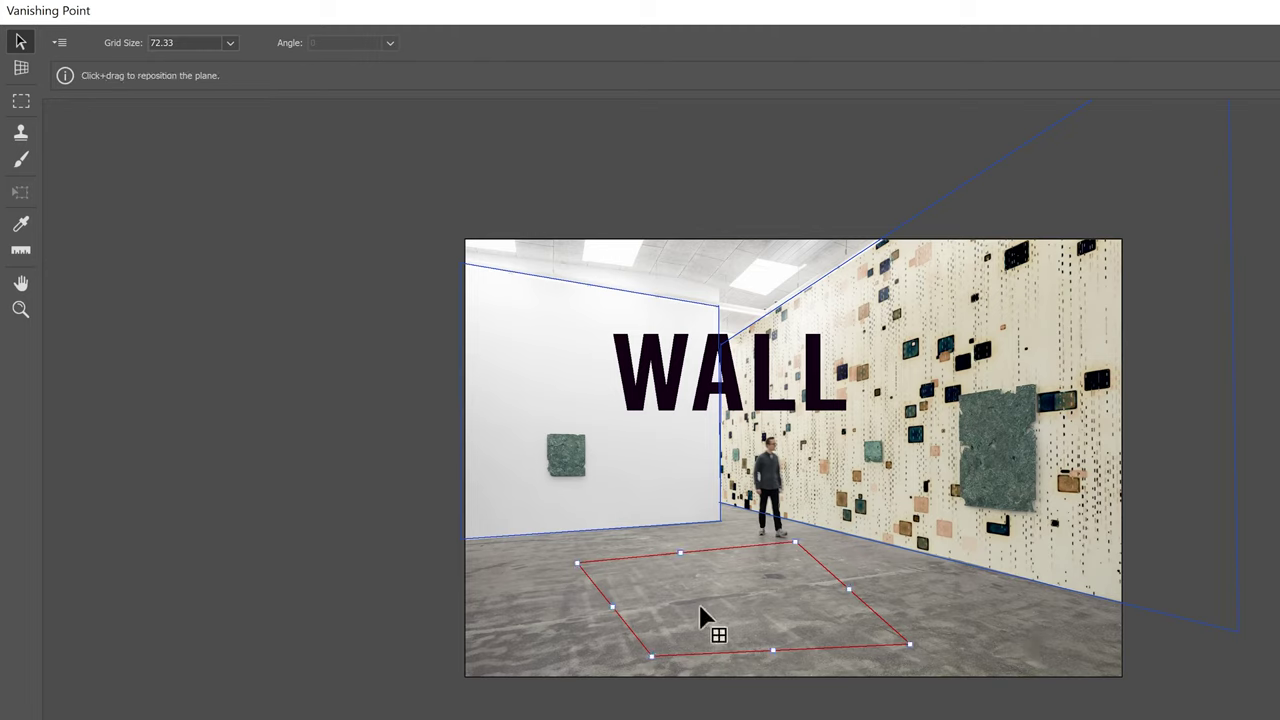
key("Delete")
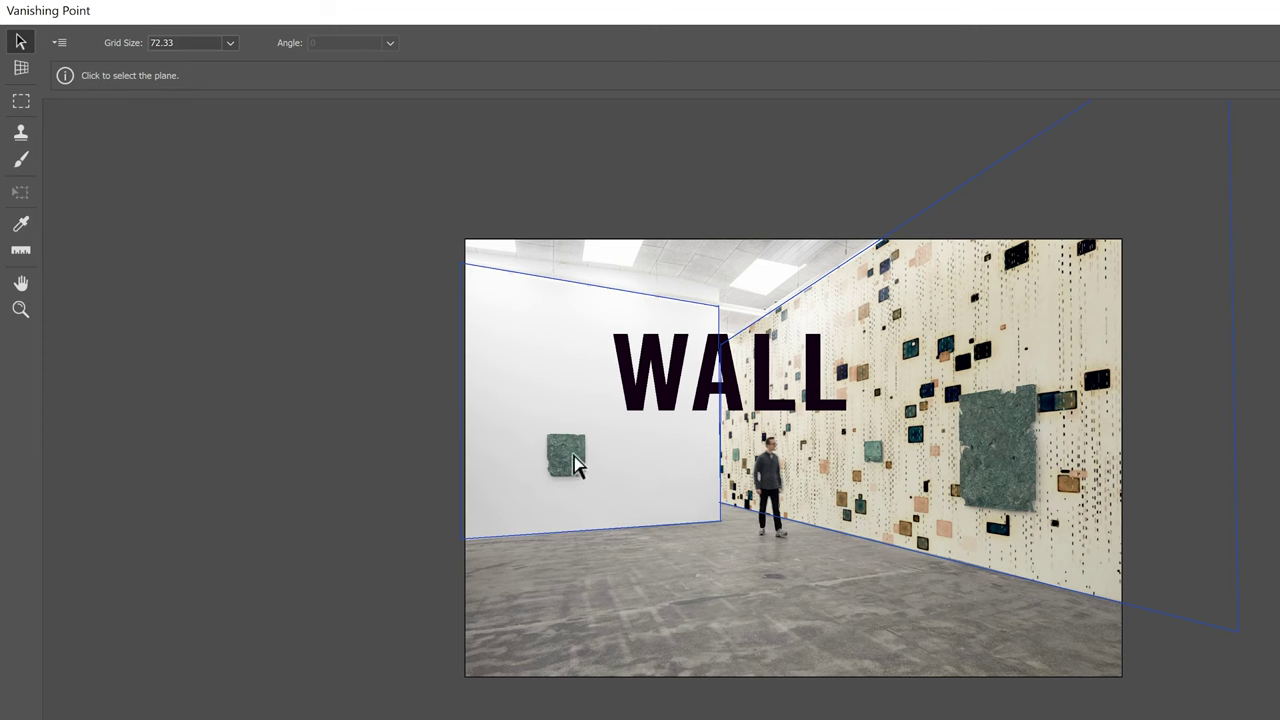
Save the perspective planes and leave Vanishing Point.
left_click(1175, 44)
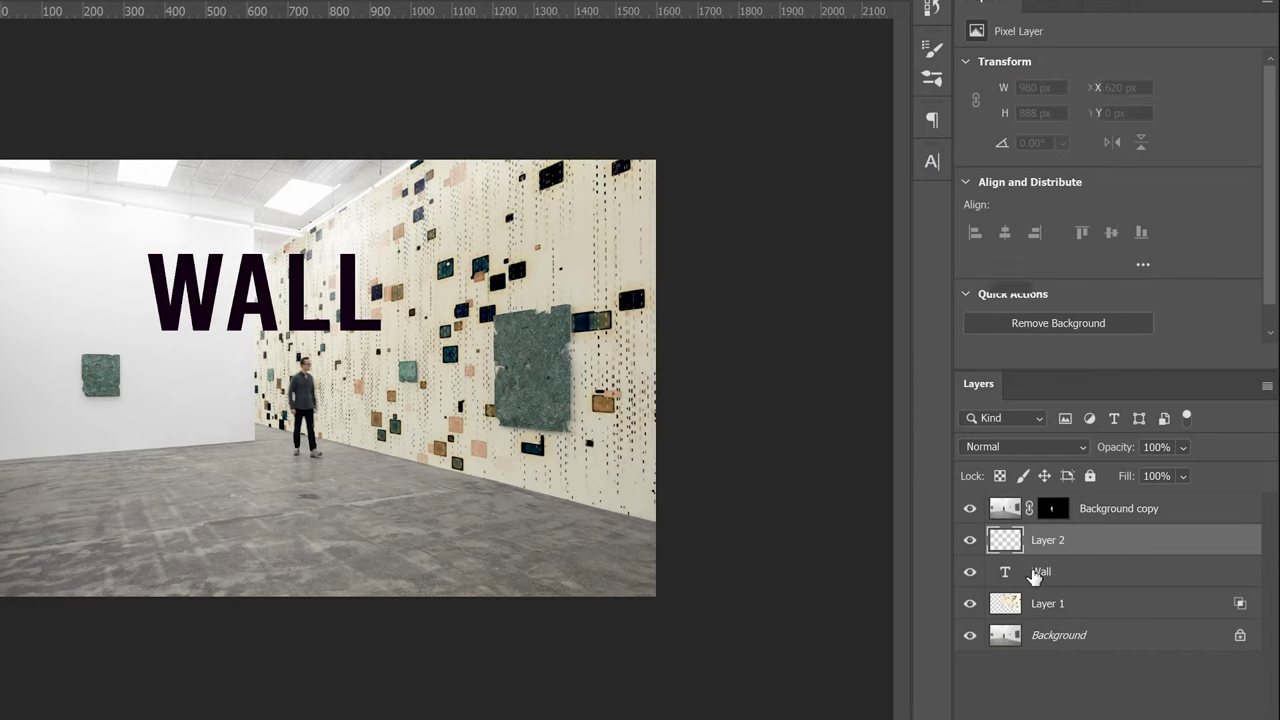
Copy the WALL text from an outline selection of its type layer, deselect it, and hide the type layer.
left_click(1043, 573)
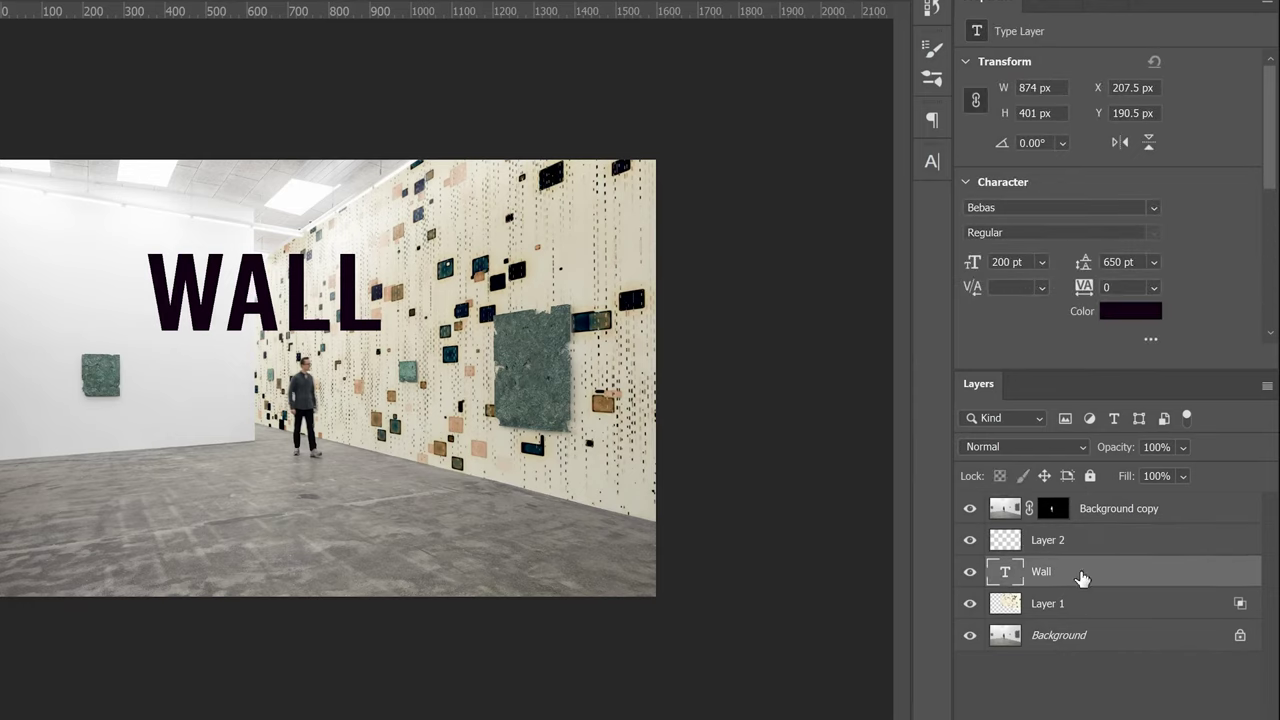
left_click(1005, 573, "ctrl")
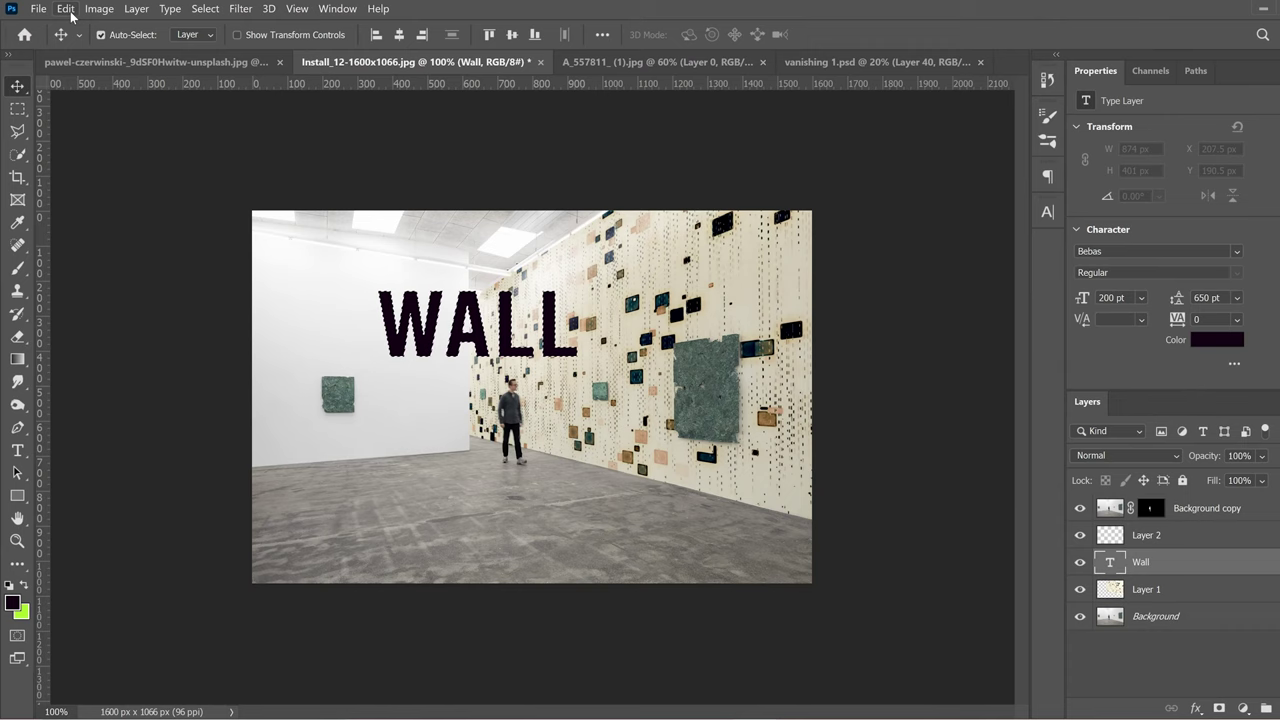
left_click(65, 8)
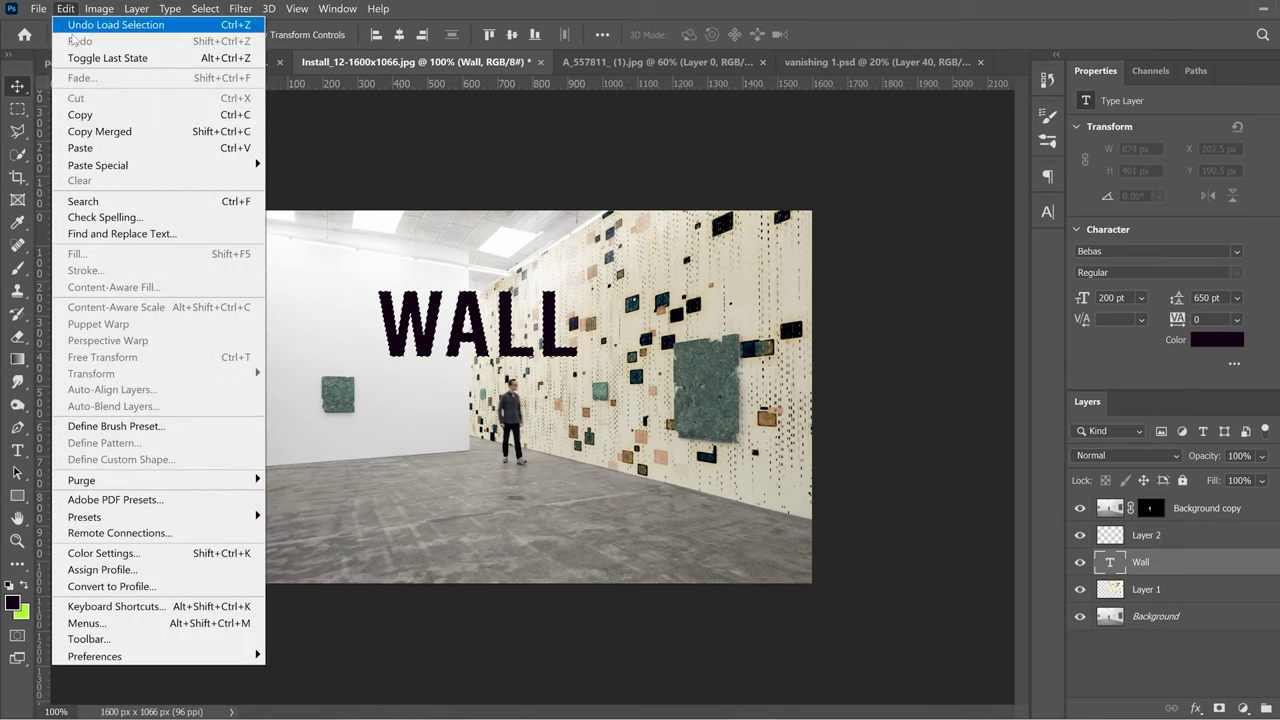
left_click(79, 116)
key("ctrl+d")
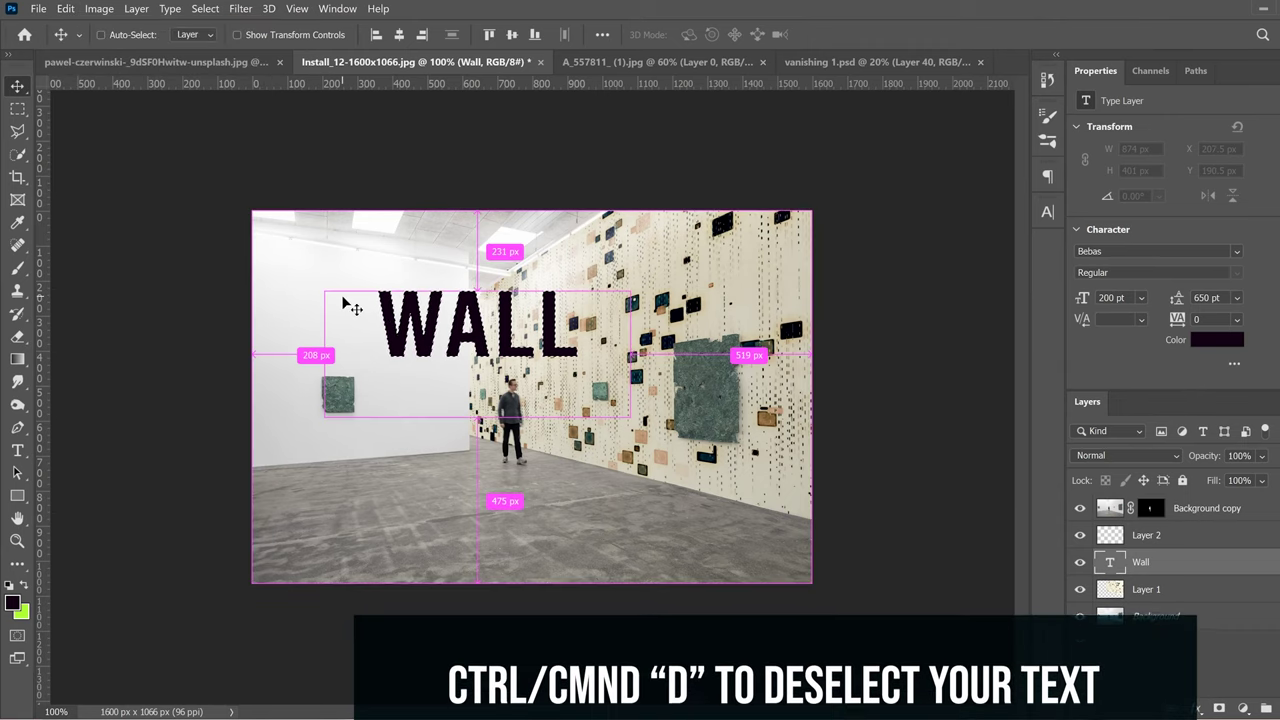
left_click(1080, 563)
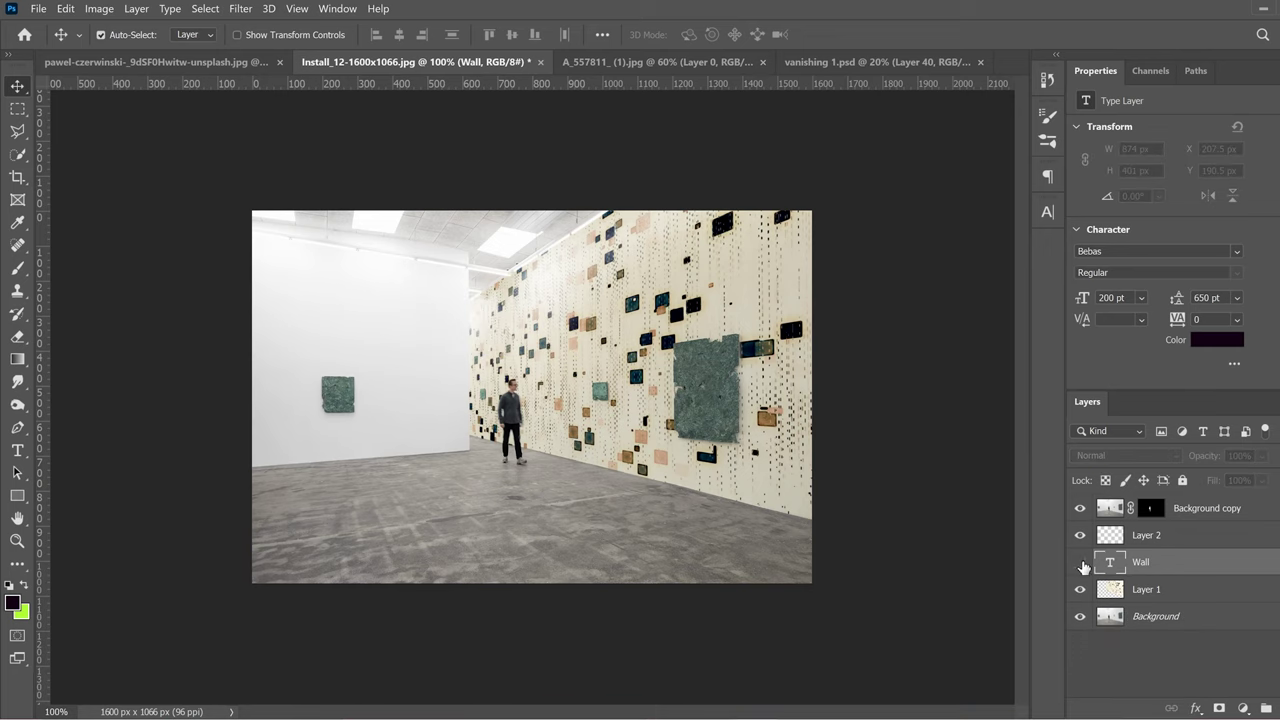
Reopen Vanishing Point on Layer 2, paste the copied WALL text, place it on the white left wall's plane above the small artwork, and apply.
left_click(1155, 543)
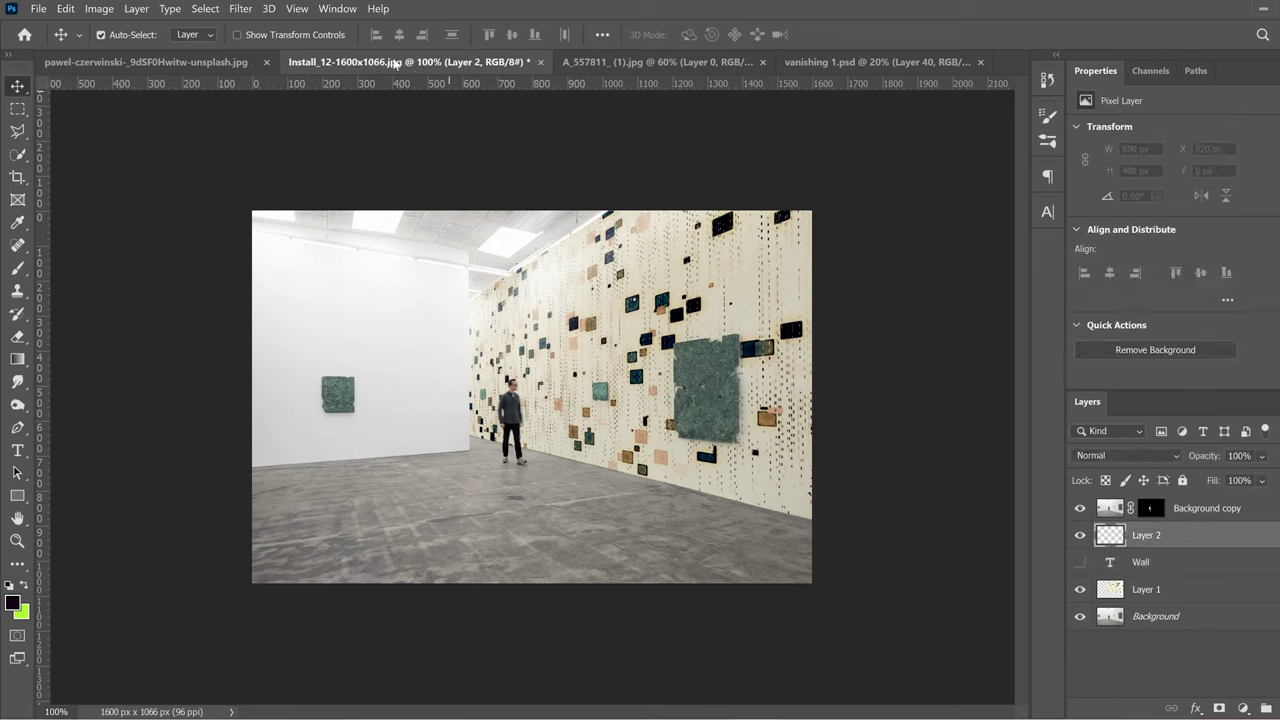
left_click(247, 9)
left_click(290, 148)
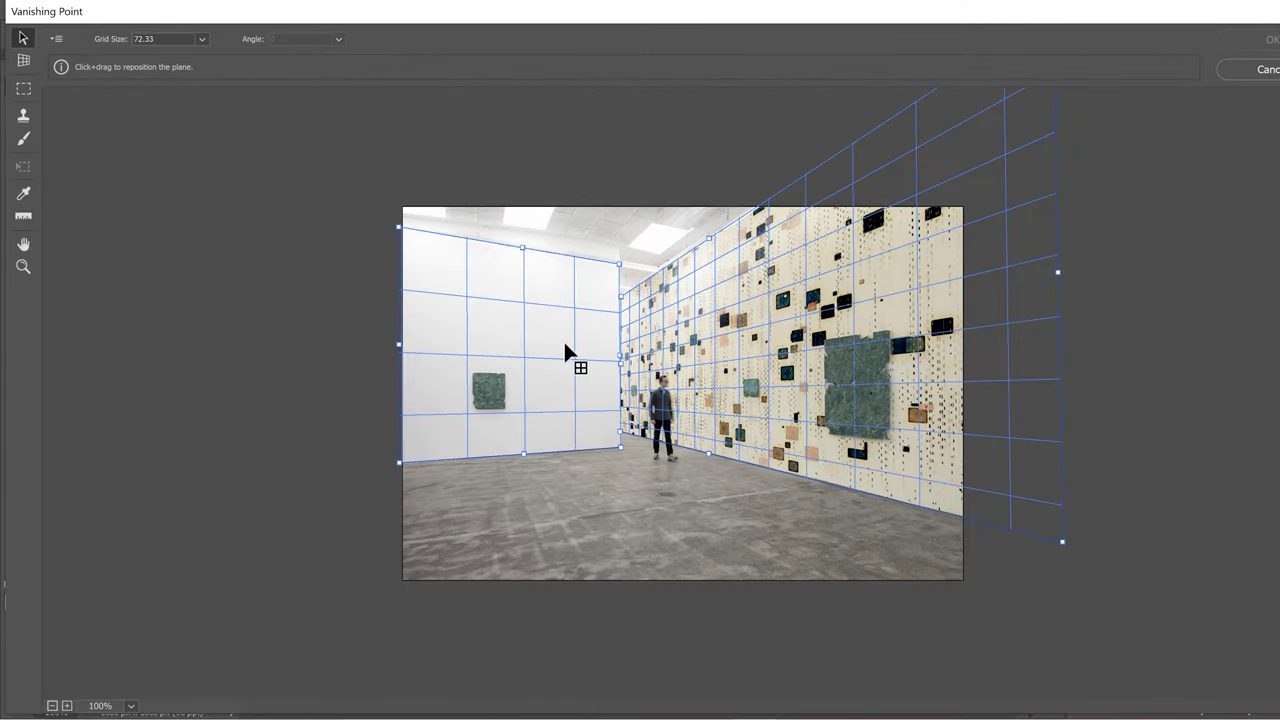
key("ctrl+v")
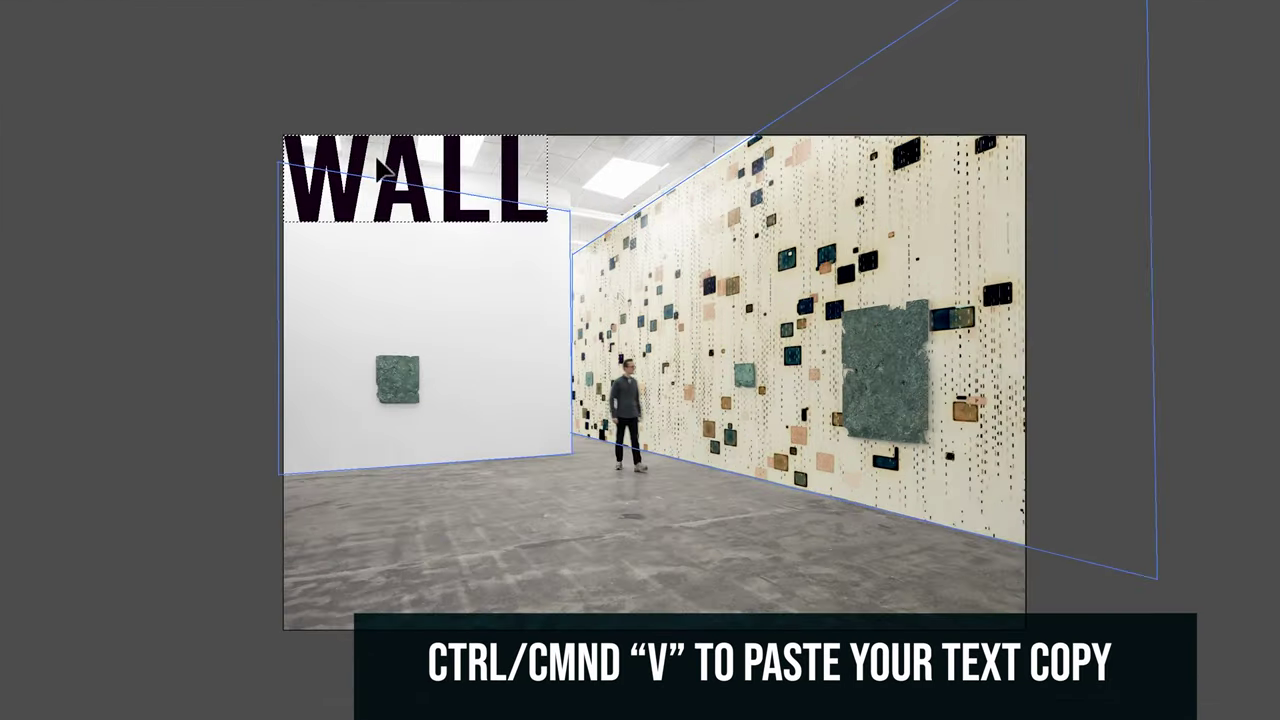
left_click_drag(385, 170, 382, 257)
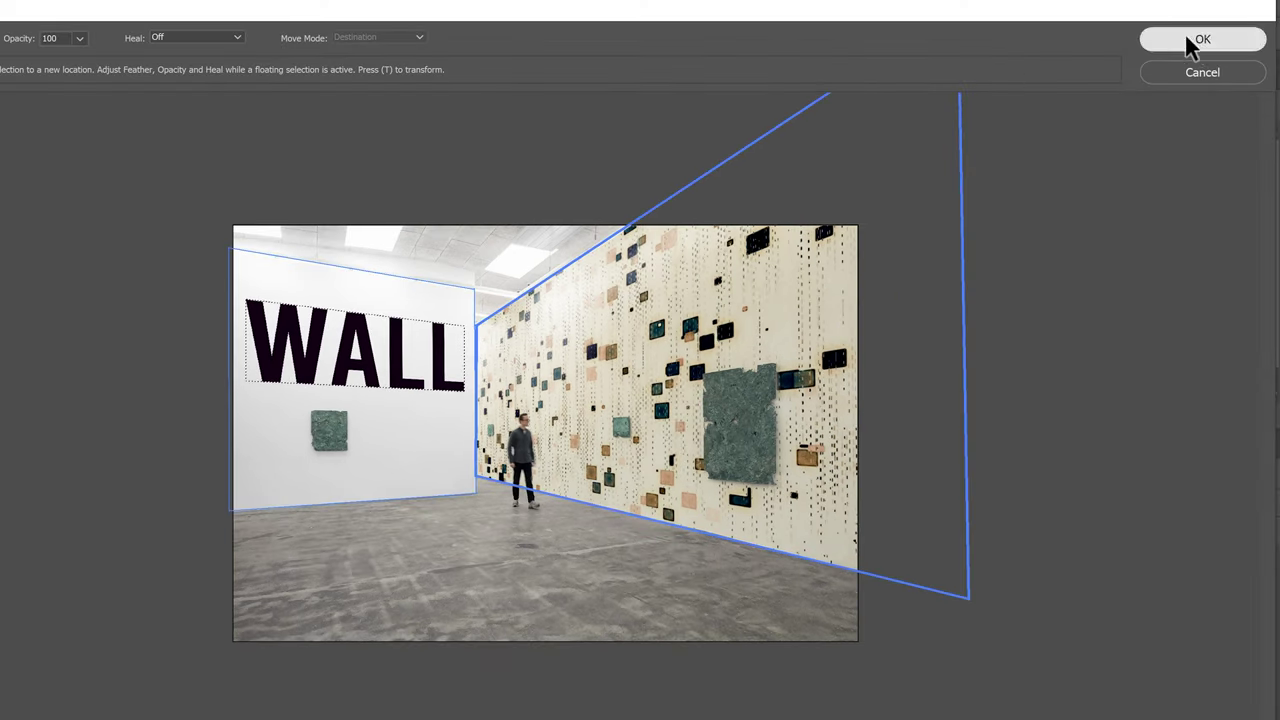
left_click(1184, 36)
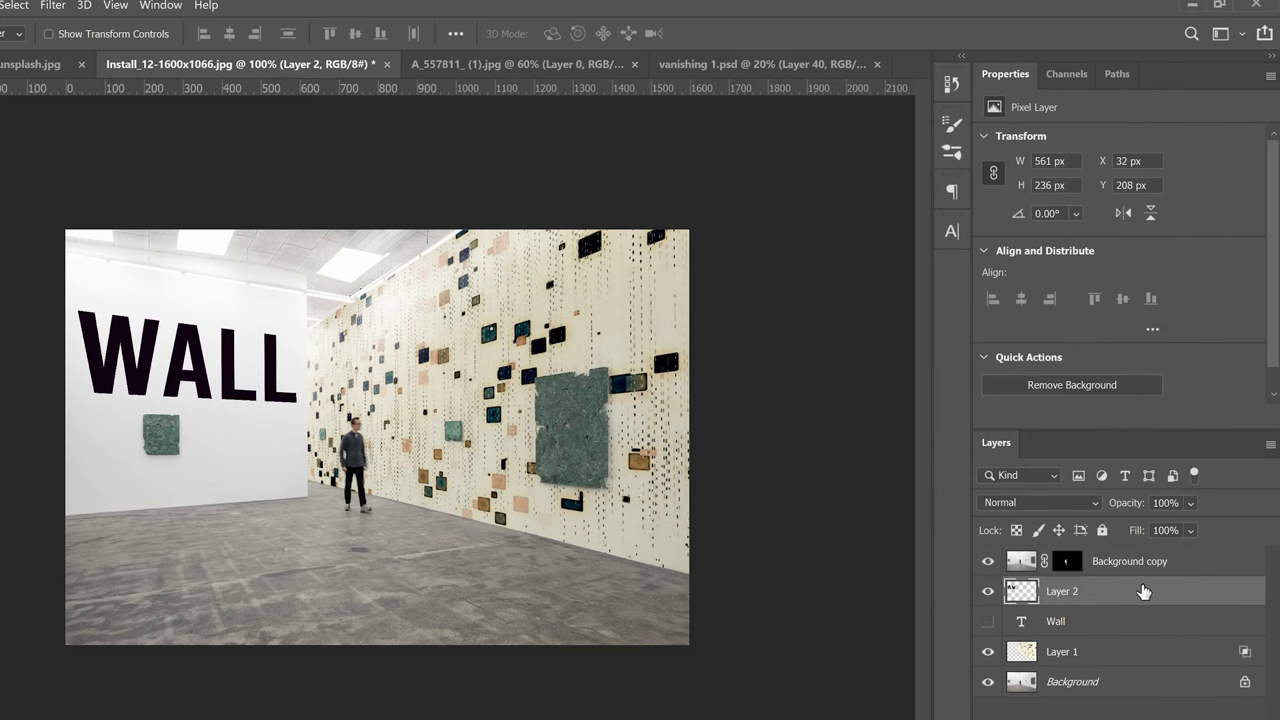
Add a Drop Shadow to the WALL text on Layer 2 and lower the shadow's opacity.
double_click(1195, 592)
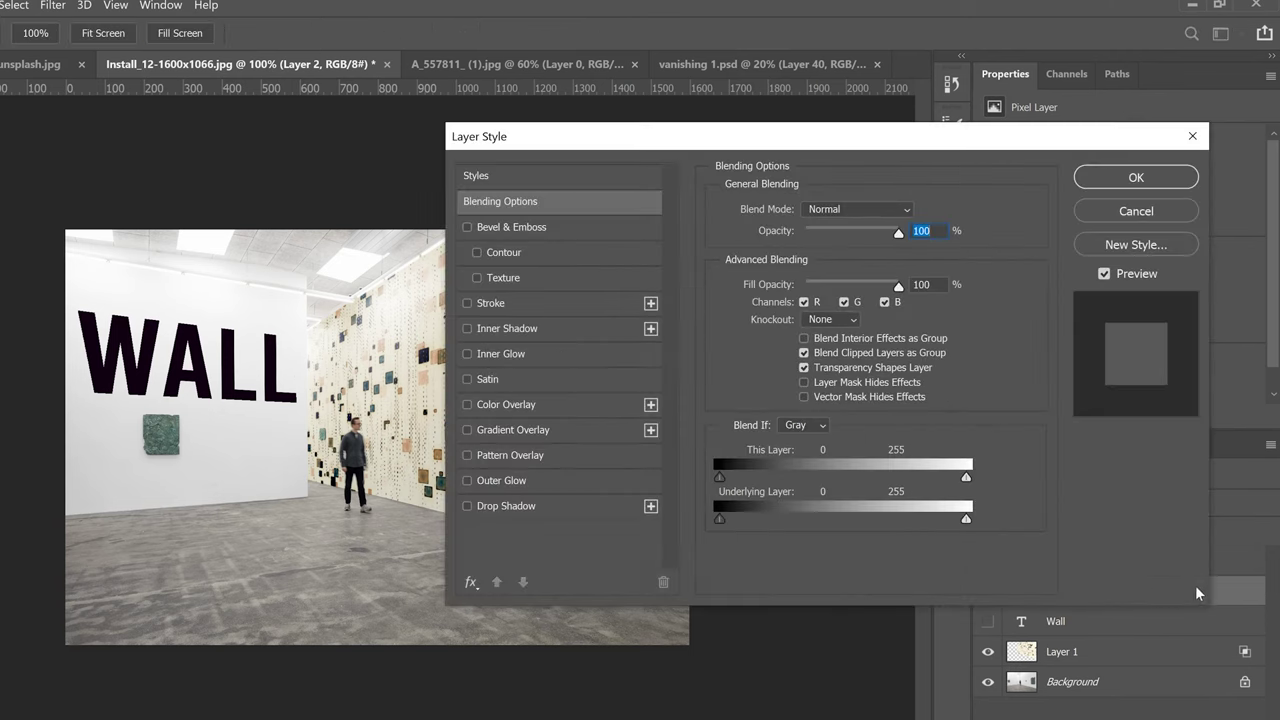
left_click_drag(777, 139, 780, 167)
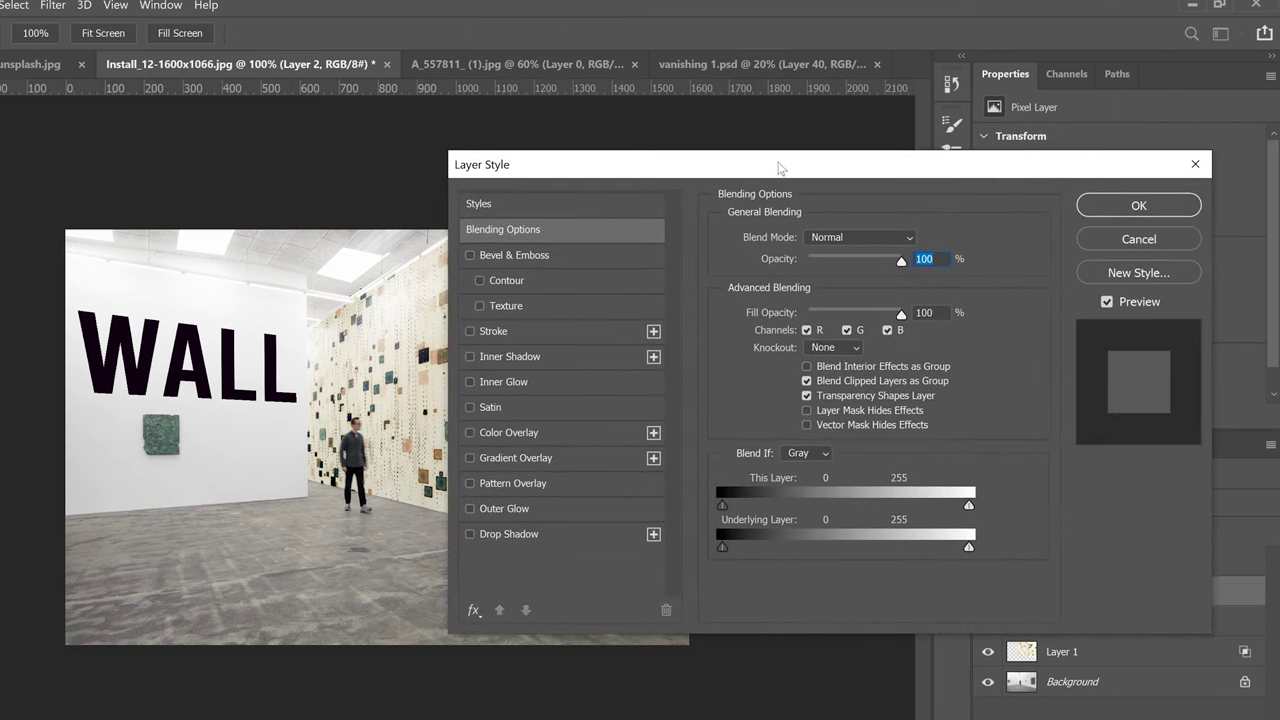
left_click(507, 531)
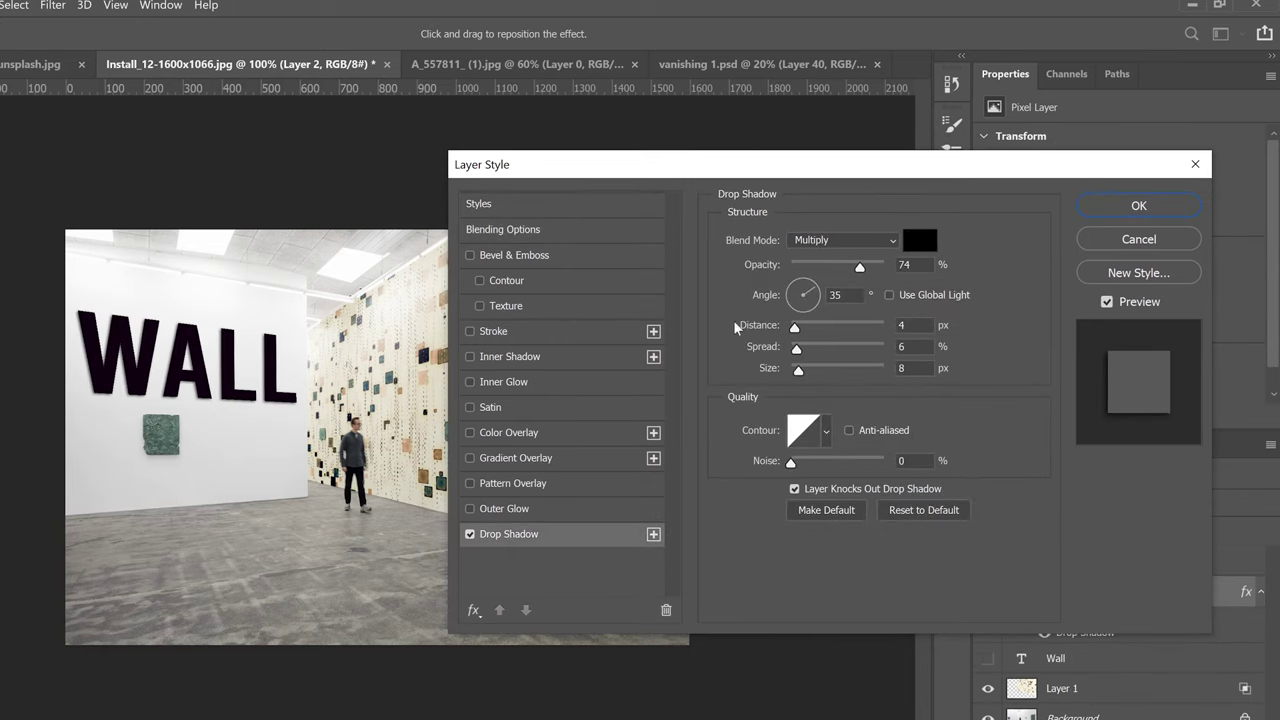
left_click_drag(865, 268, 839, 270)
left_click(1105, 207)
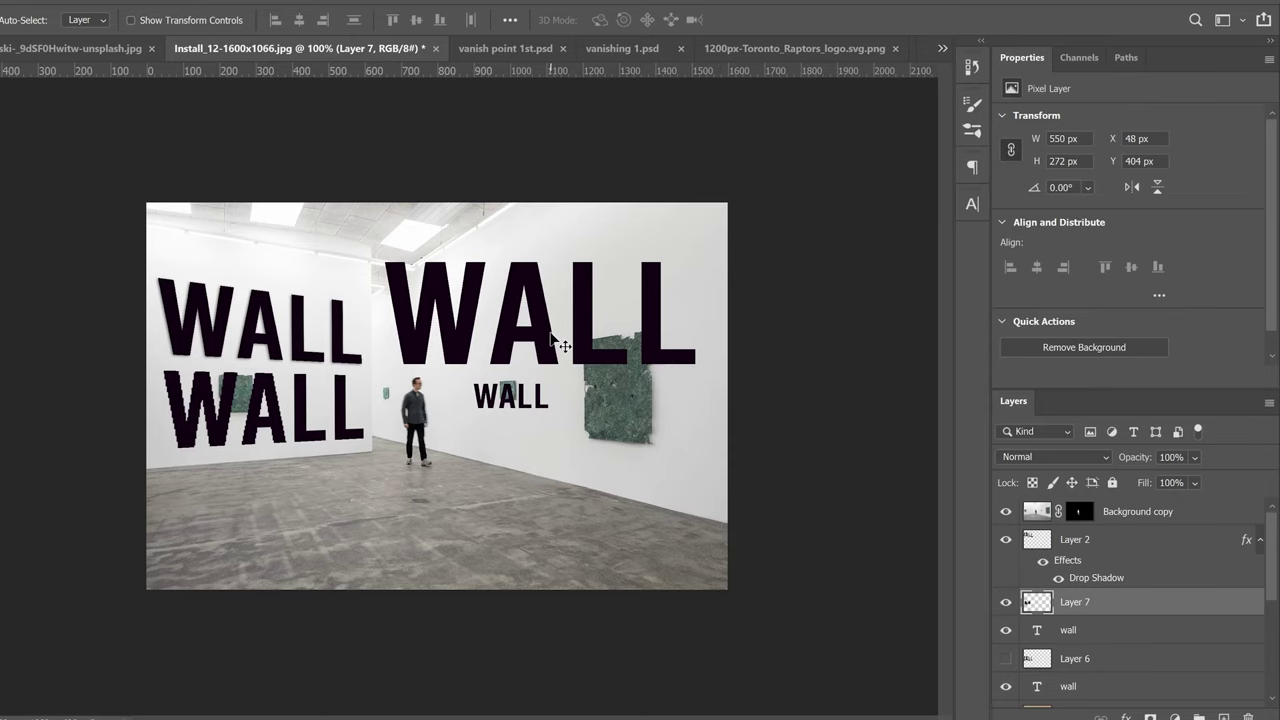
Check the font sizes of the two flat WALL texts and compare the edge quality of their perspective versions on the left wall.
double_click(1036, 688)
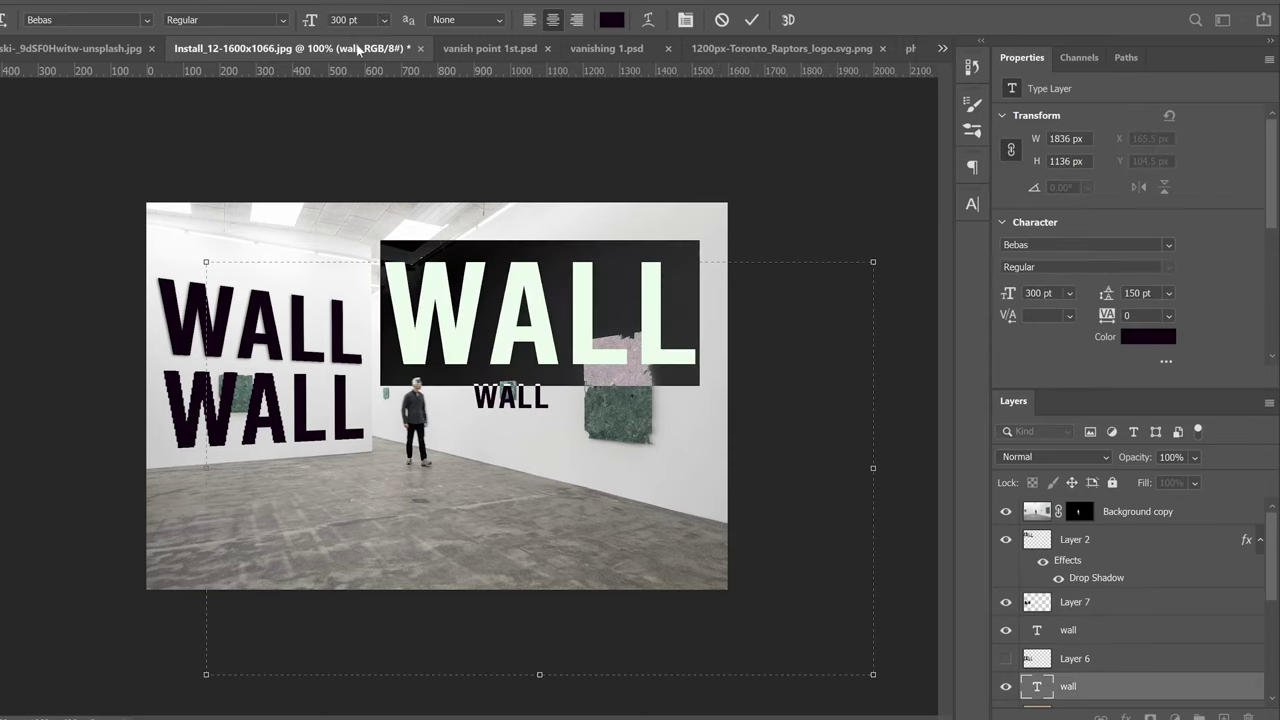
double_click(1037, 631)
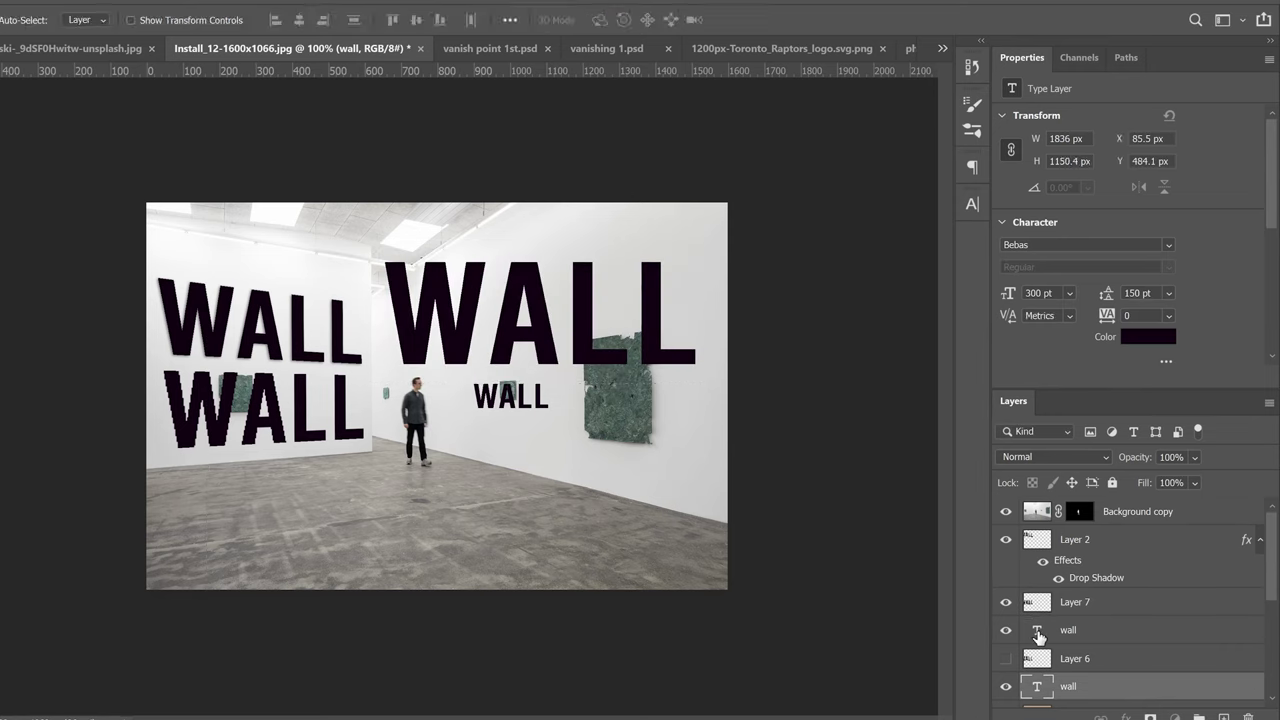
left_click(601, 466)
key("ctrl+plus")
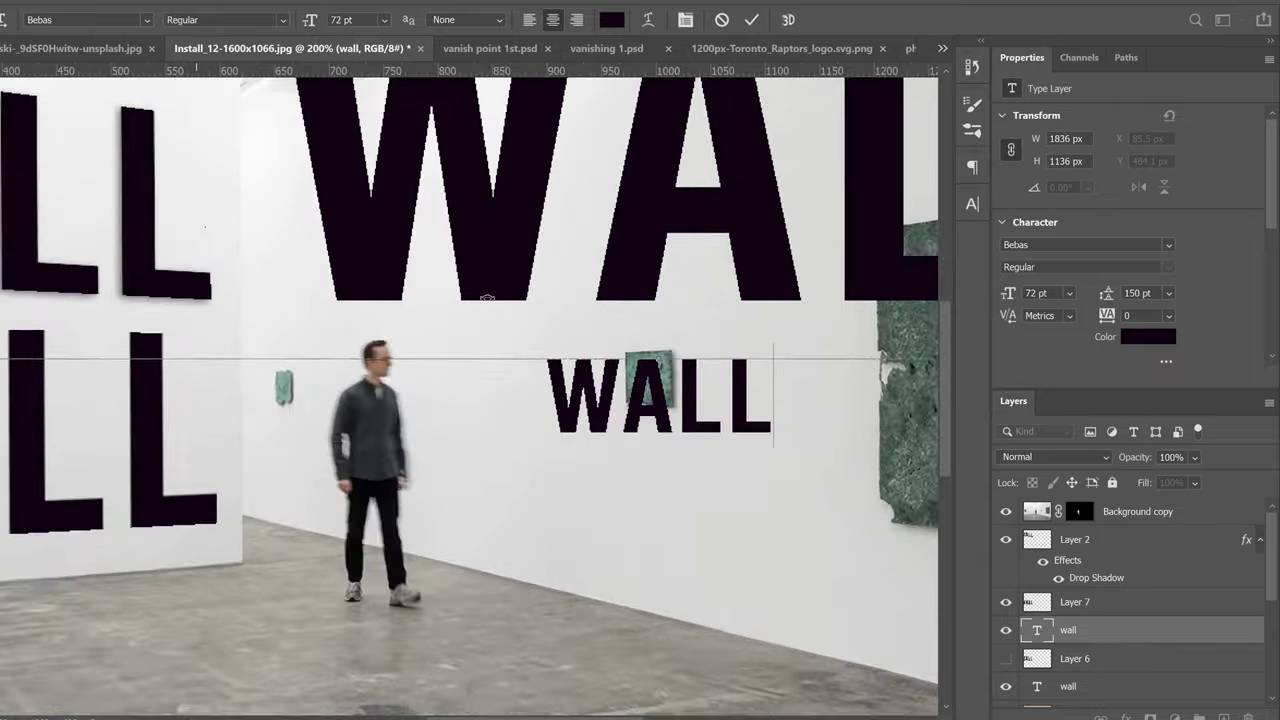
scroll(476, 422, "left", 10)
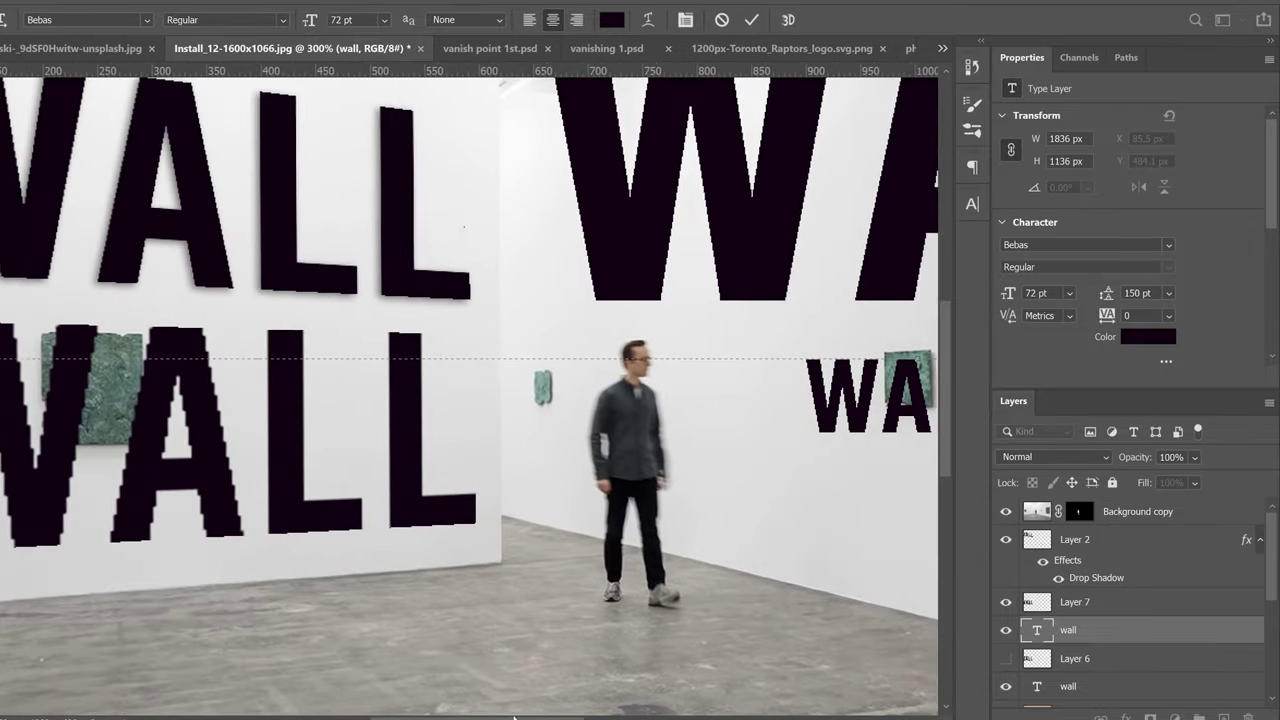
scroll(476, 422, "up", 1)
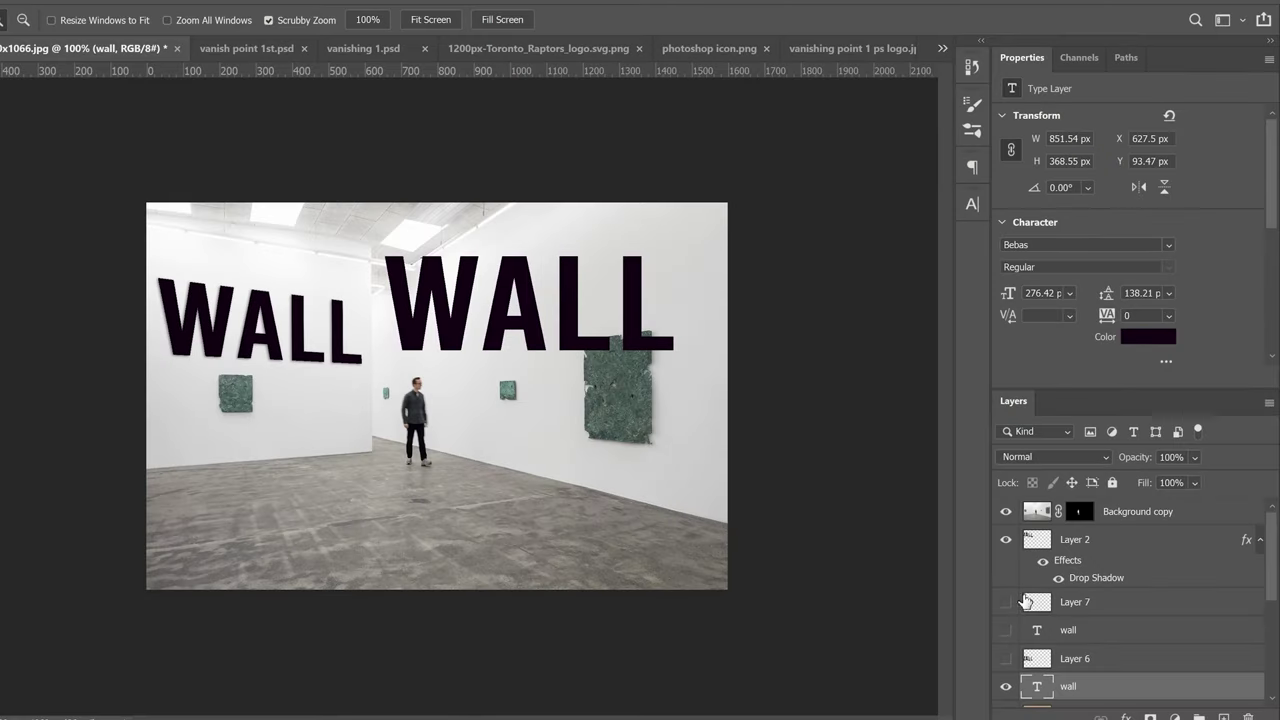
Convert the large WALL text layer to a smart object and distort its four corners with Free Transform so it grows taller towards the viewer.
right_click(1159, 693)
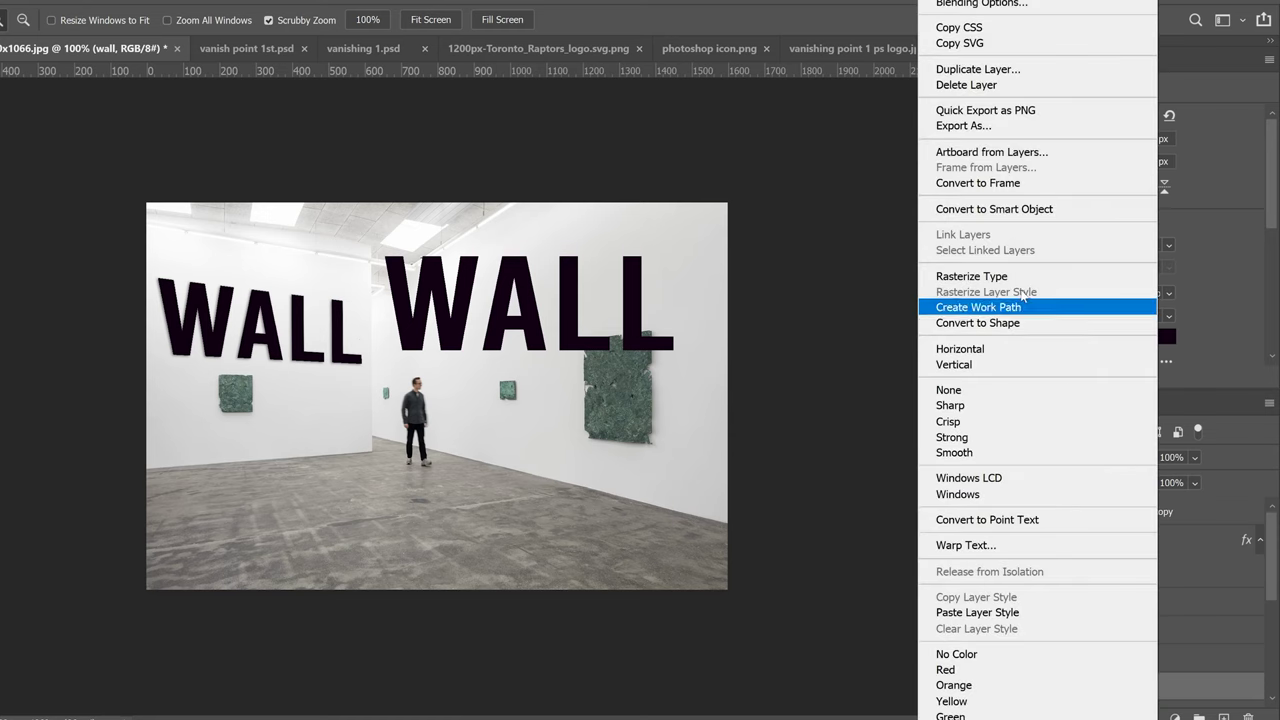
left_click(1004, 210)
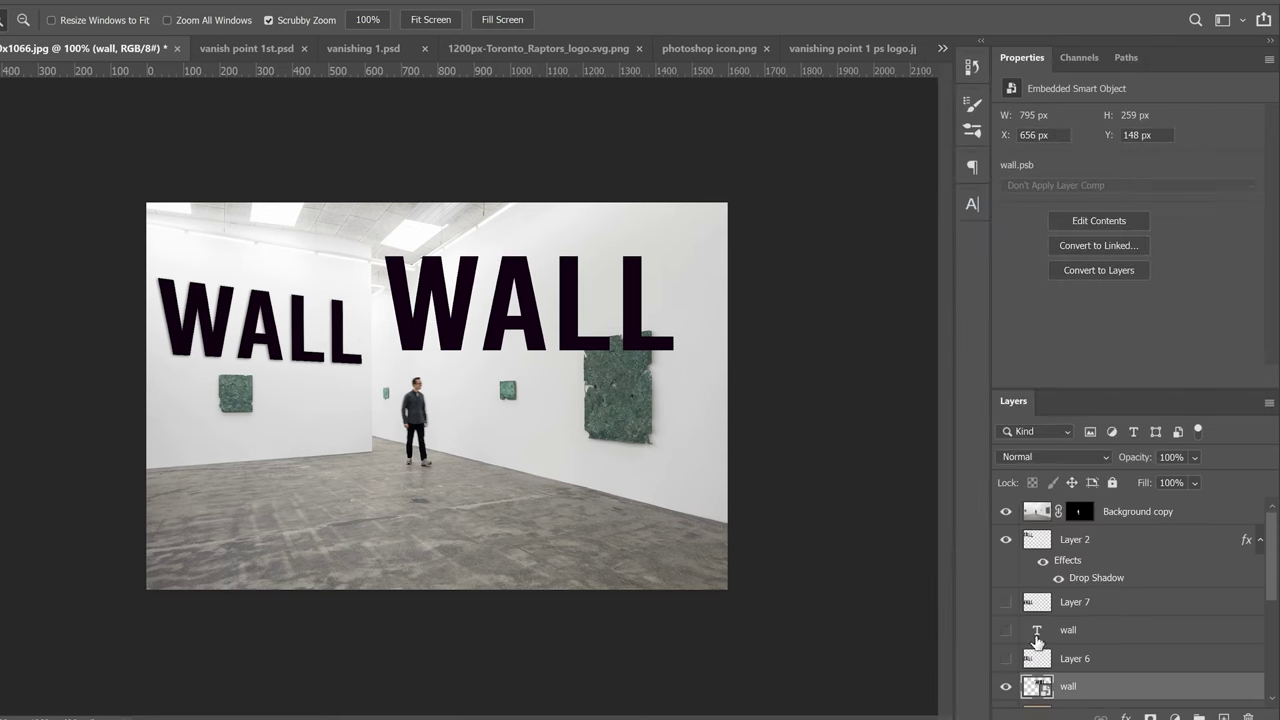
key("ctrl+t")
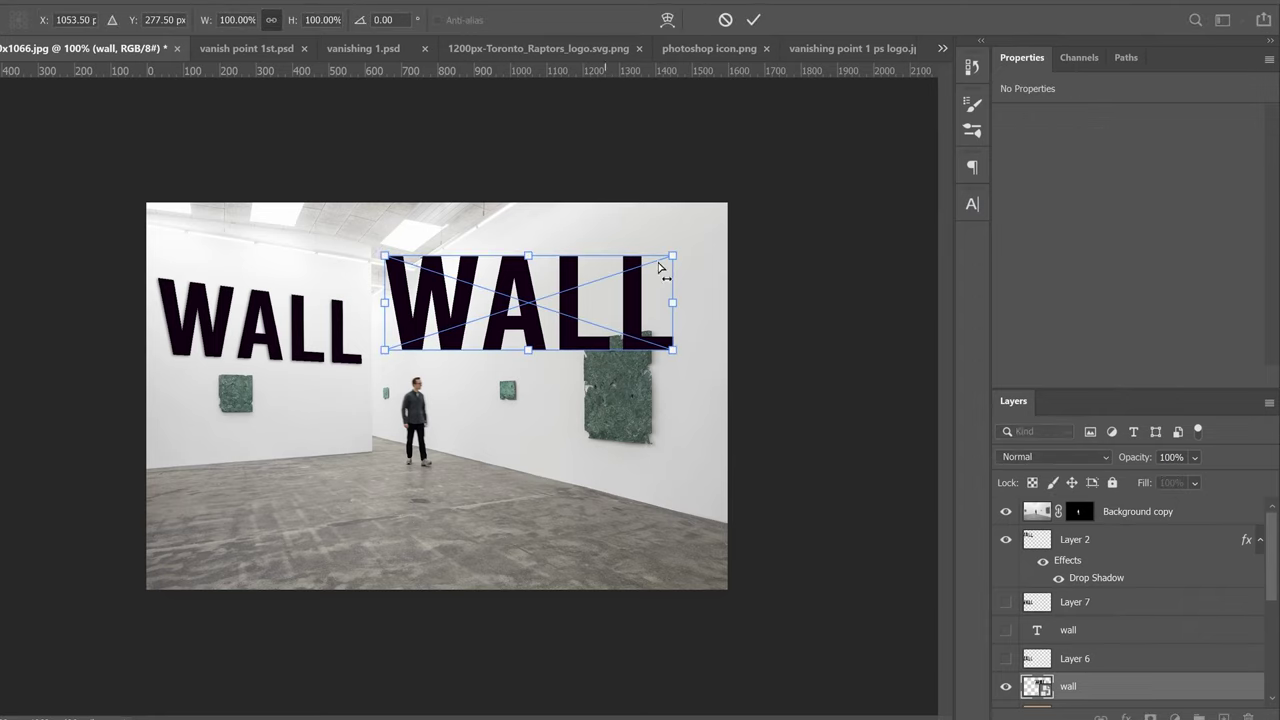
left_click_drag(670, 260, 683, 233)
left_click_drag(672, 349, 693, 396)
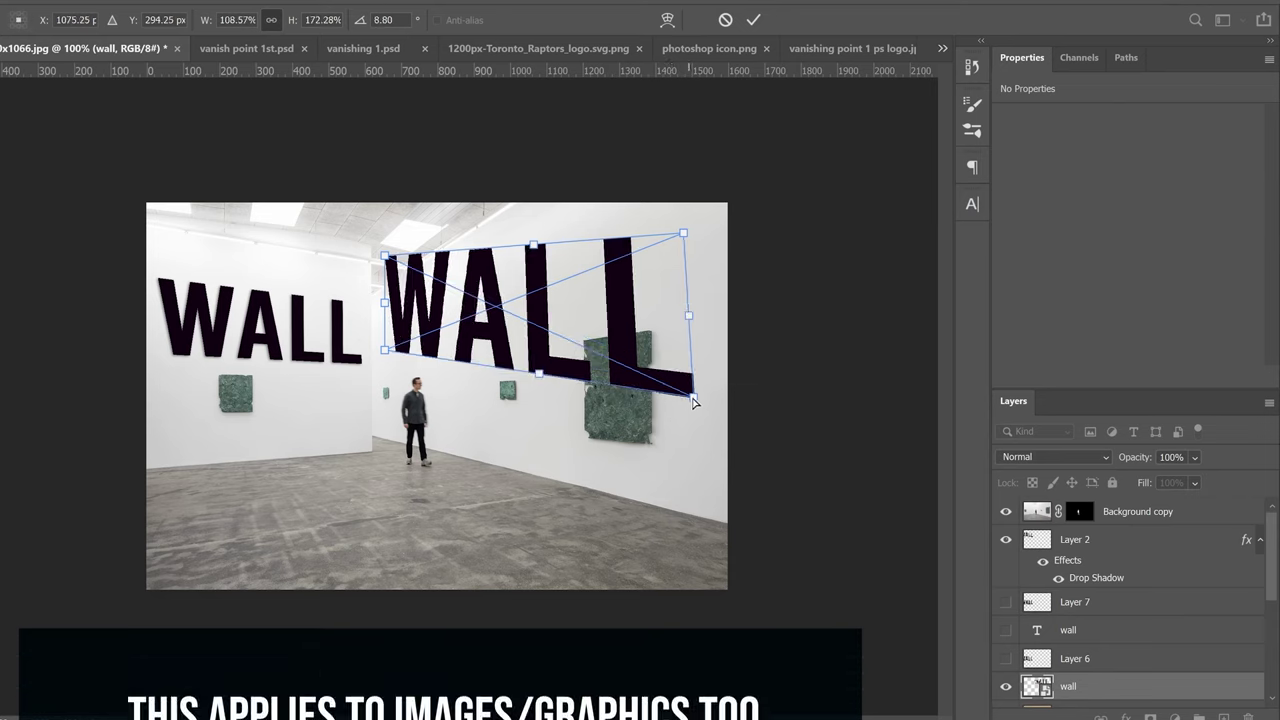
left_click_drag(385, 258, 425, 295)
left_click_drag(386, 351, 423, 389)
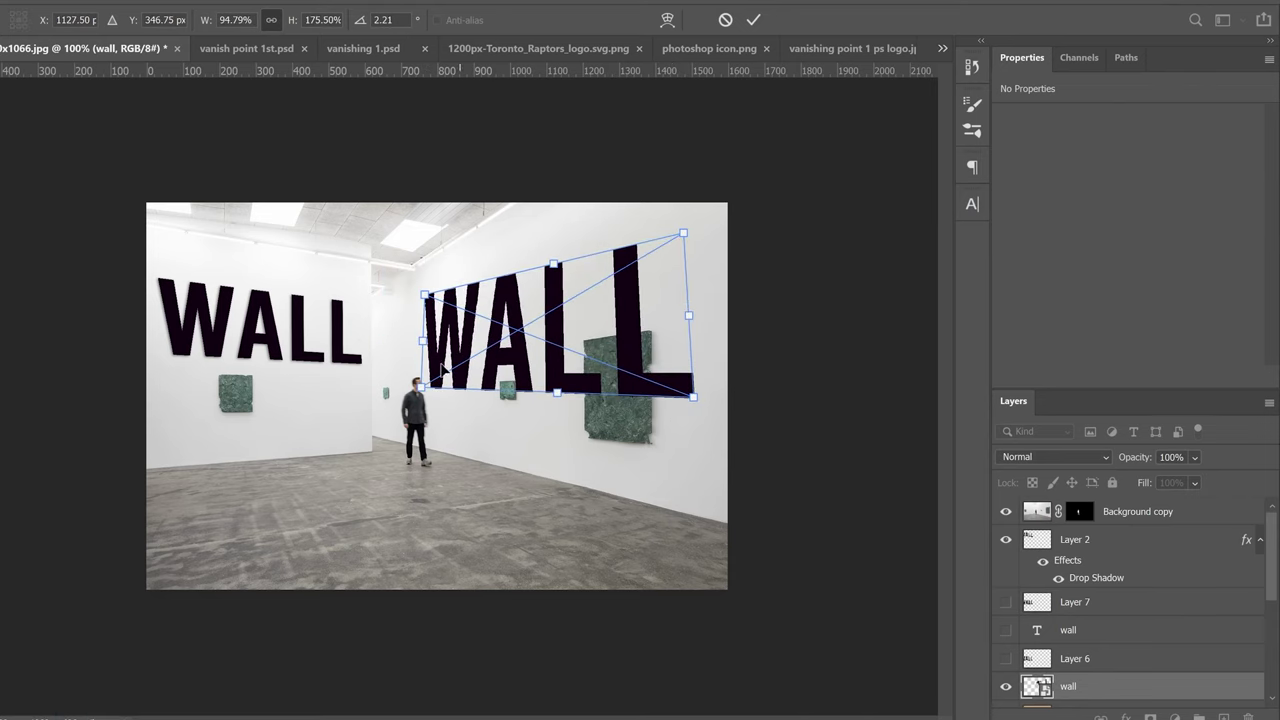
Move the distorted WALL text up on the right wall, refine its corners to follow the wall's perspective, and apply the transform.
left_click_drag(513, 315, 506, 260)
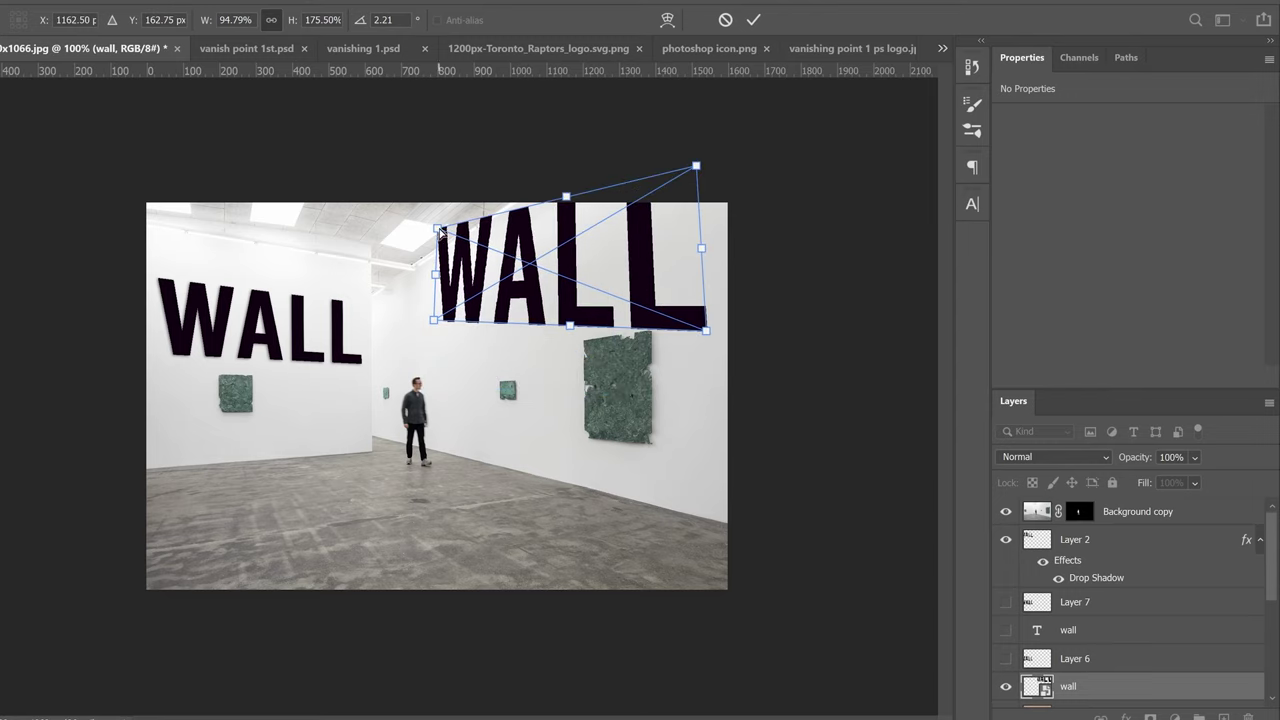
left_click_drag(440, 232, 432, 274)
left_click_drag(695, 167, 710, 164)
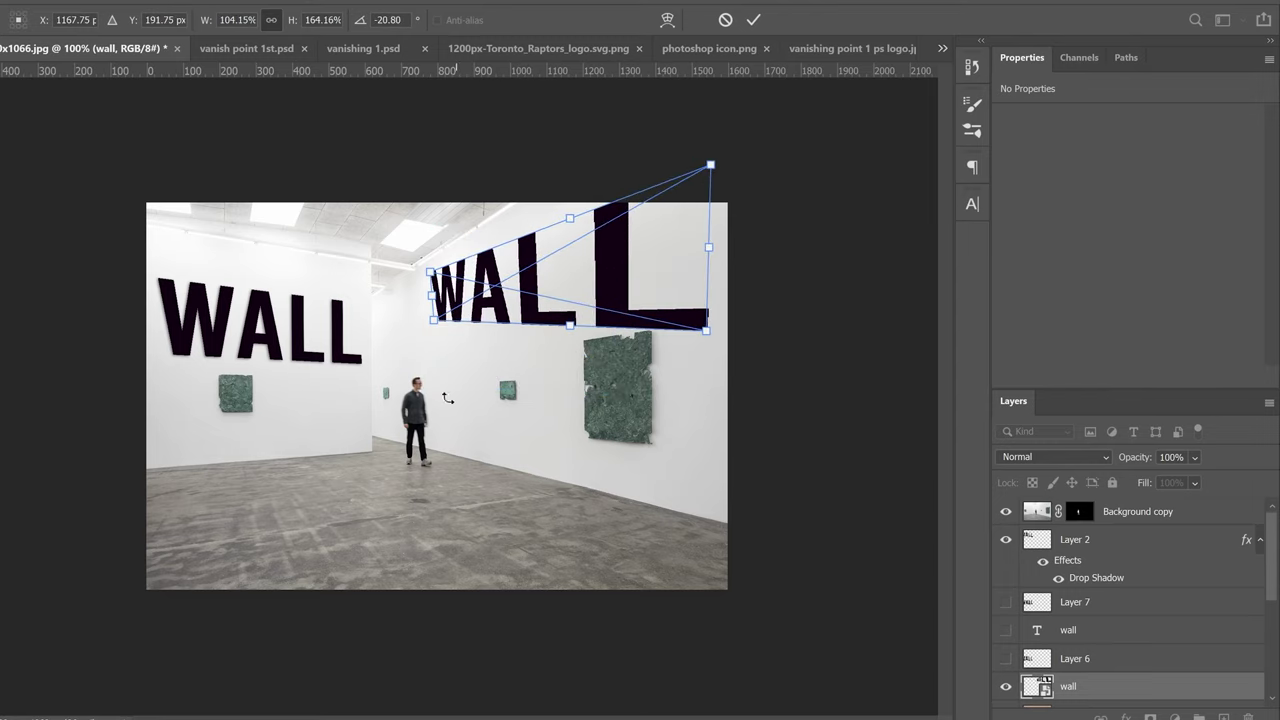
left_click_drag(437, 322, 434, 350)
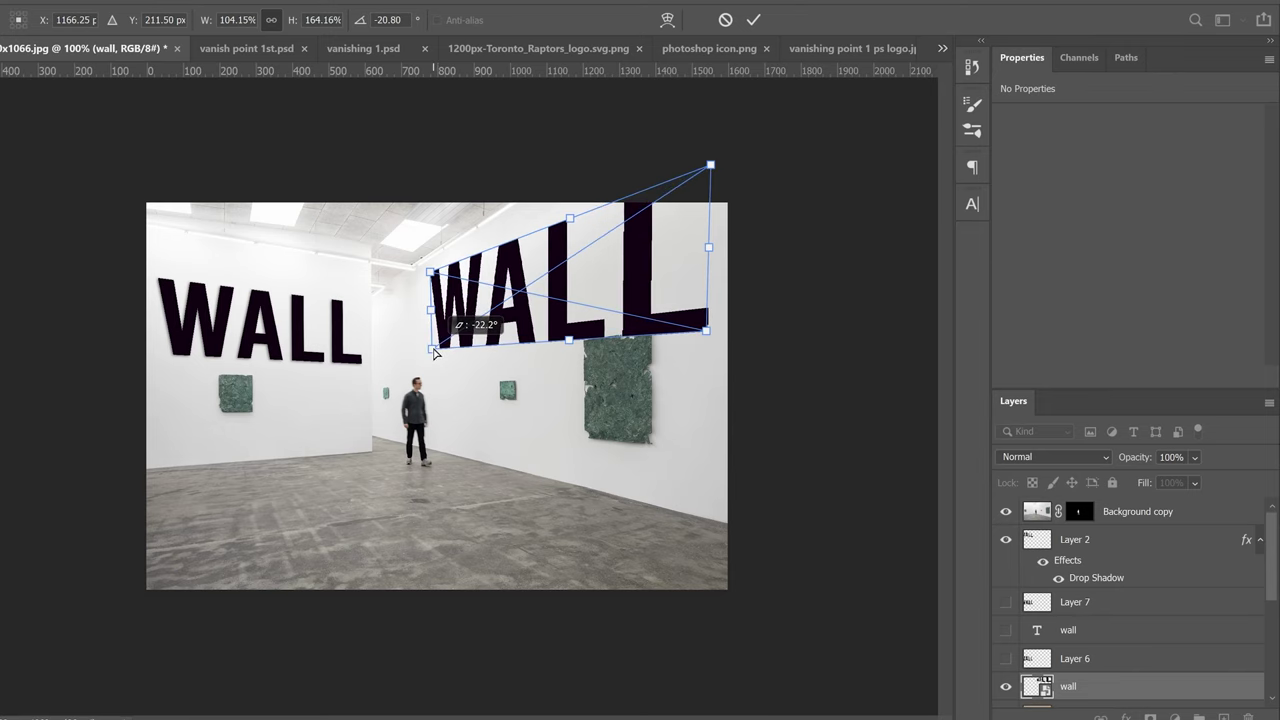
left_click(753, 19)
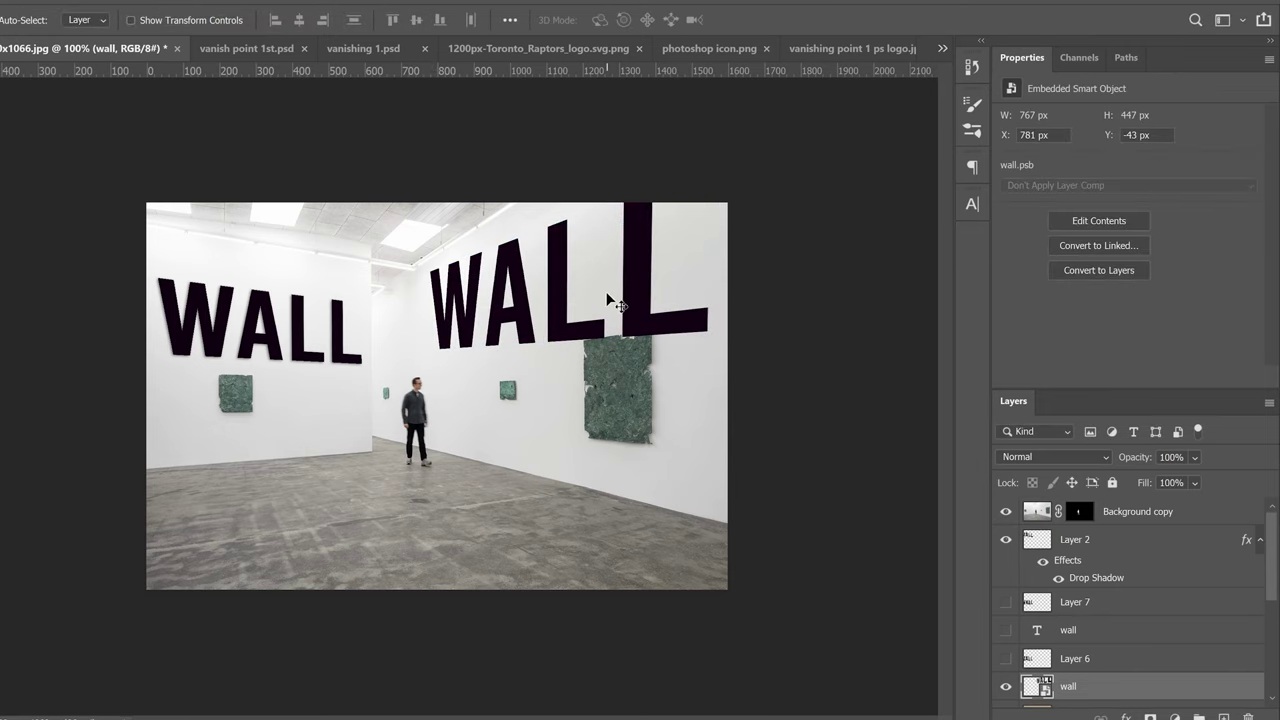
Open the WALL smart object's contents, replace the text with CHANGE, and widen its text box.
double_click(1038, 688)
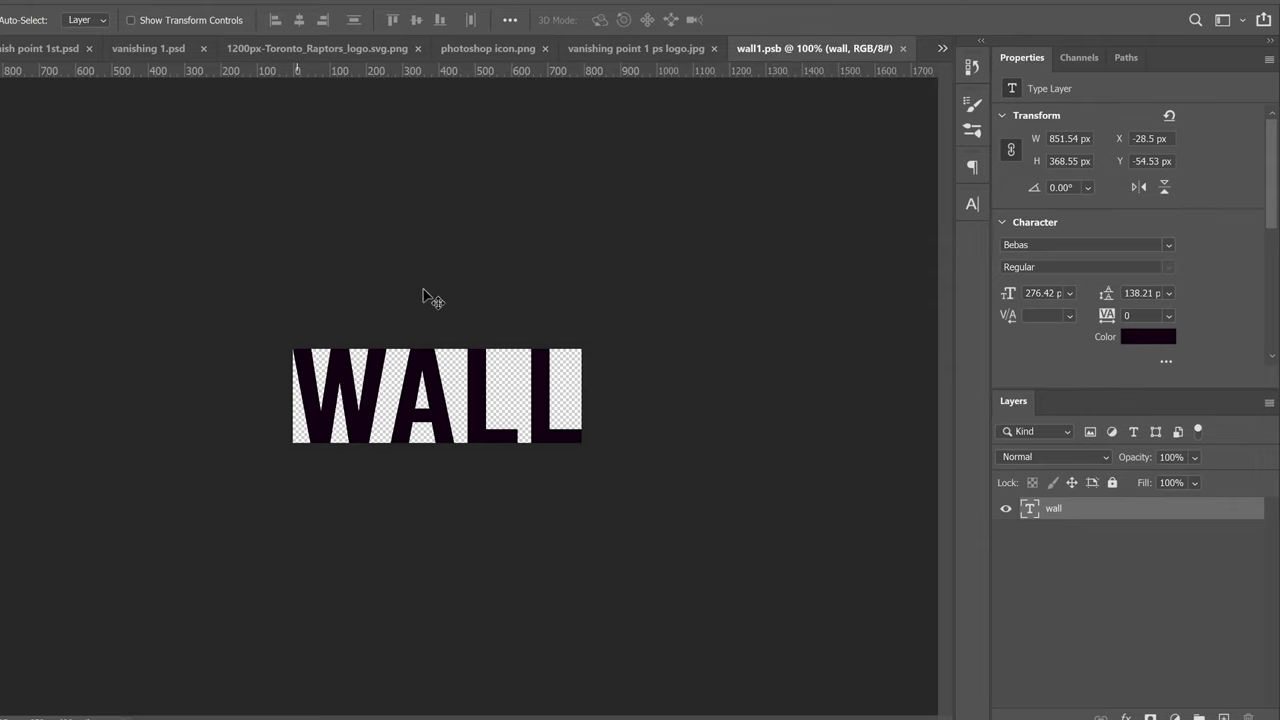
double_click(1030, 510)
type("chan")
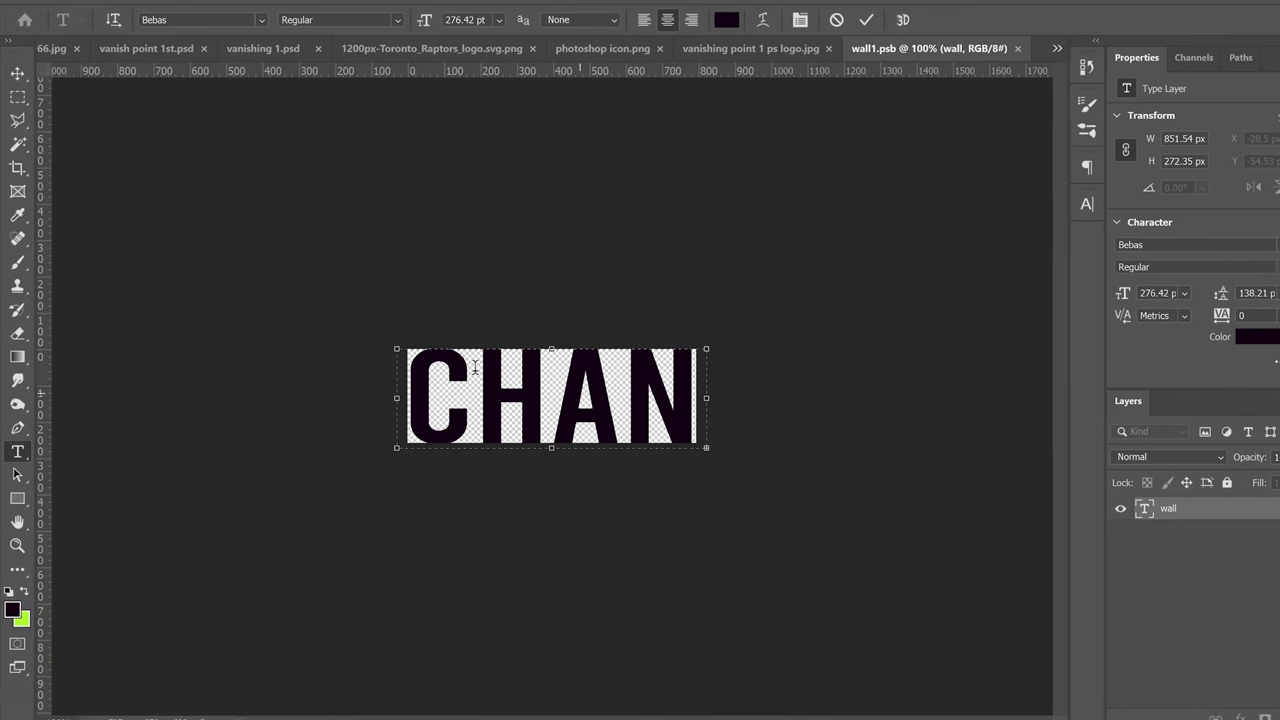
left_click_drag(709, 400, 869, 398)
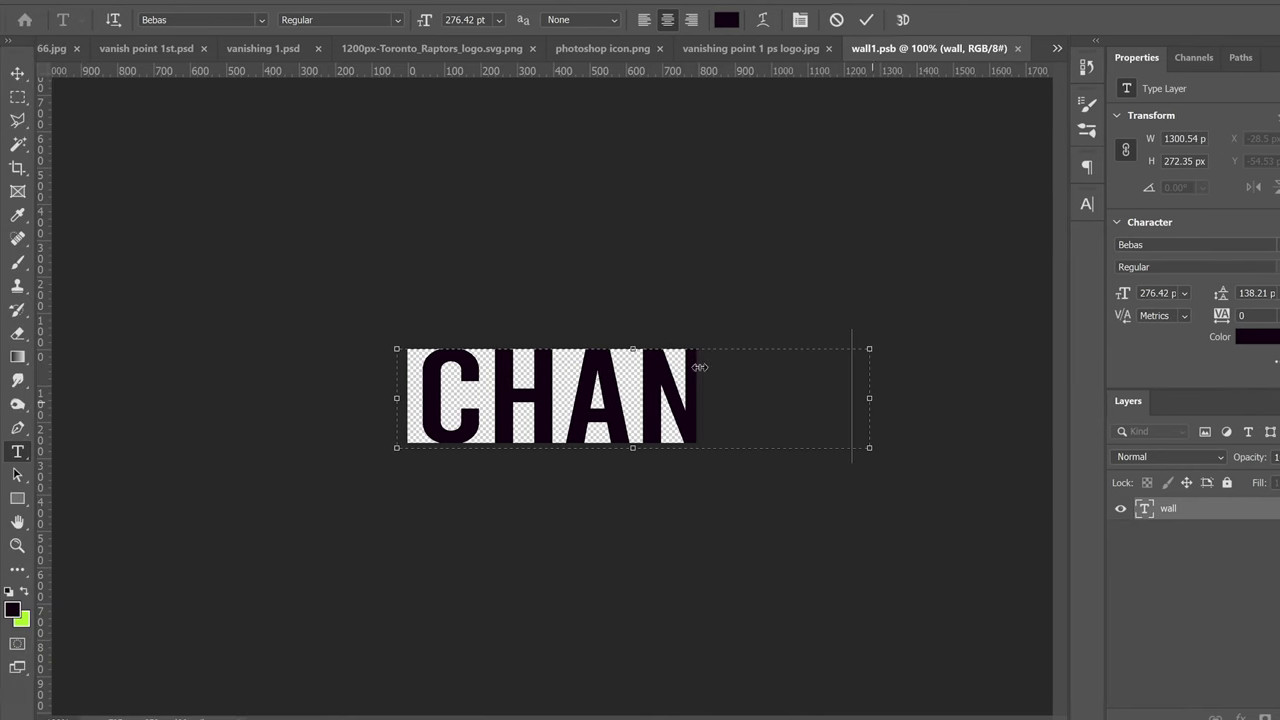
Widen the smart object's canvas with the Crop tool to fit the whole word CHANGE, and save and close it to update the gallery photo.
left_click(17, 168)
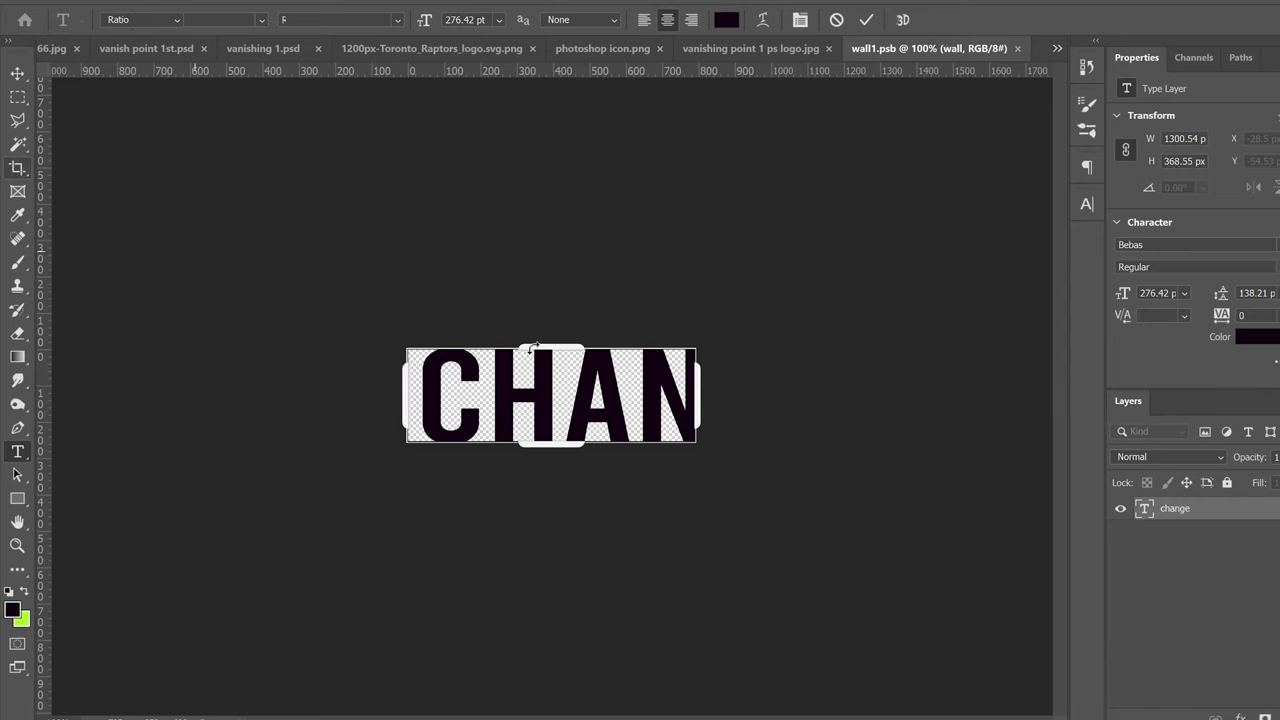
left_click_drag(698, 398, 783, 396)
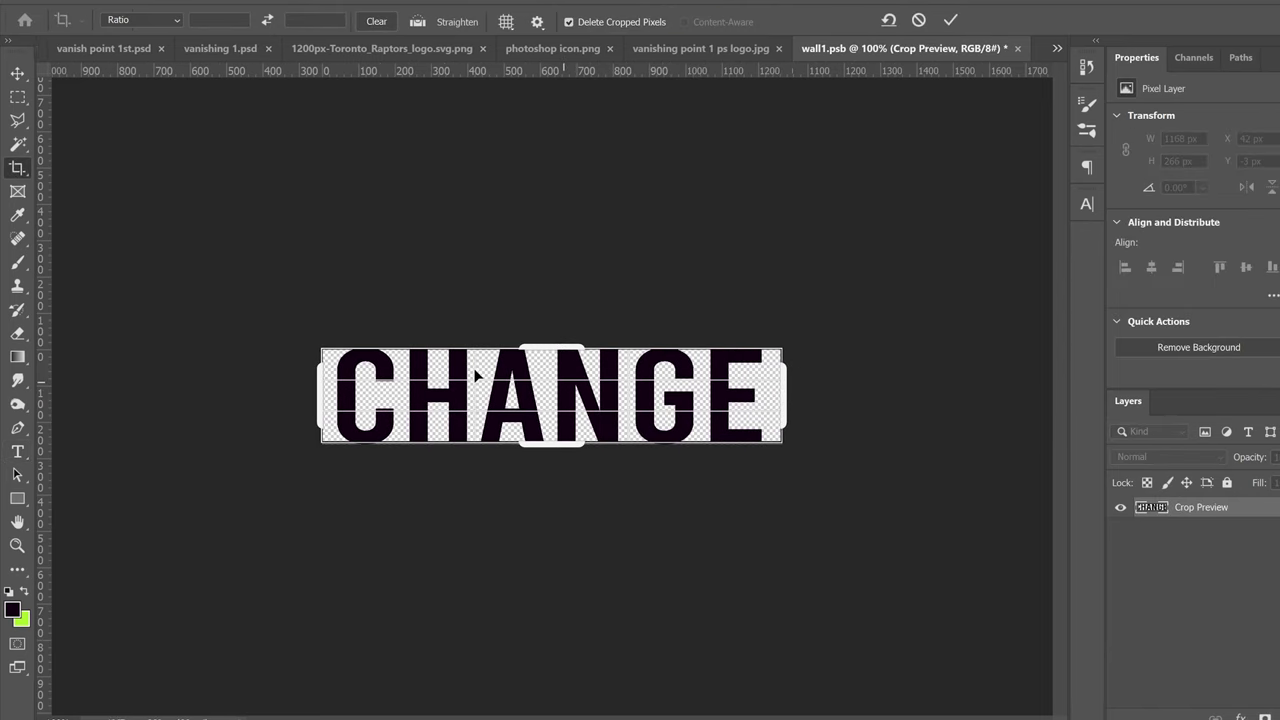
left_click(951, 20)
left_click(1017, 48)
left_click(700, 297)
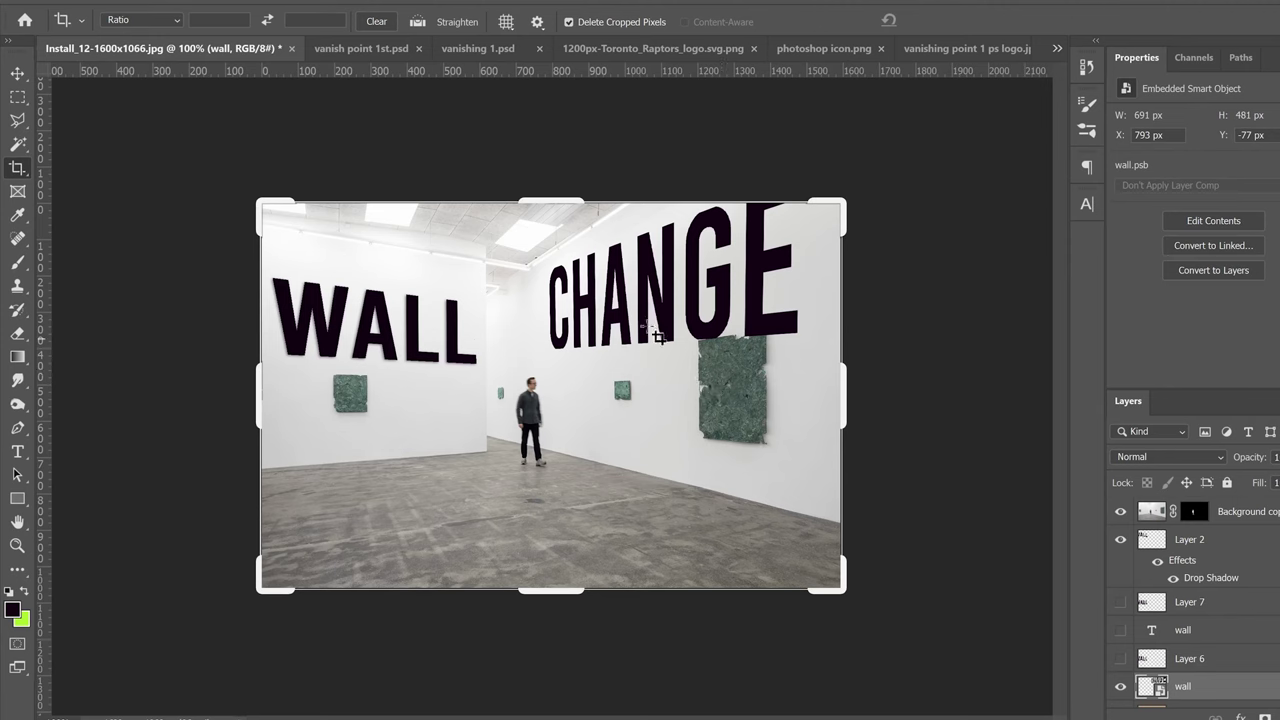
key("v")
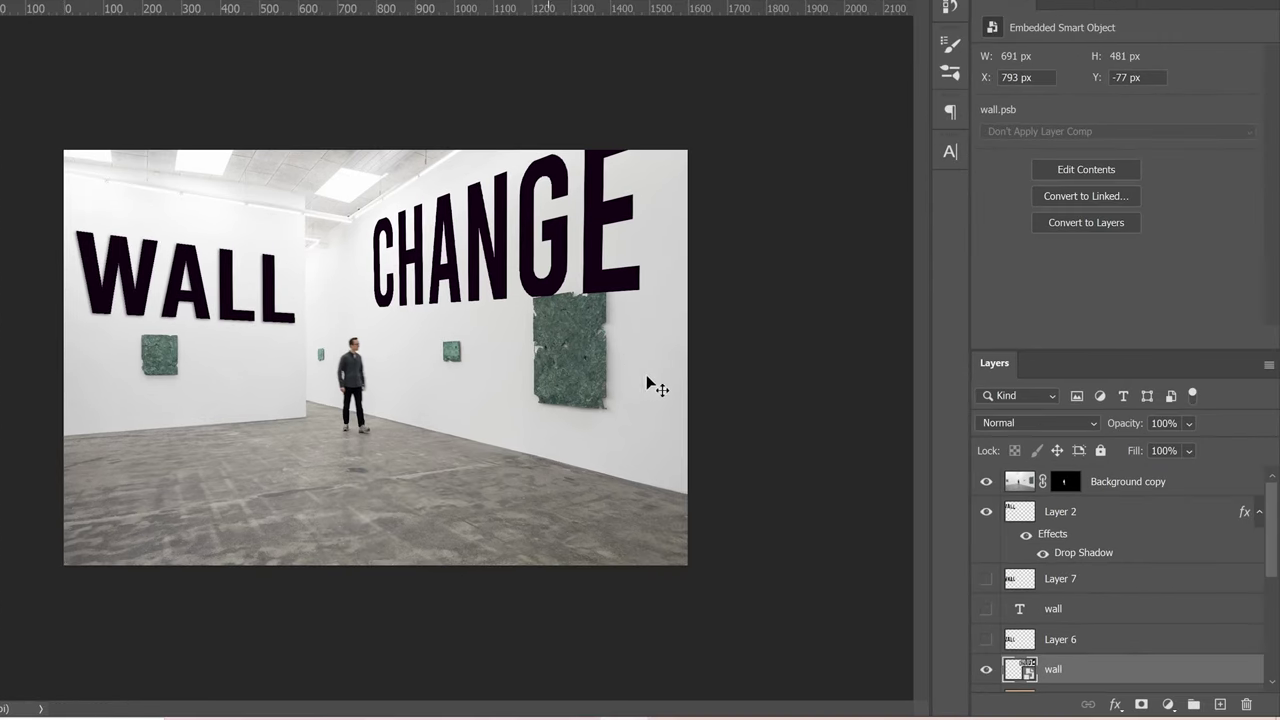
Add a new layer above the CHANGE text and render the Vanishing Point grids of both gallery walls onto it.
scroll(1270, 595, "down", 1)
left_click(1219, 704)
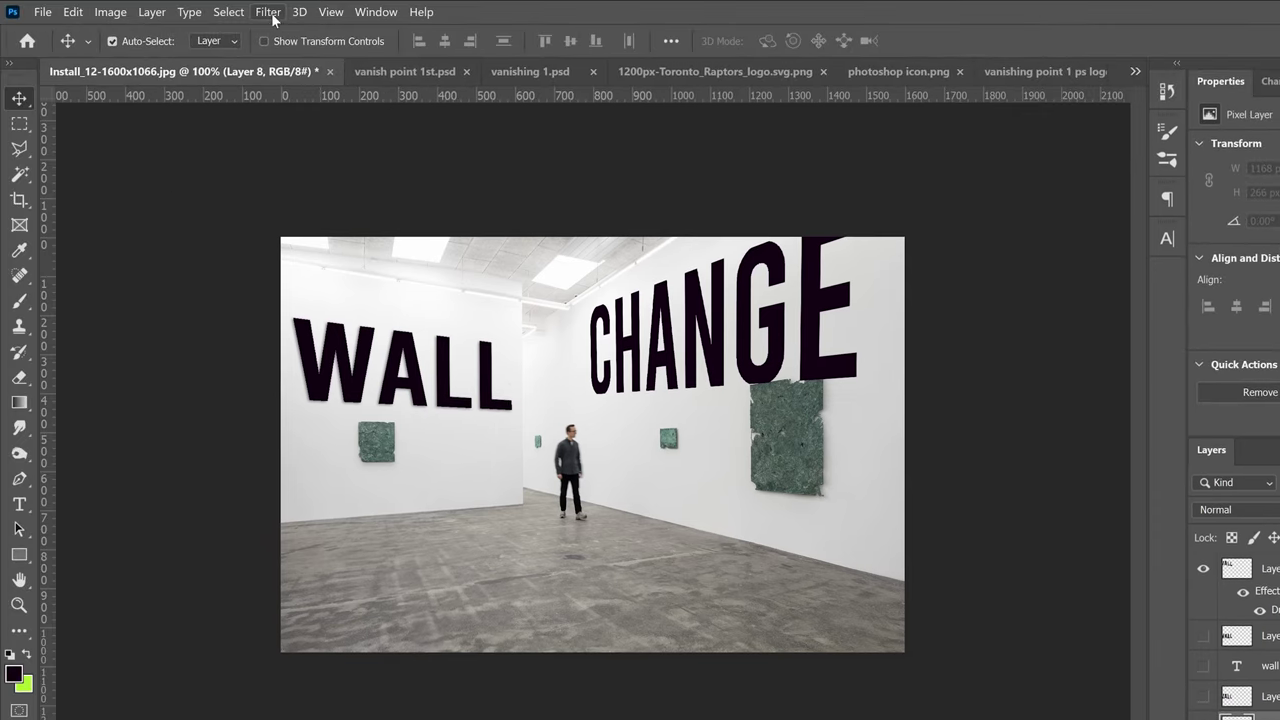
left_click(268, 11)
left_click(295, 166)
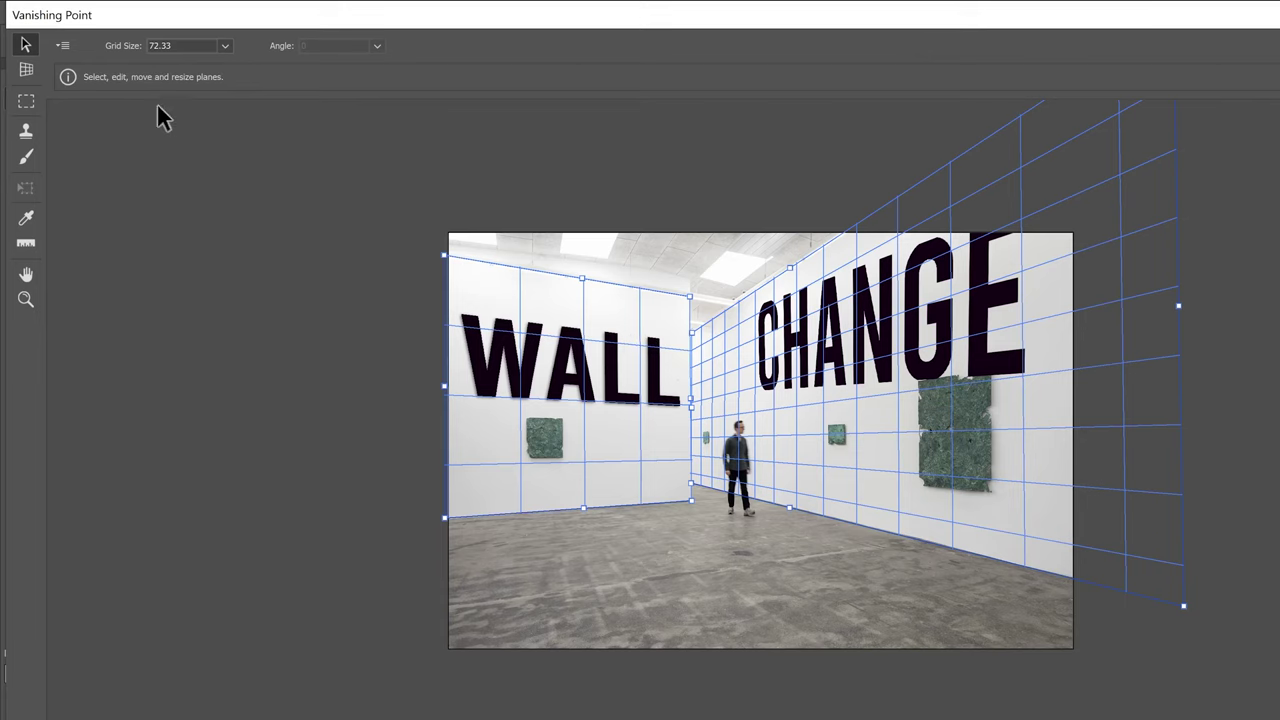
left_click(62, 46)
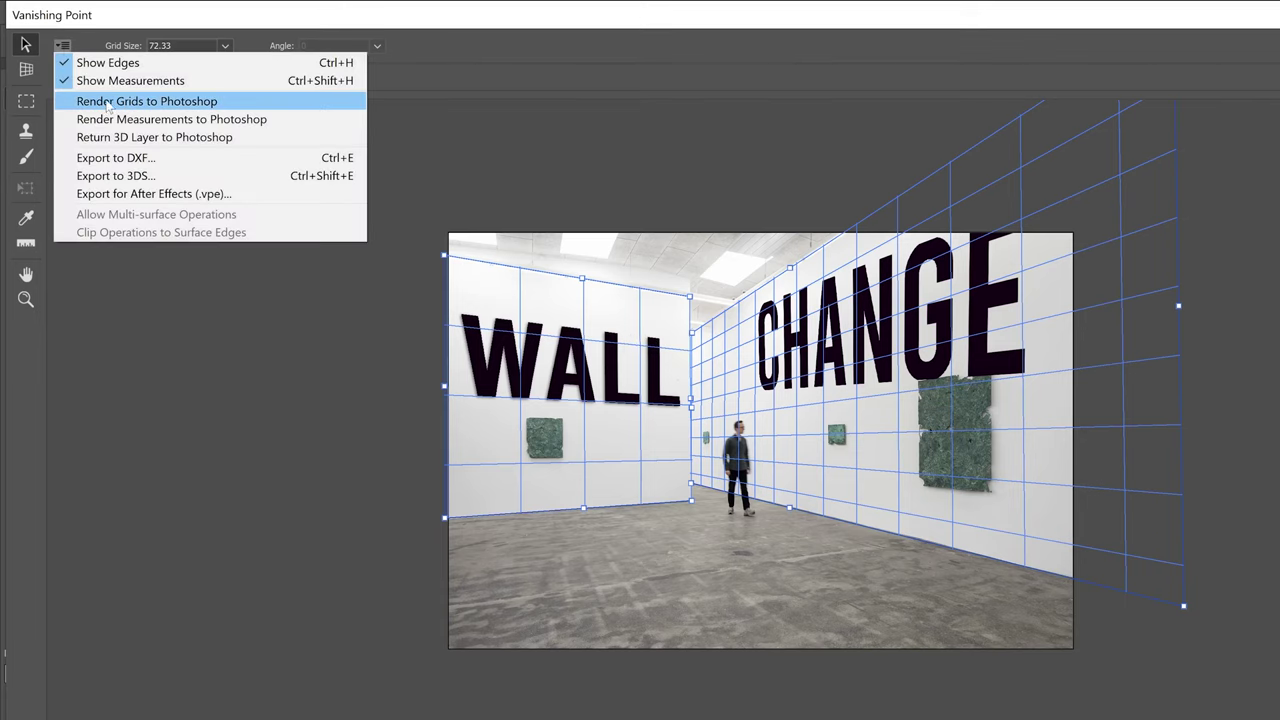
left_click(162, 102)
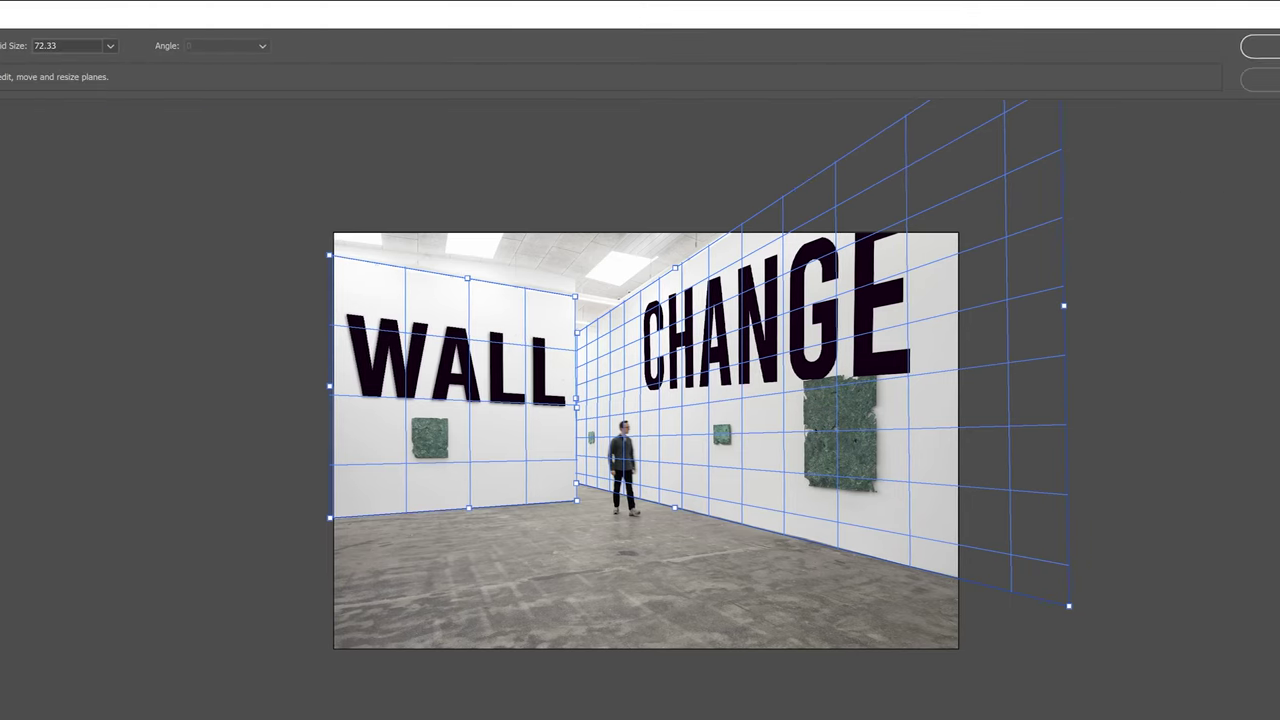
left_click(1208, 45)
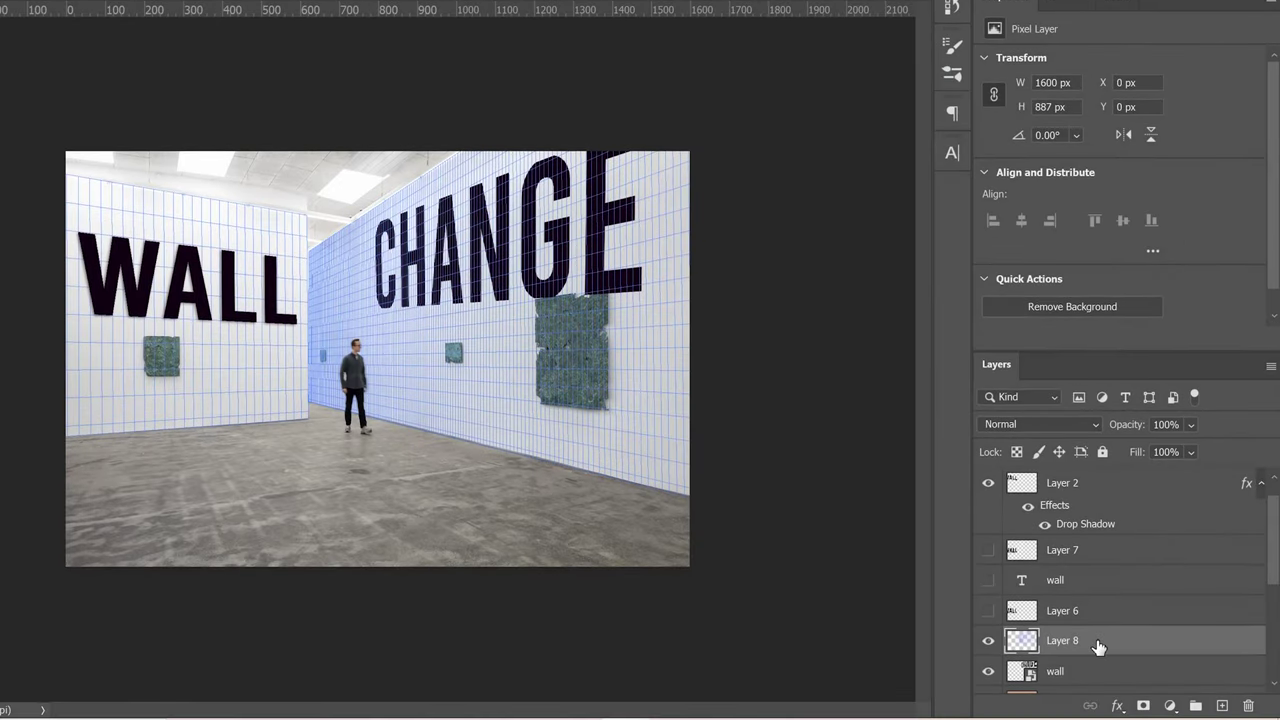
Distort the near-corner end of the CHANGE smart object to follow the rendered grid, apply the transform, and hide the grid layer.
left_click(1026, 672)
key("ctrl+t")
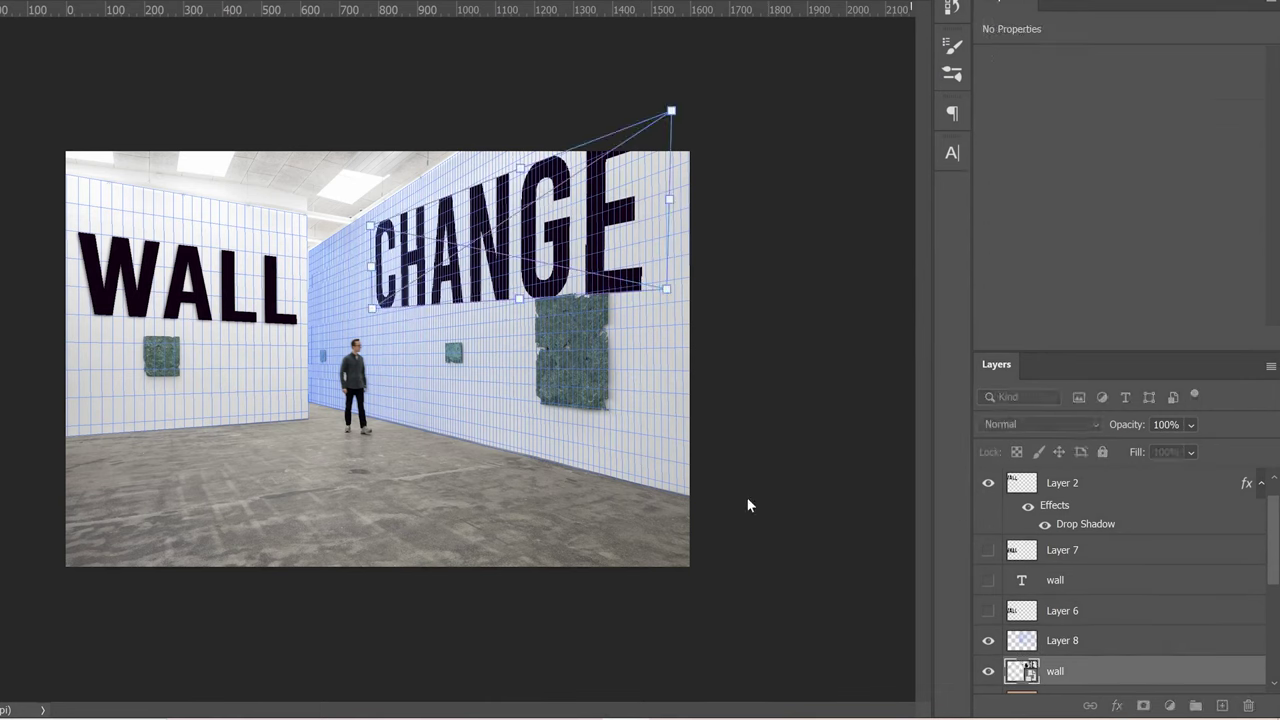
left_click_drag(369, 230, 369, 256)
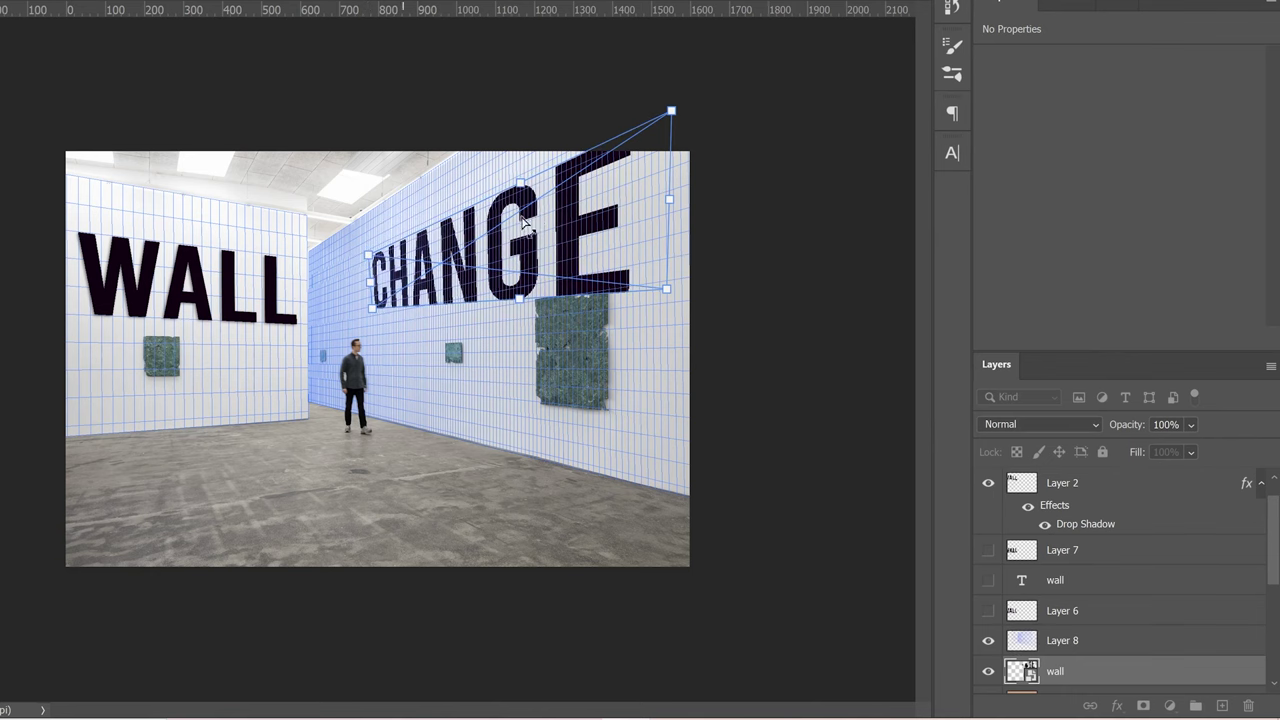
left_click_drag(376, 311, 370, 329)
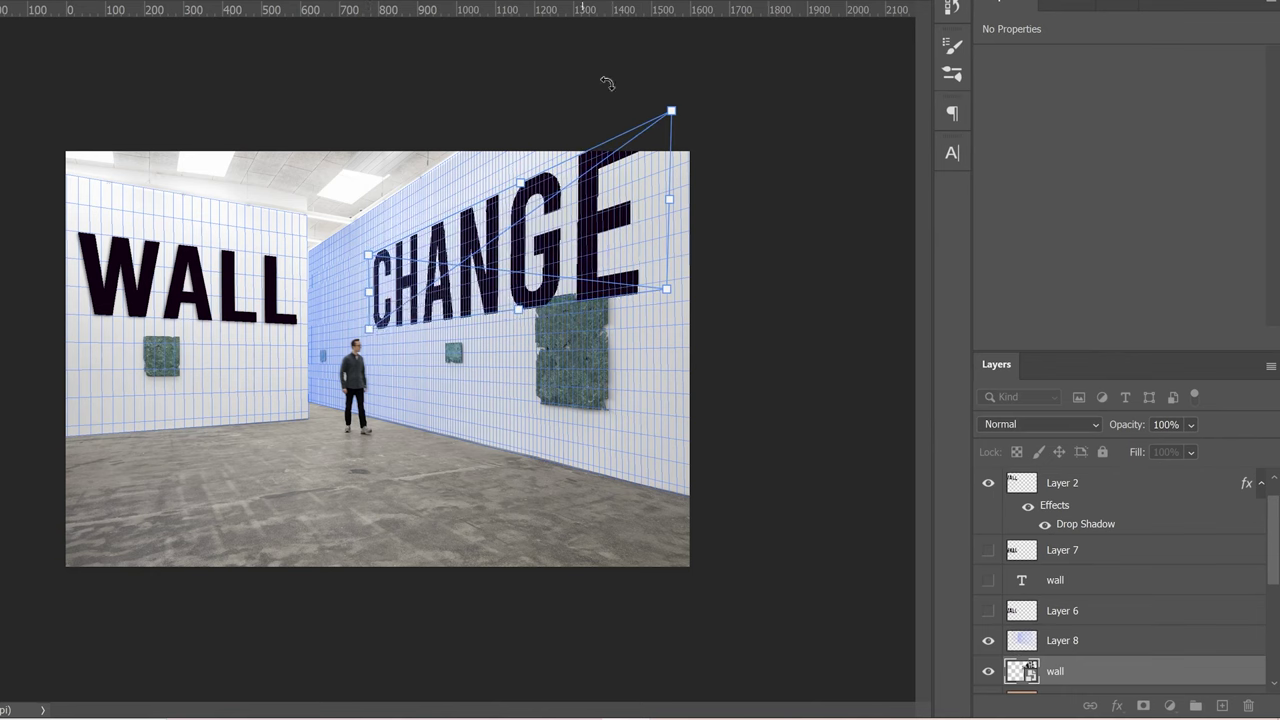
key("Return")
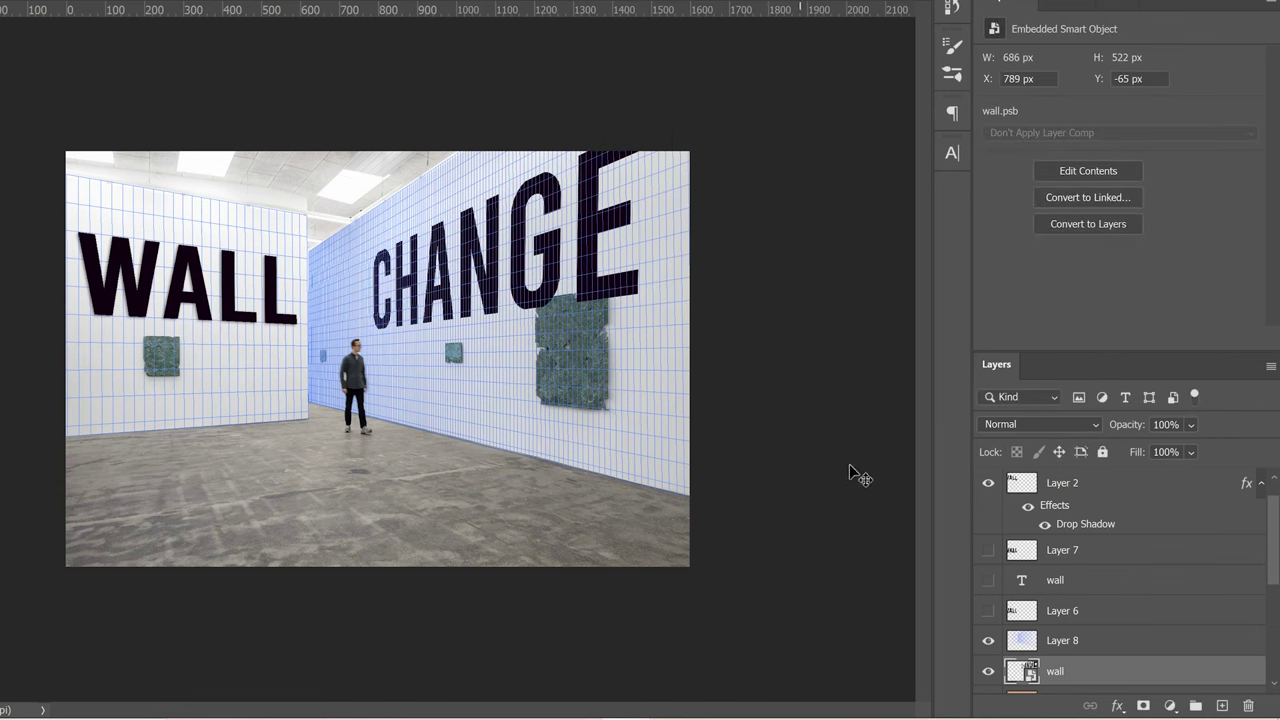
left_click(988, 641)
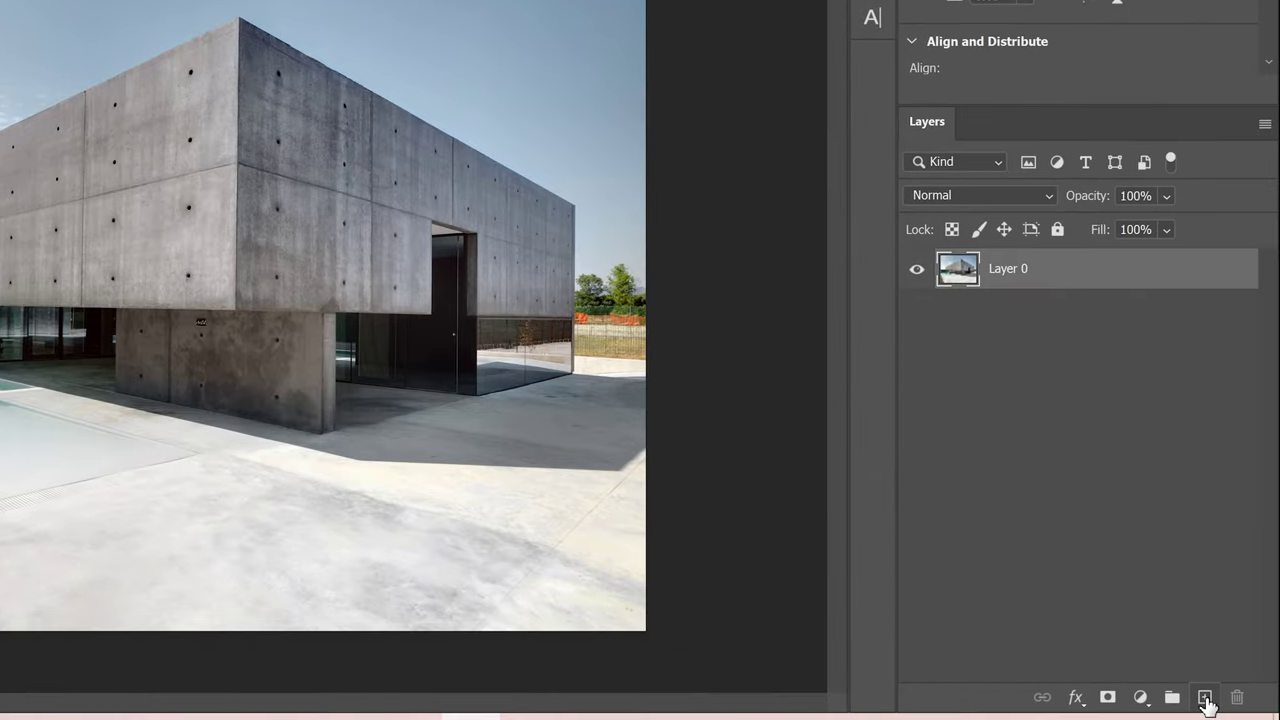
Add a new layer to the concrete building photo and outline one panel of the pool-side facade as a Vanishing Point plane.
left_click(1204, 697)
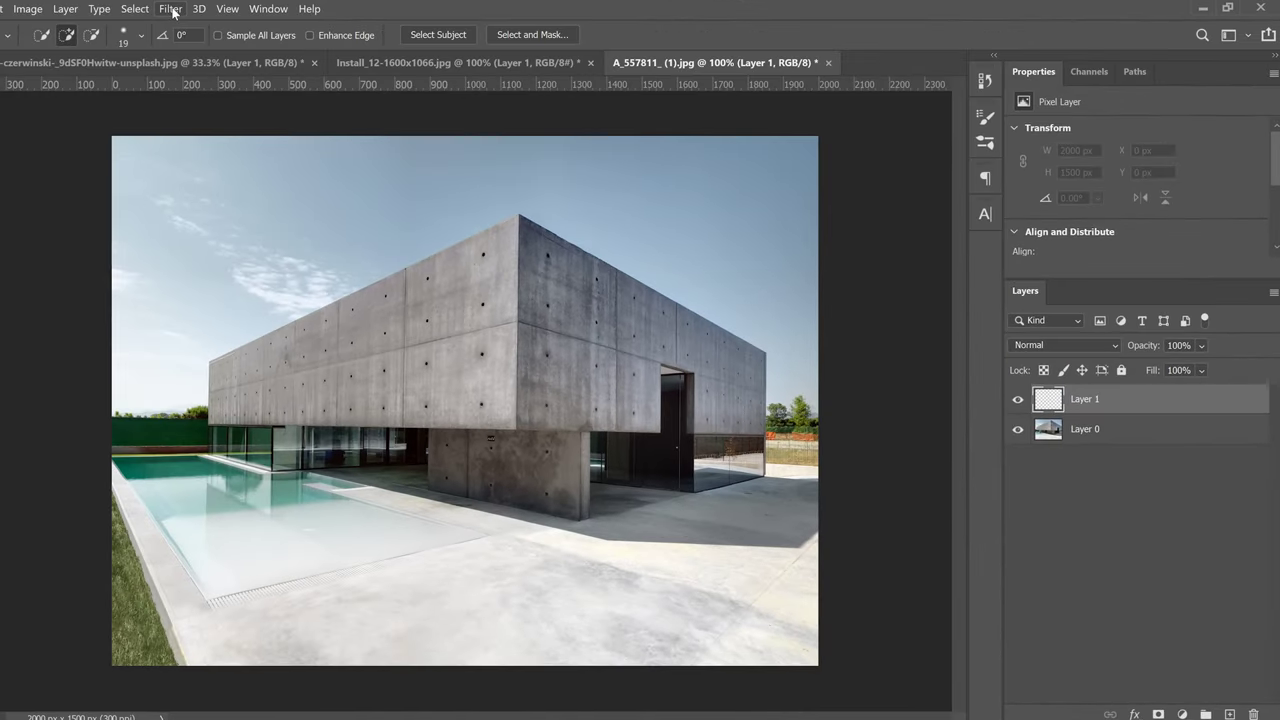
left_click(170, 8)
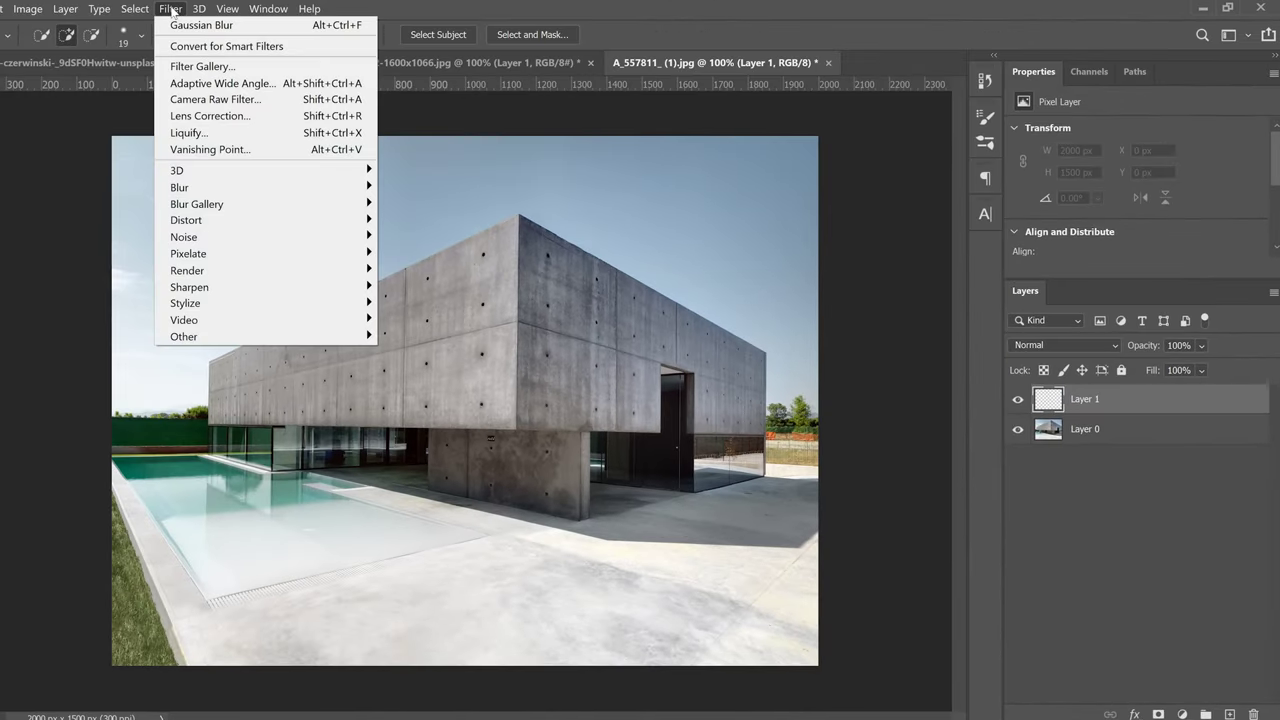
left_click(206, 149)
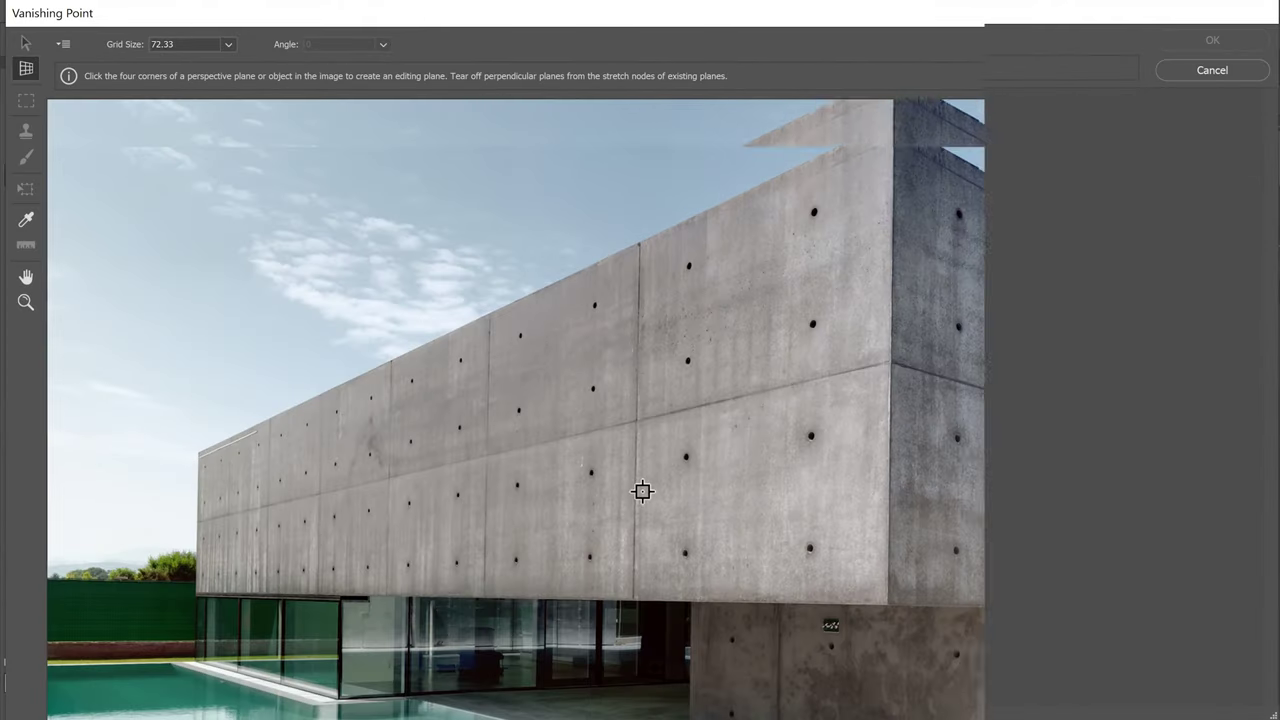
left_click(639, 244)
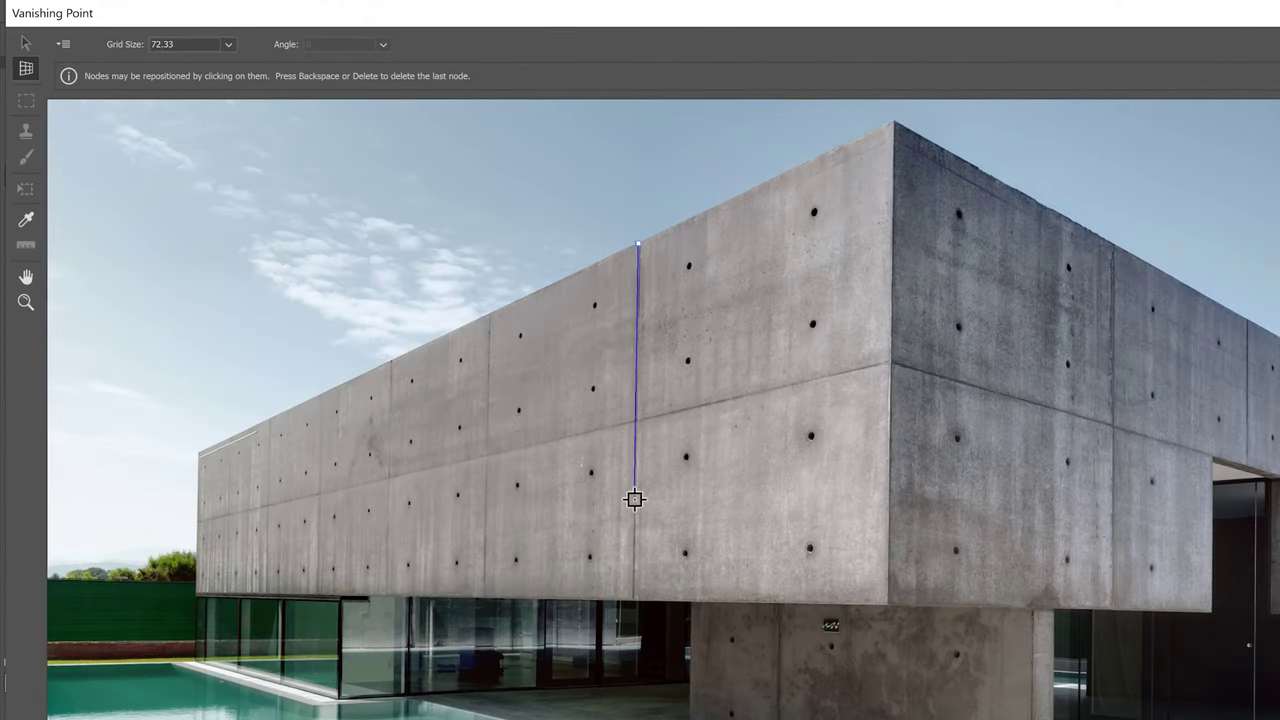
left_click(634, 599)
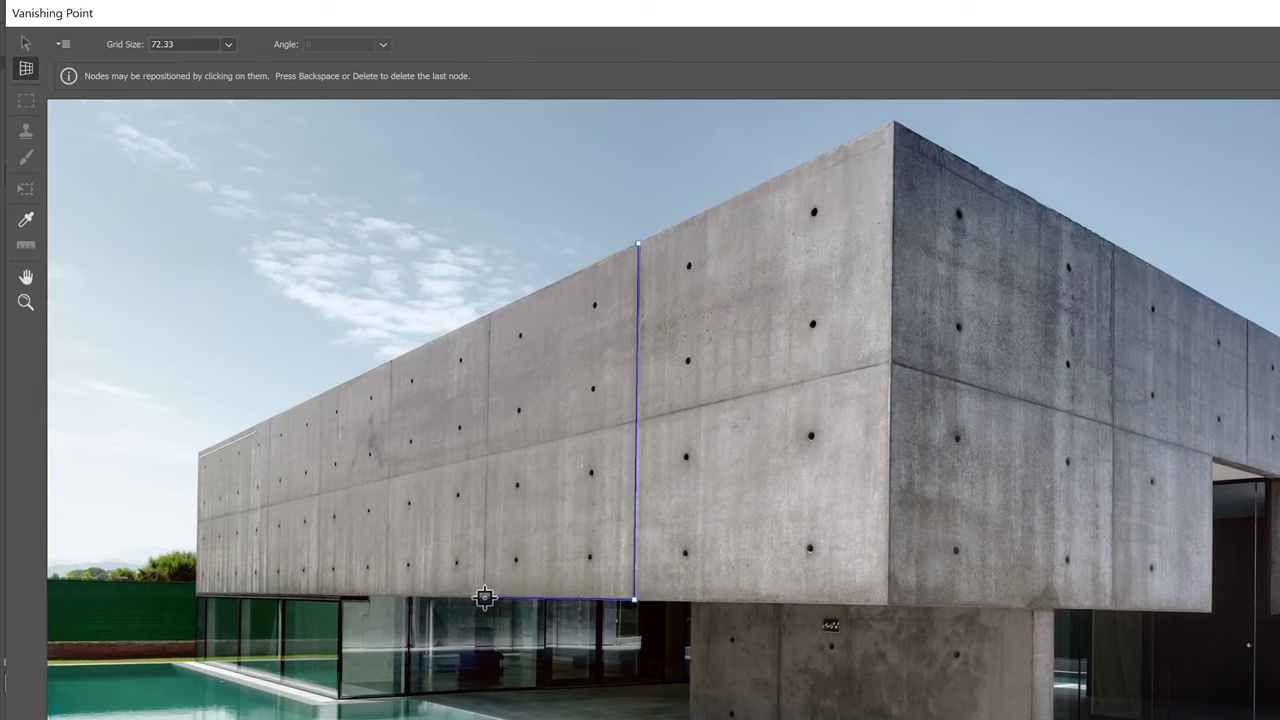
left_click(484, 598)
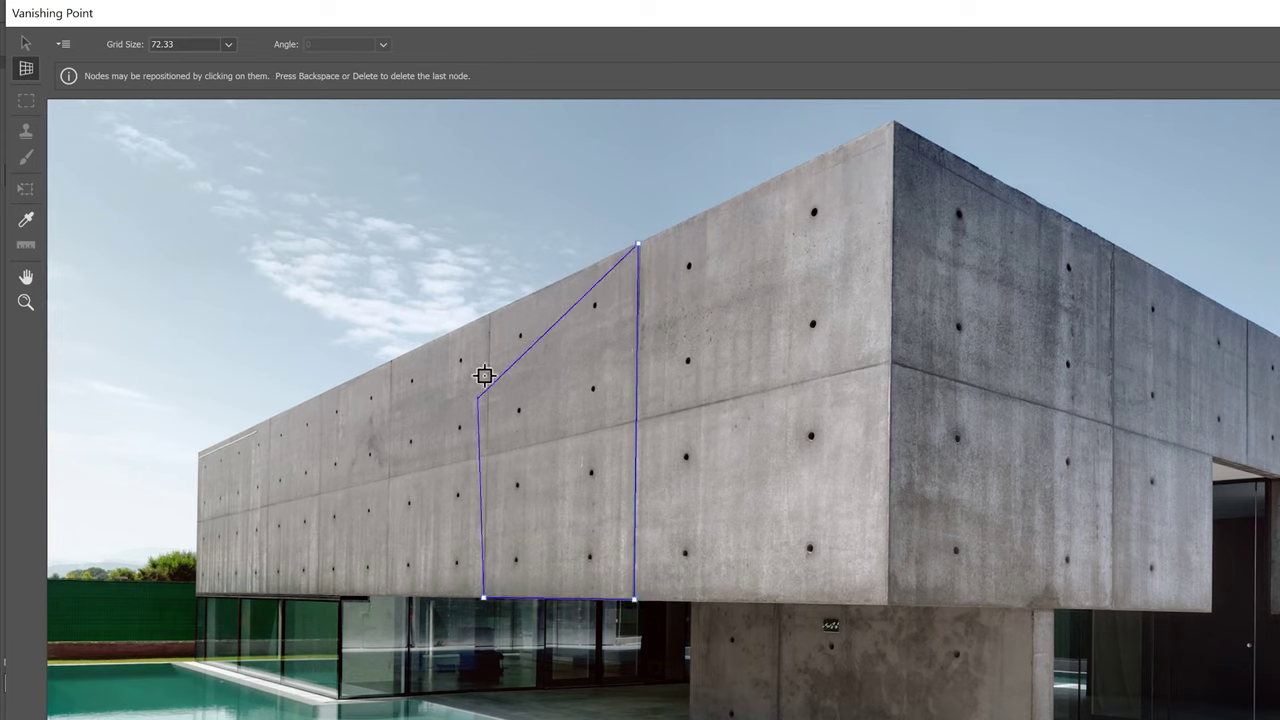
left_click(491, 314)
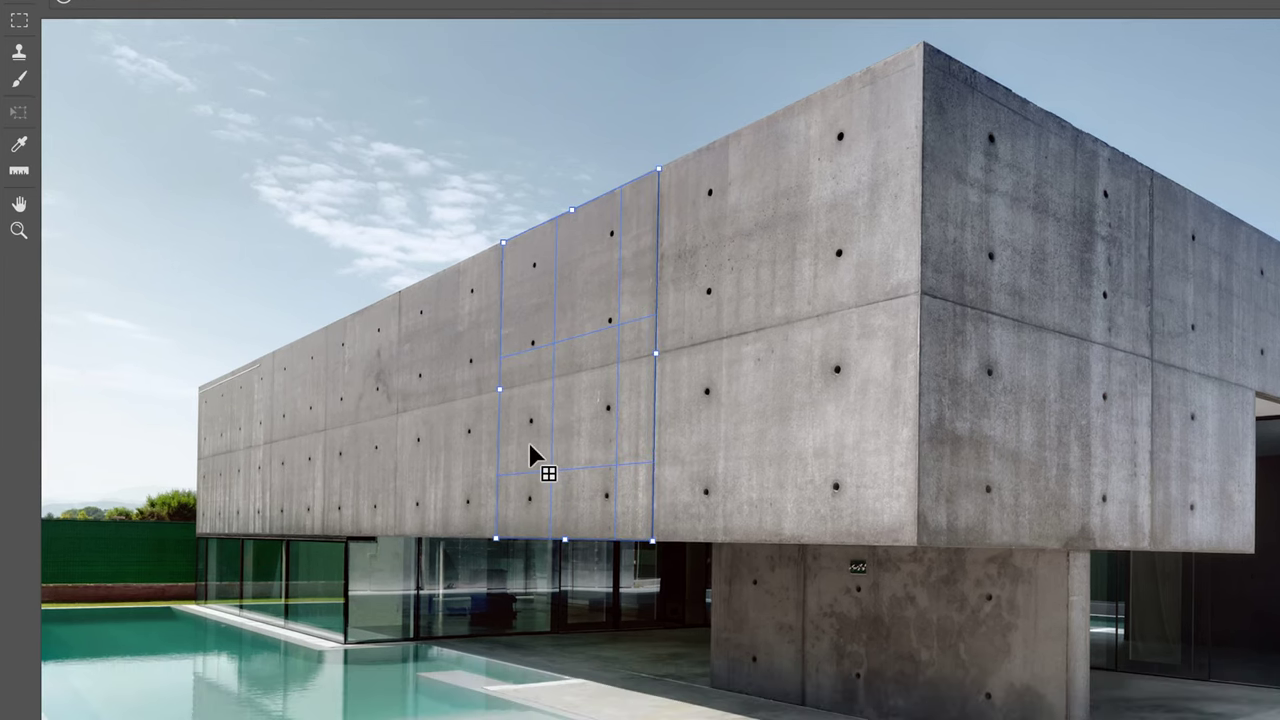
Extend the plane across the whole pool-side facade, from the building's front corner to its far end, and align its lower corner.
left_click_drag(655, 355, 922, 268)
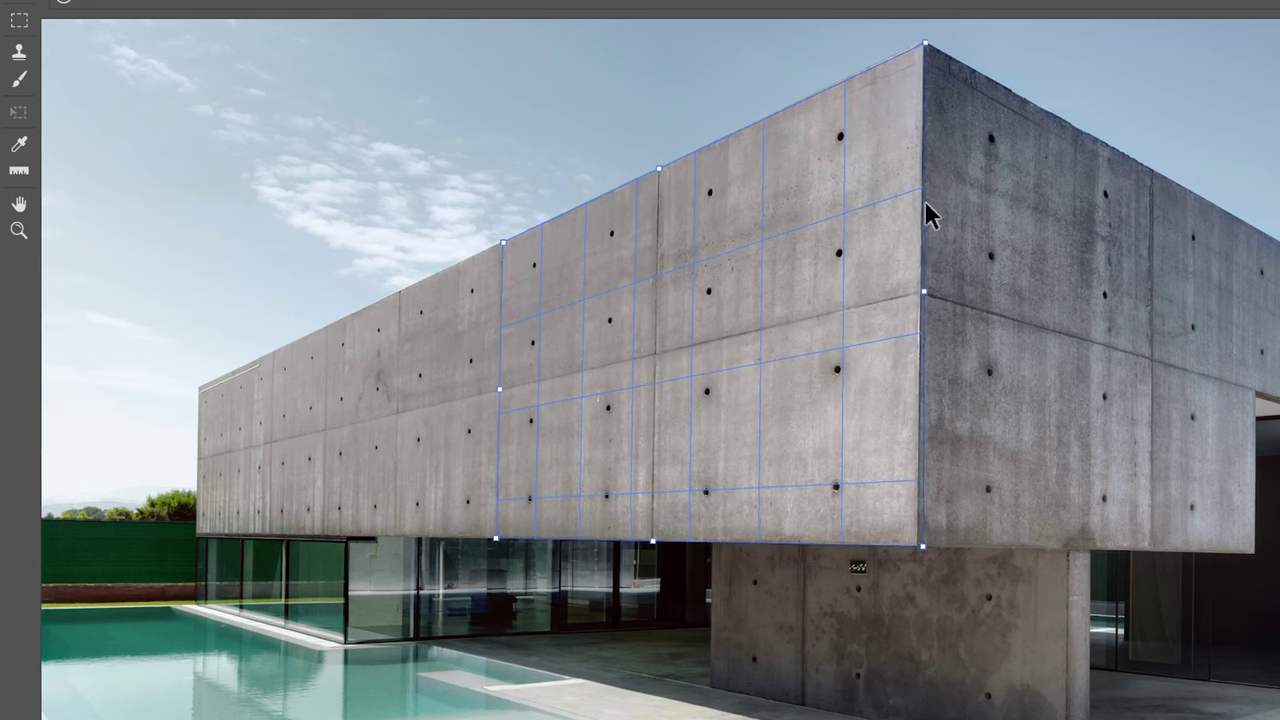
left_click_drag(923, 549, 919, 547)
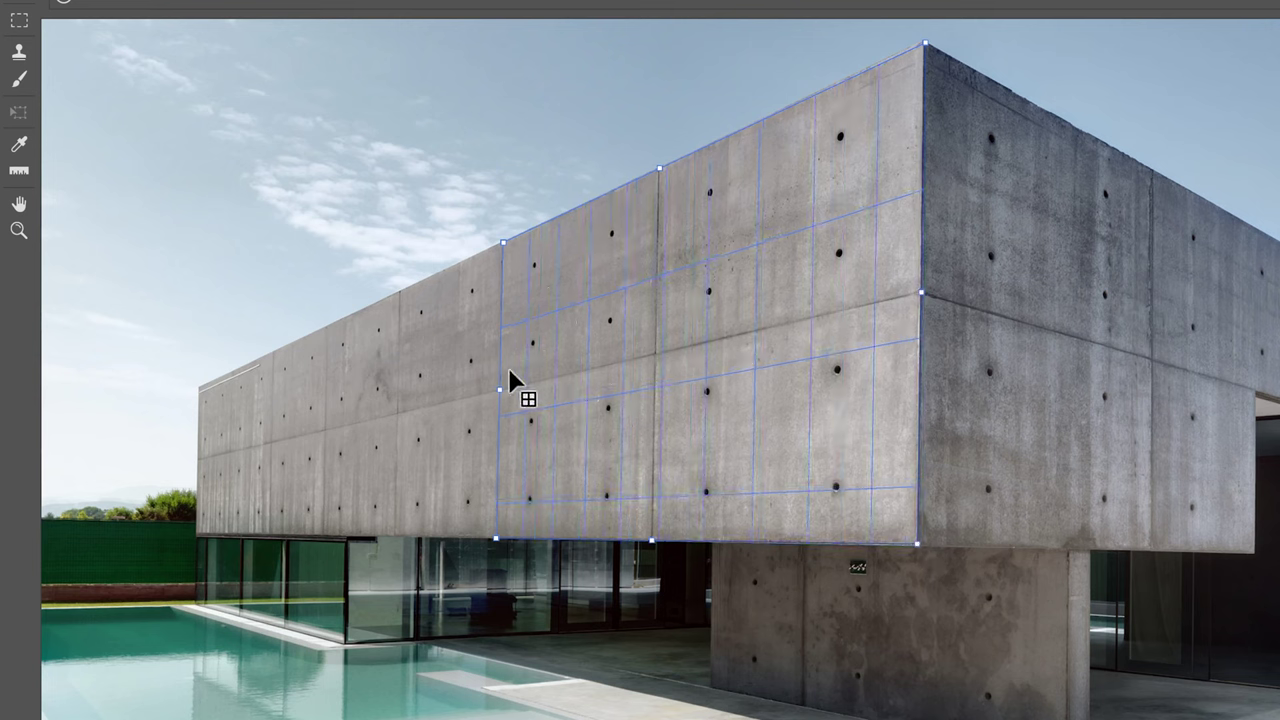
left_click_drag(502, 392, 198, 441)
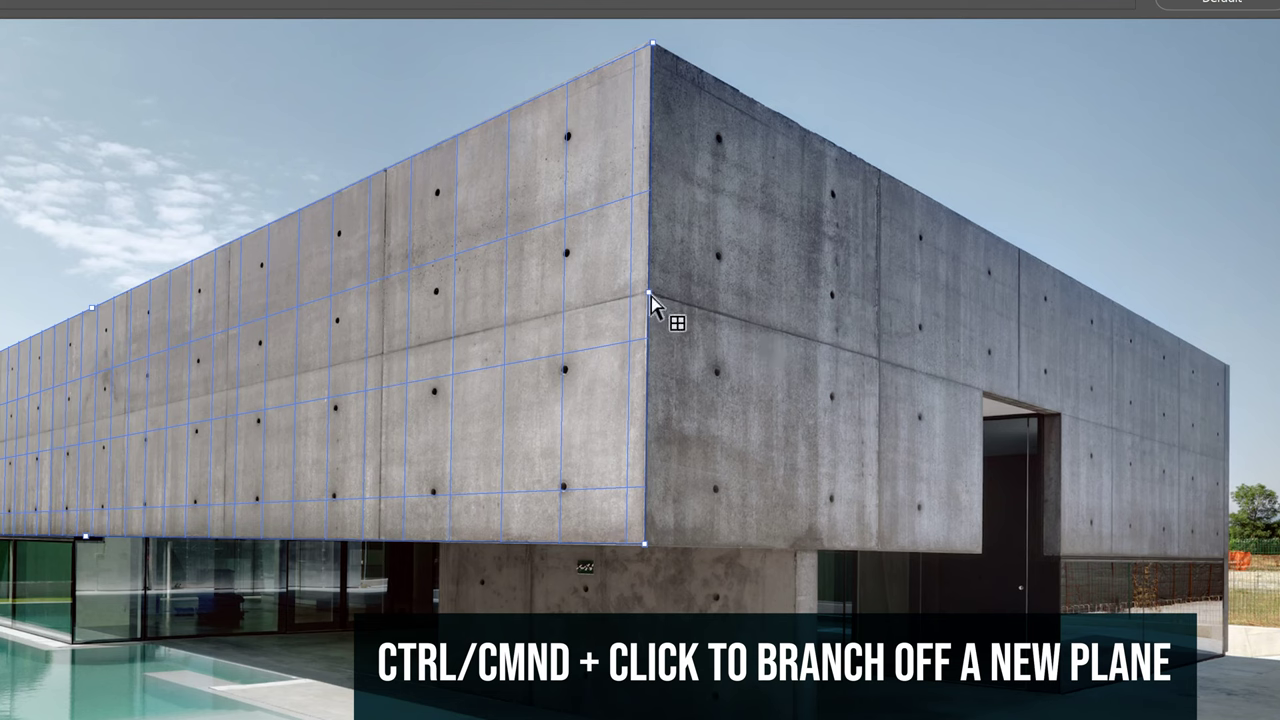
Branch a second plane around the building's front corner over the entrance facade, and rotate it to match that wall's roofline.
left_click_drag(710, 299, 1230, 393)
left_click_drag(1232, 403, 1229, 402)
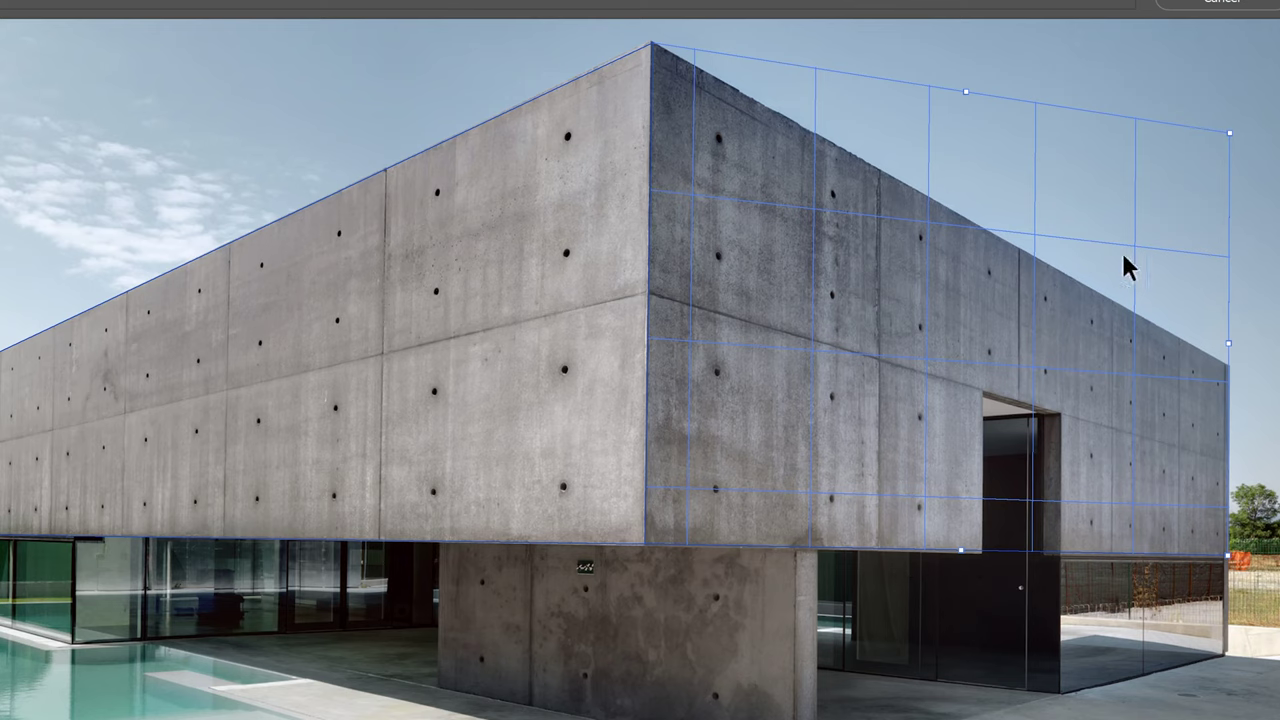
left_click_drag(1231, 172, 1232, 370)
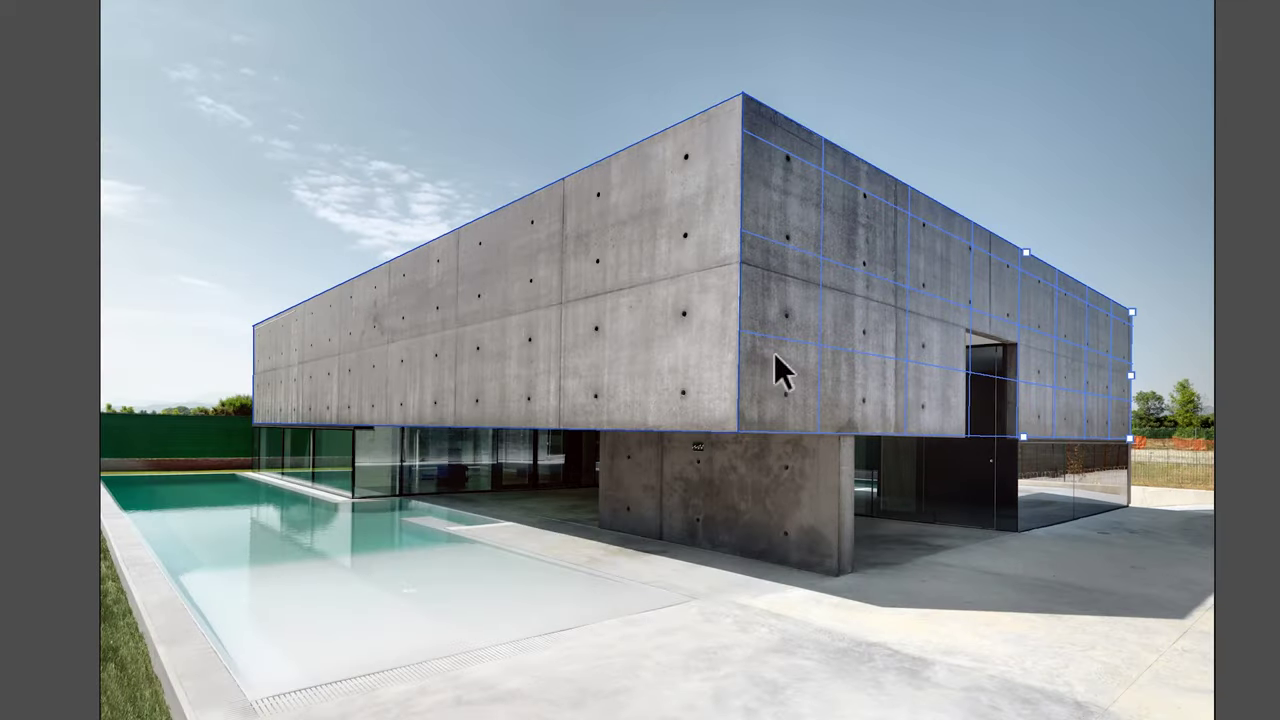
Try extending the pool-side plane down to the ground and branching a new horizontal plane across the pool.
left_click(409, 352)
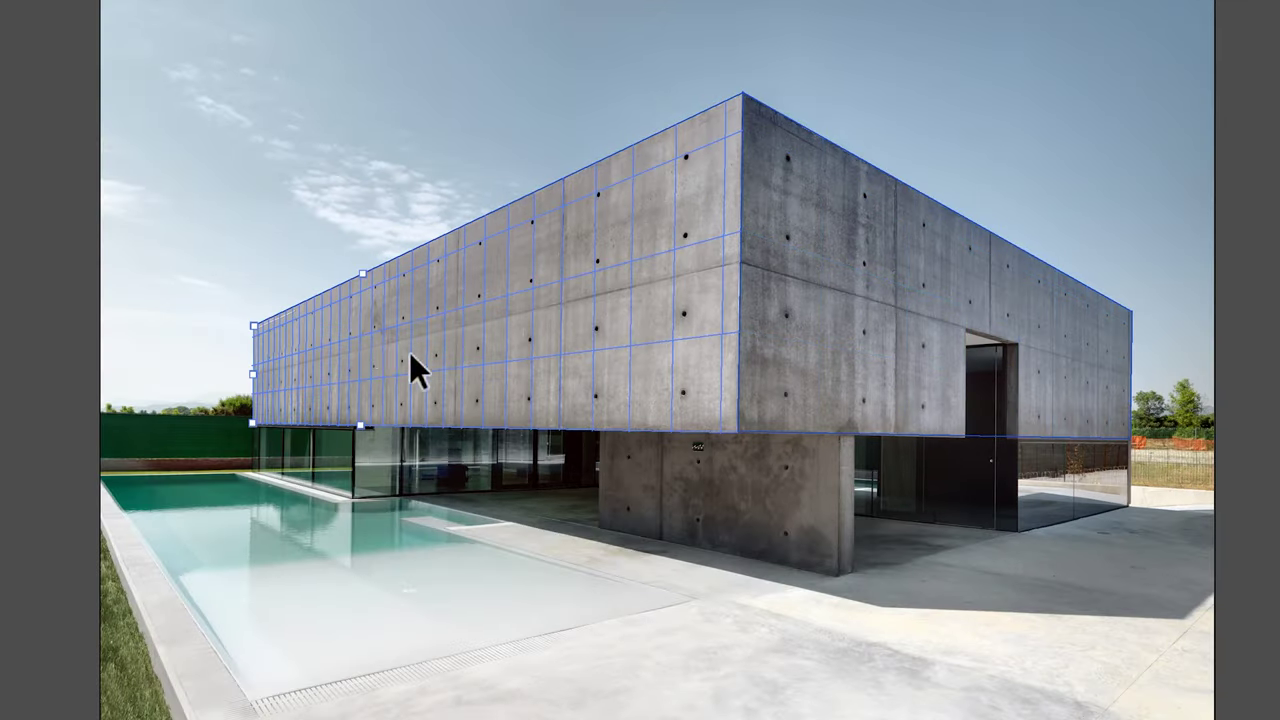
left_click_drag(358, 427, 363, 502)
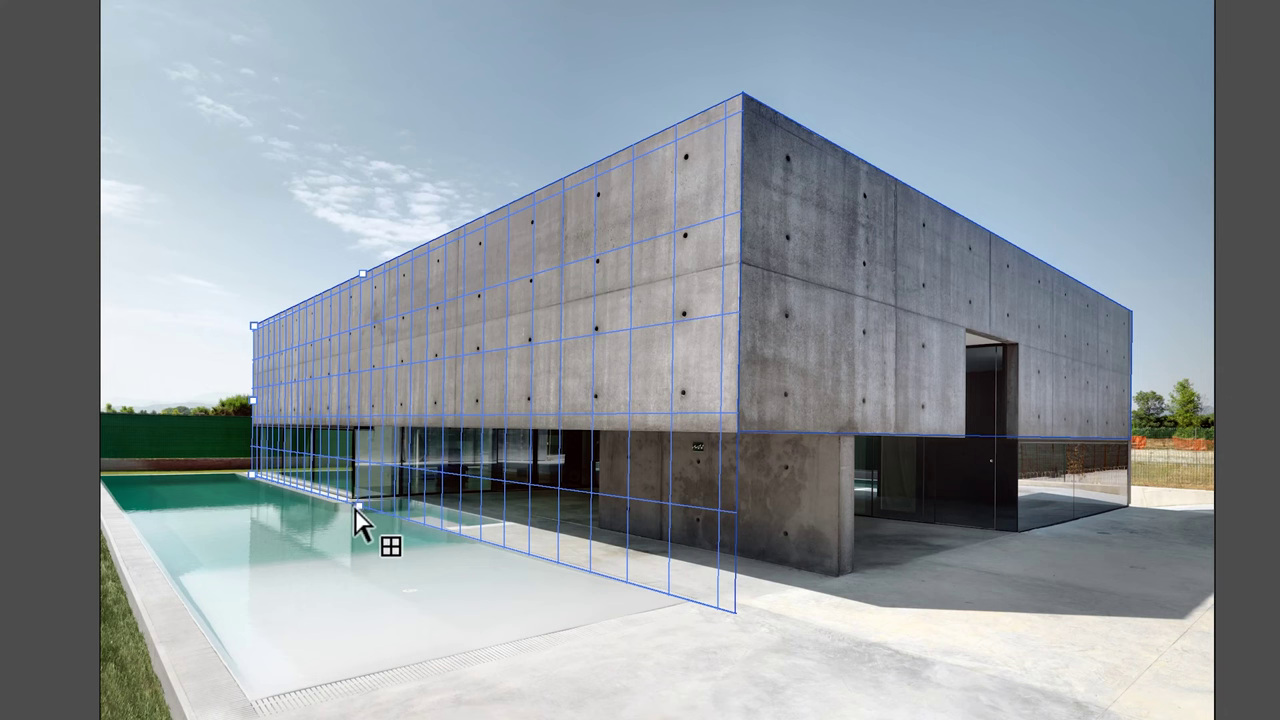
left_click_drag(357, 517, 126, 514)
left_click(239, 535)
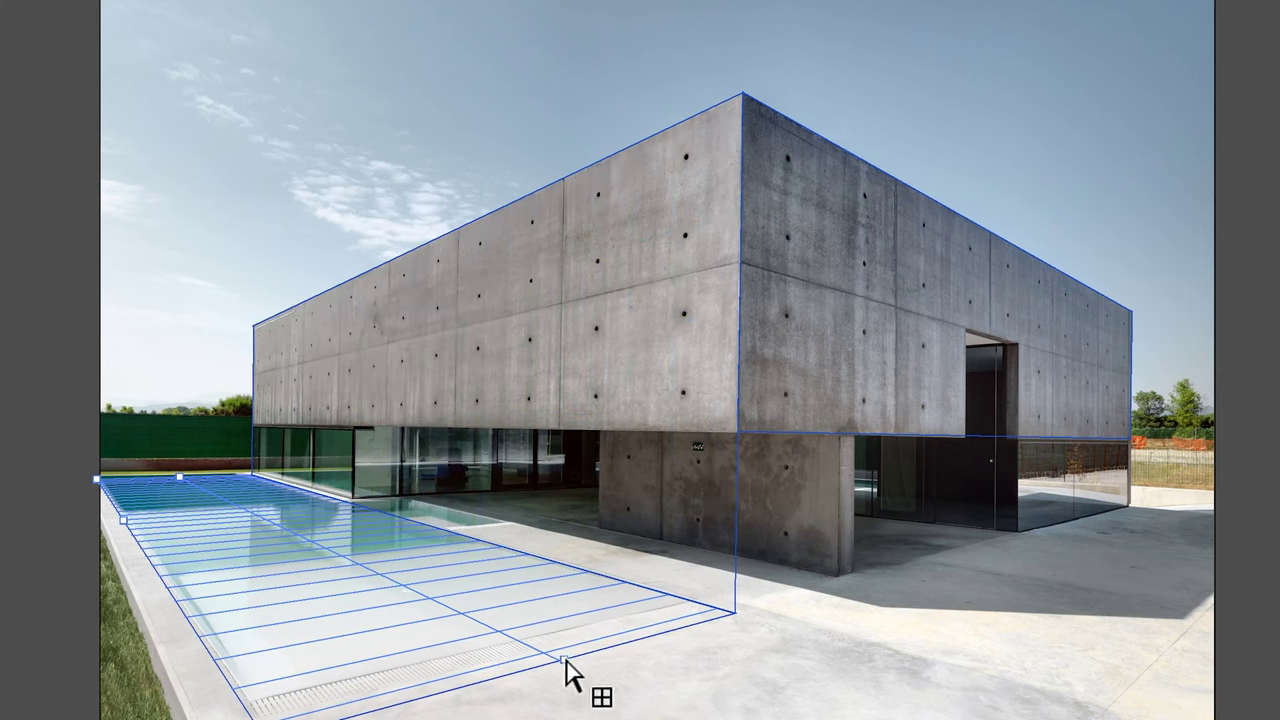
left_click_drag(565, 573, 569, 40)
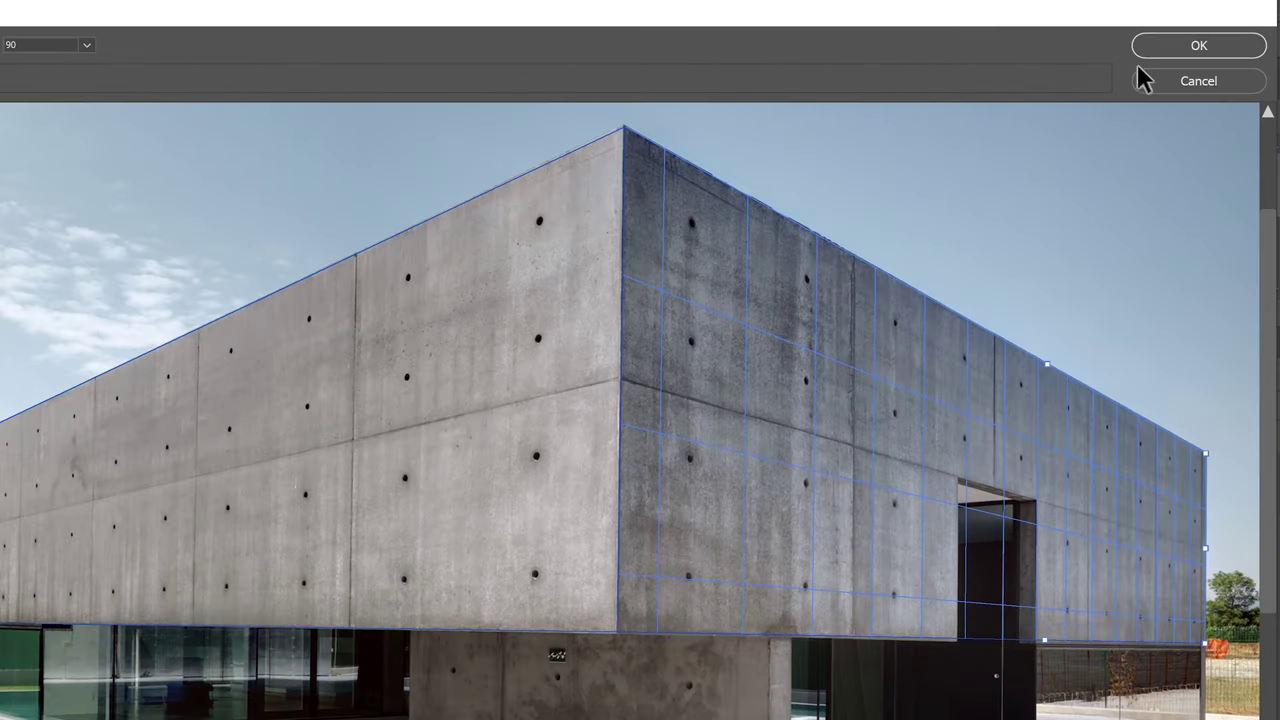
Accept the two facade planes and close Vanishing Point.
left_click(1150, 46)
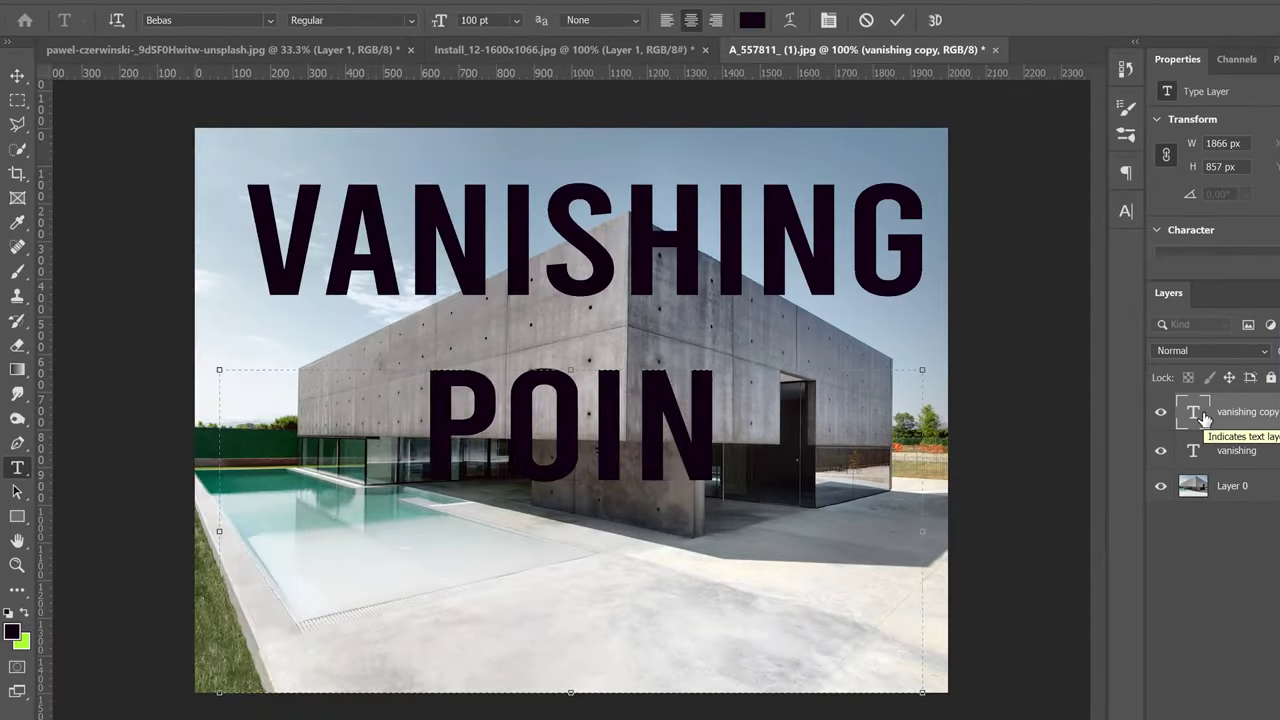
Complete the second text layer so it reads POINT, commit the text, and hide that layer.
type("T")
key("ctrl+Return")
key("v")
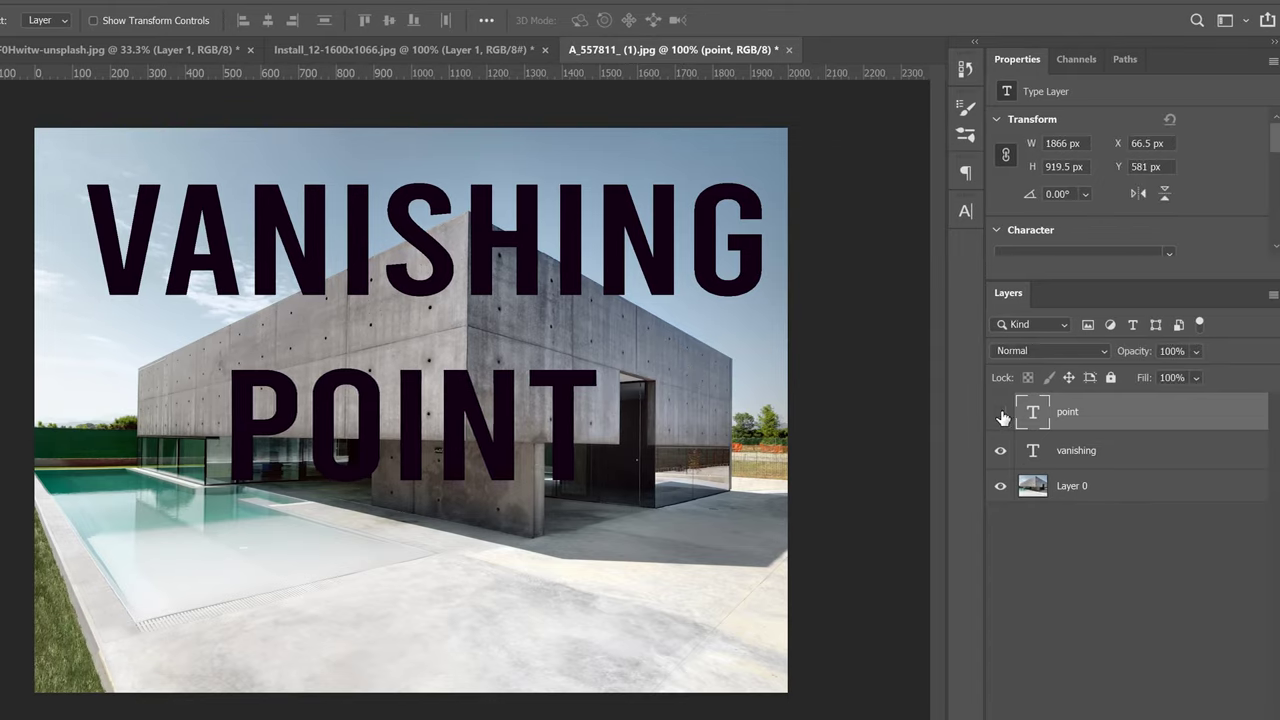
left_click(1160, 411)
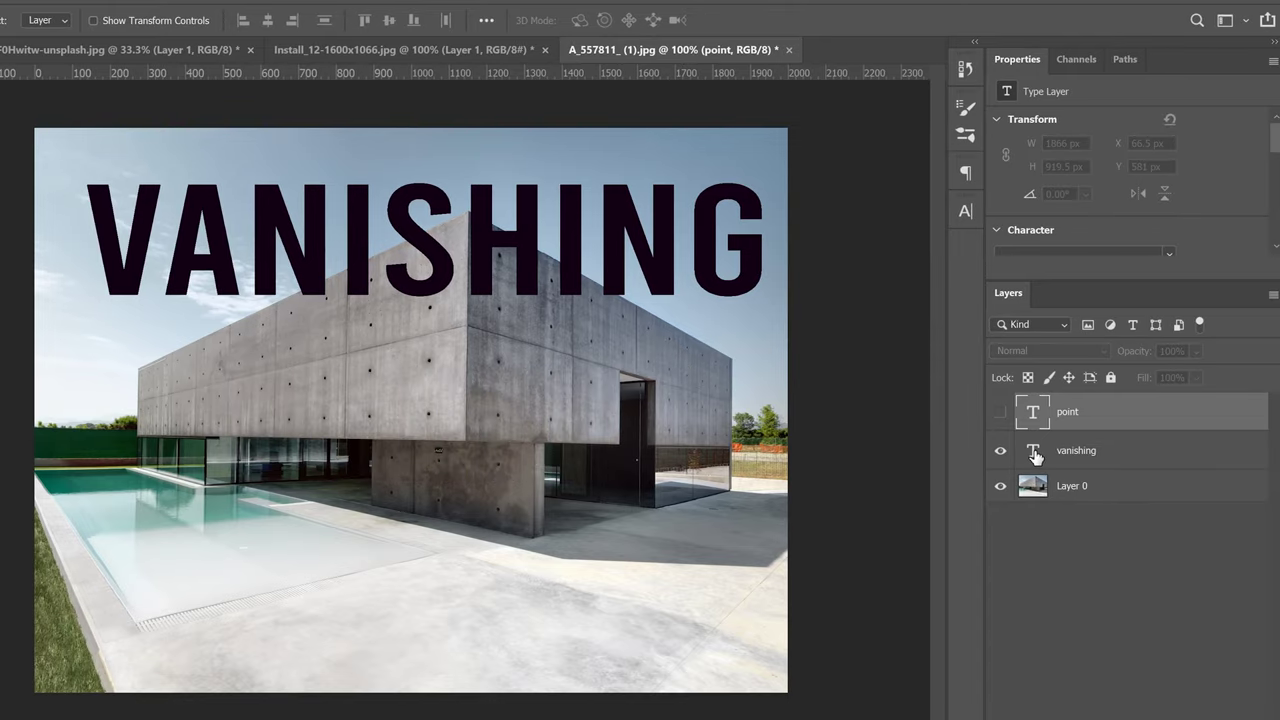
Load the VANISHING text as a selection and copy it, deselect and hide its layer, and make Layer 0 active.
left_click(1035, 453)
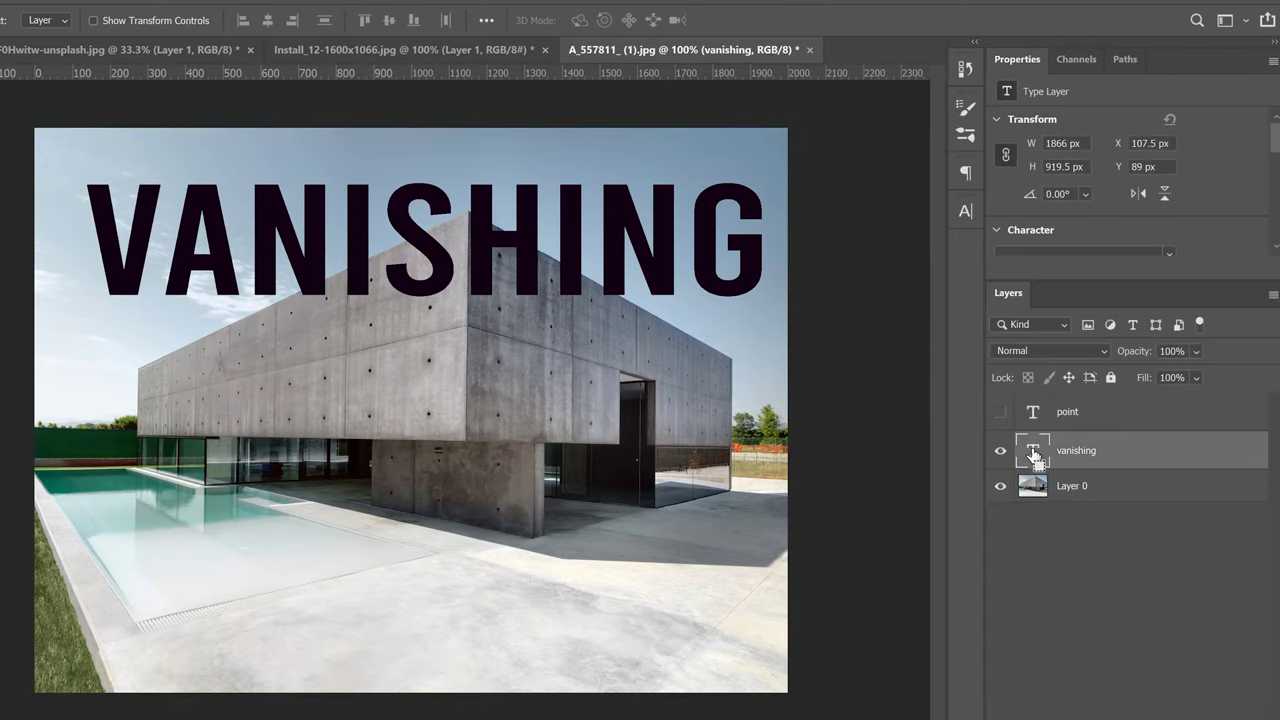
left_click(1035, 453, "ctrl")
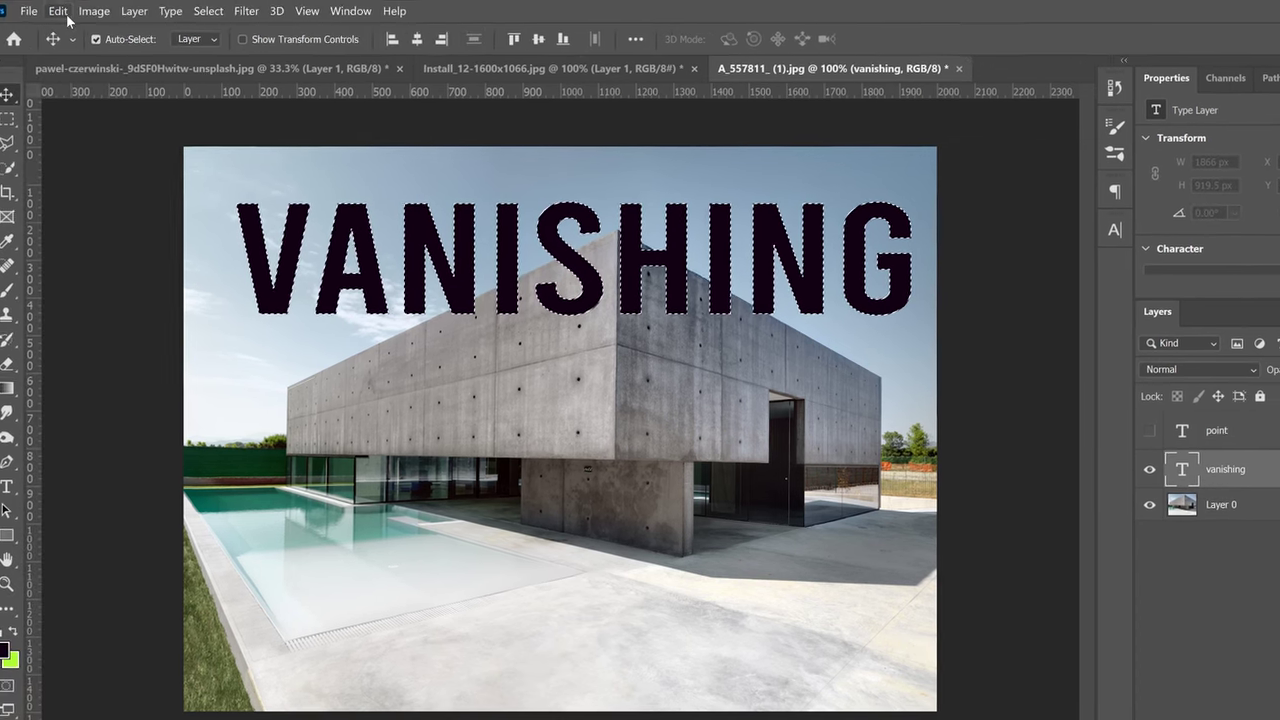
left_click(70, 12)
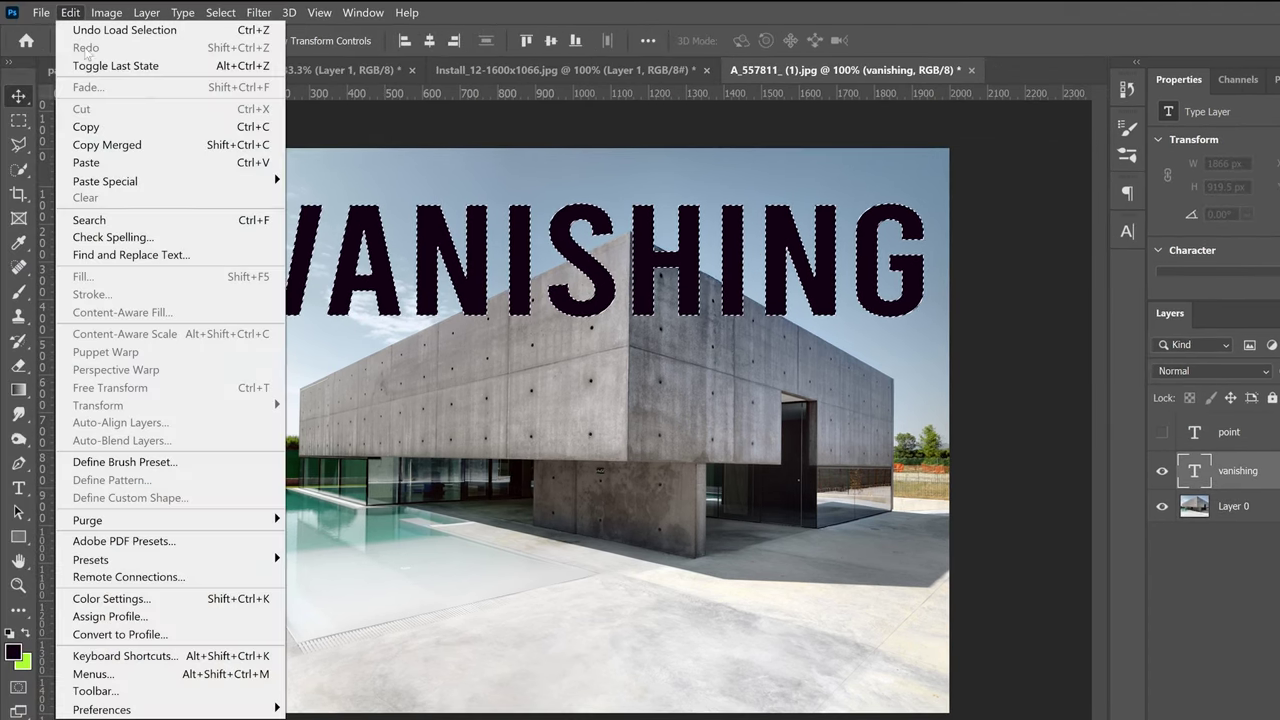
left_click(100, 127)
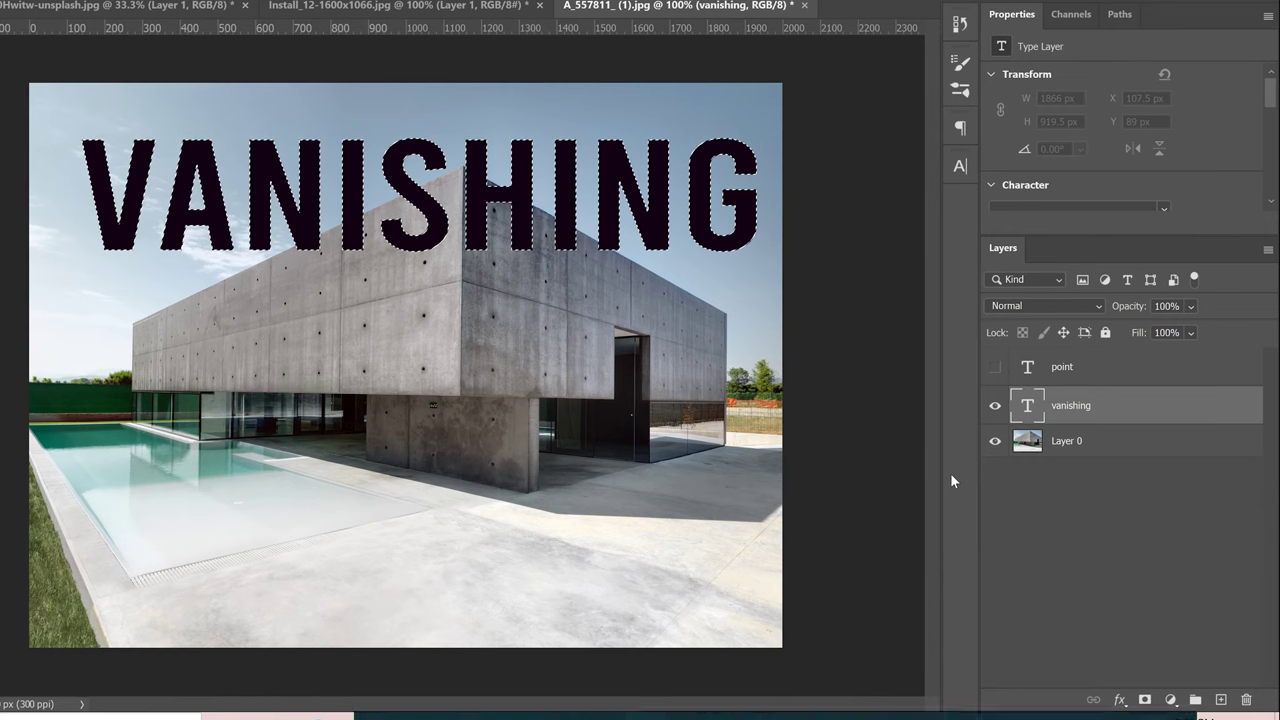
key("ctrl+d")
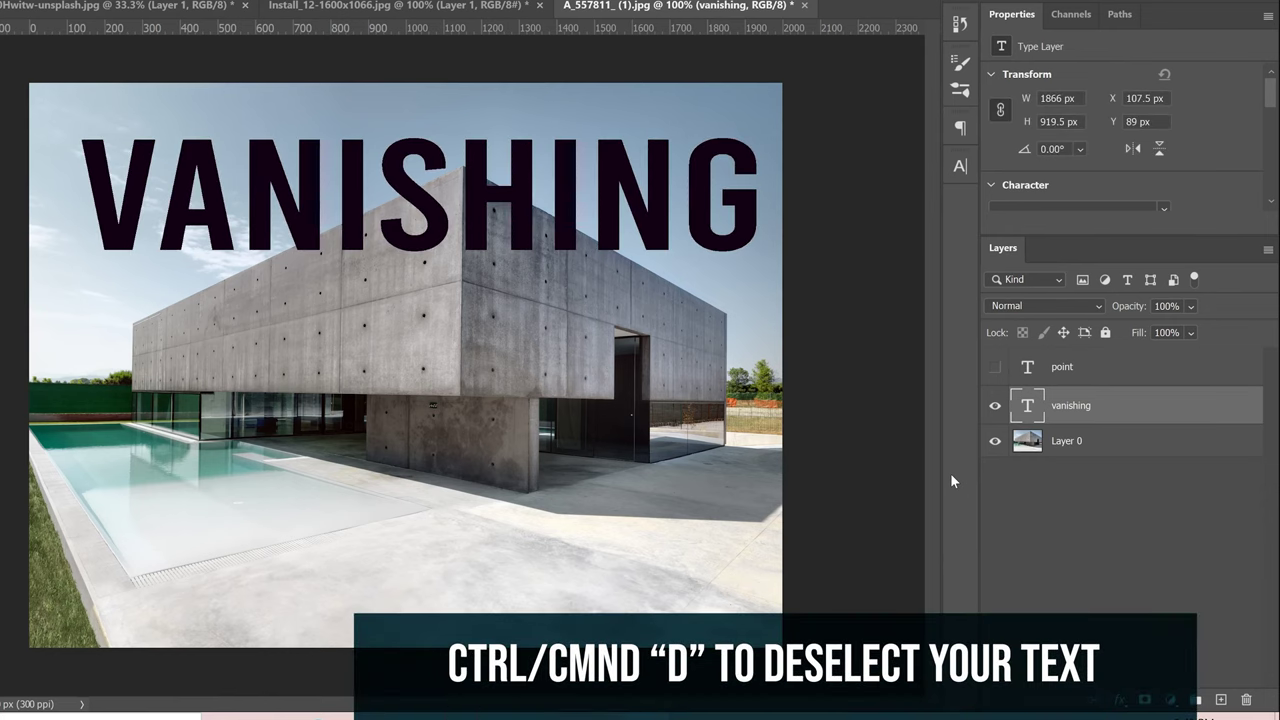
left_click(995, 405)
left_click(1055, 439)
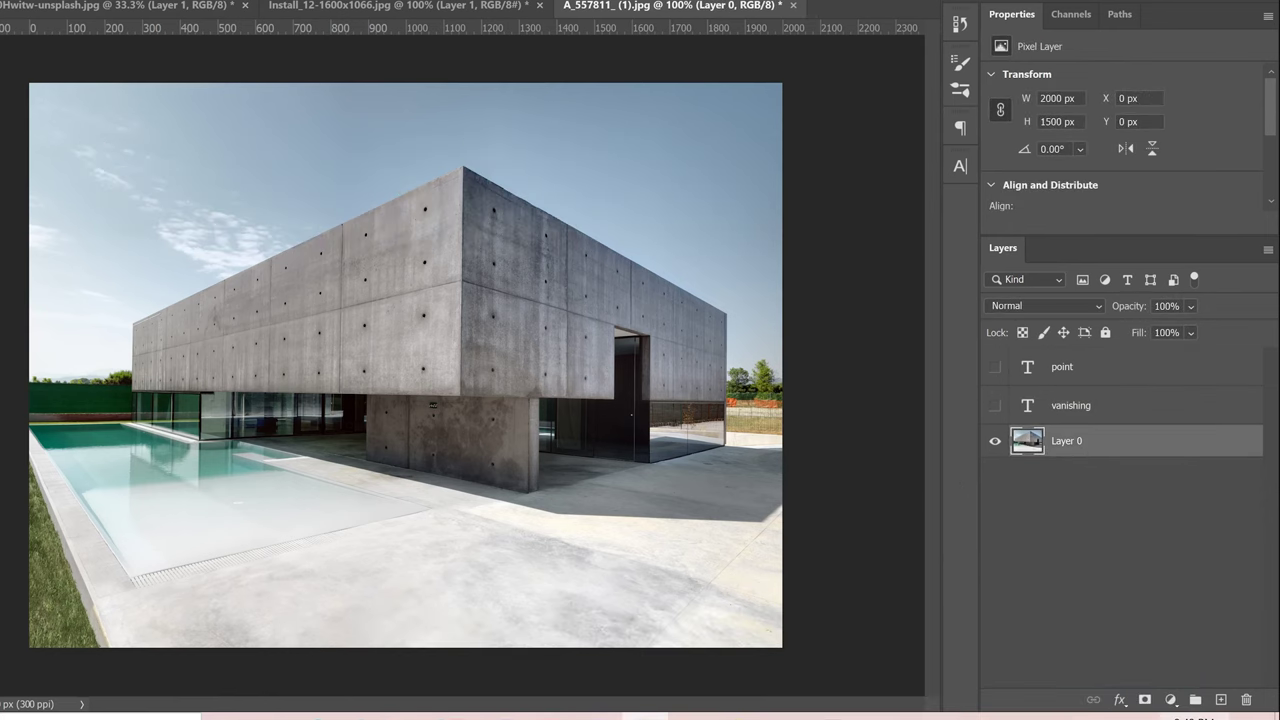
Create a blank layer above Layer 0 and paste the copied VANISHING text into Vanishing Point on it.
left_click(1221, 699)
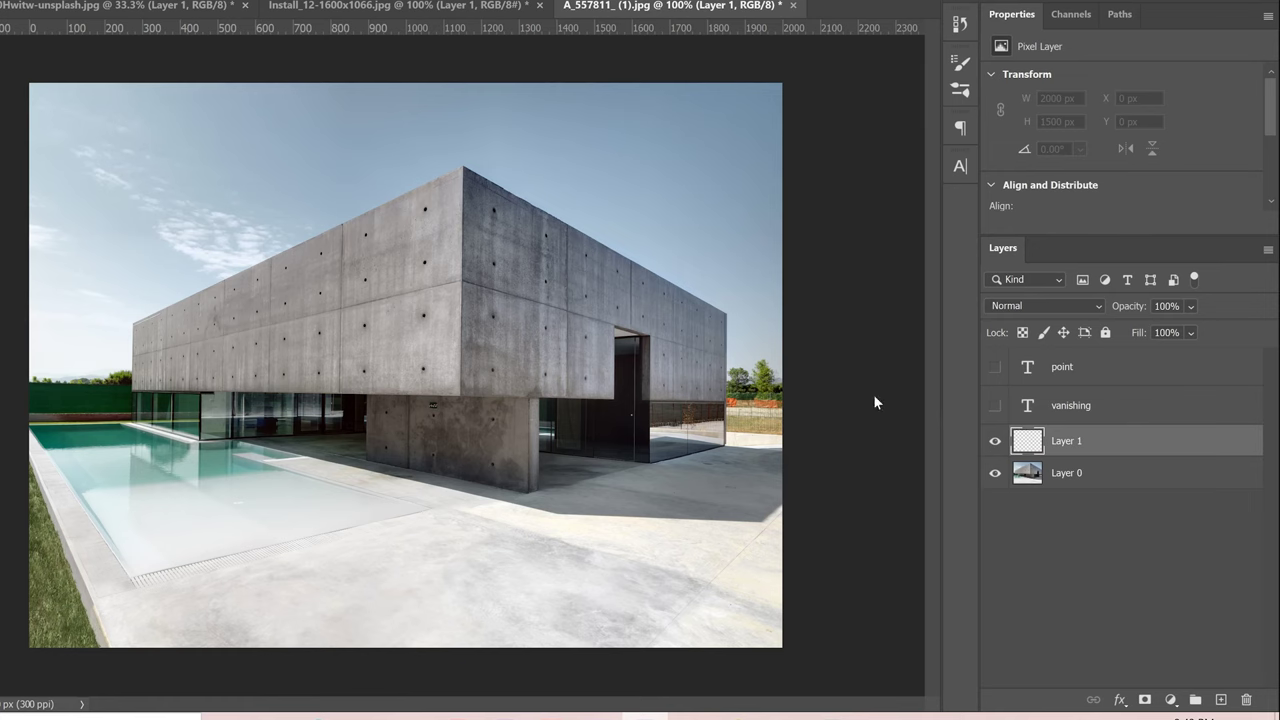
left_click(91, 10)
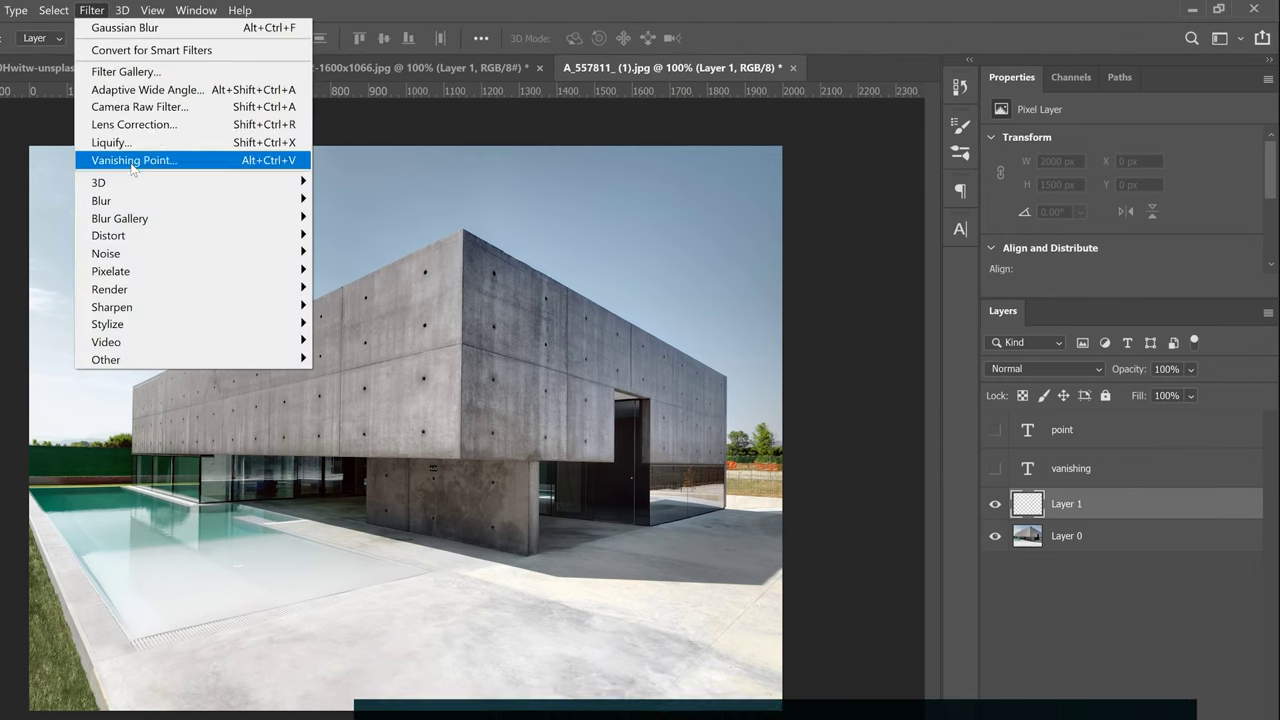
left_click(131, 160)
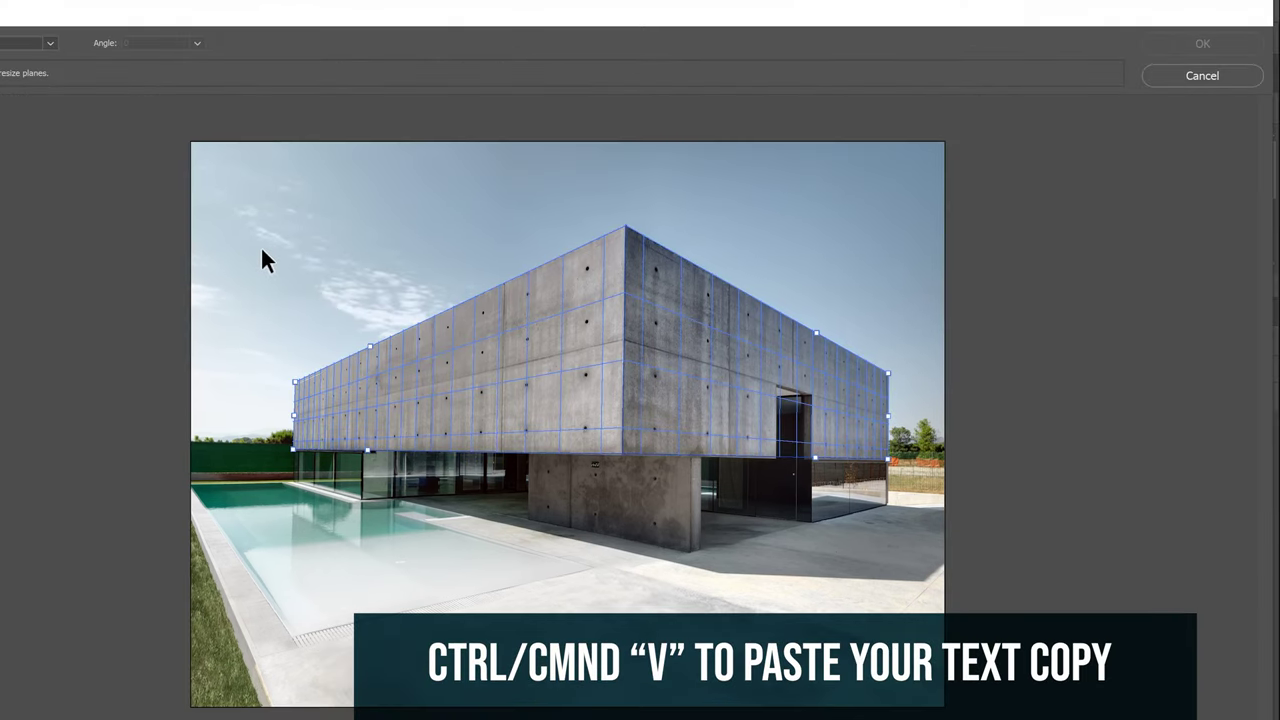
key("ctrl+v")
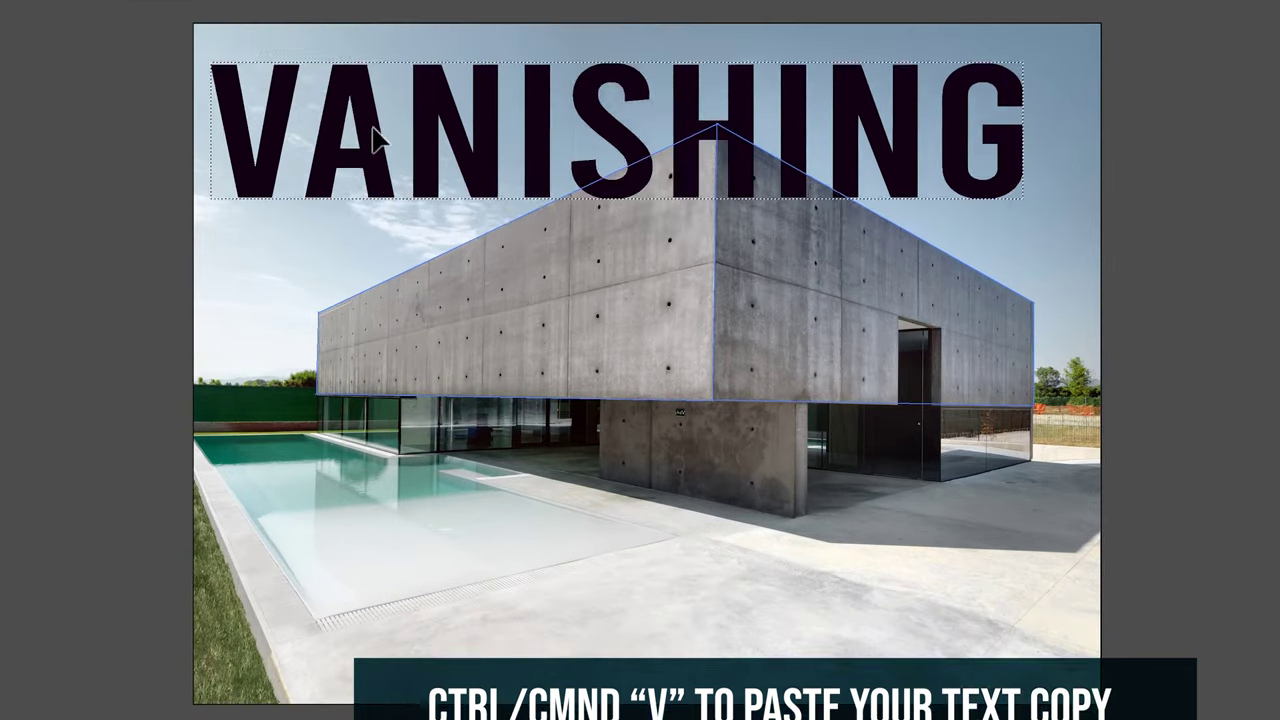
mouse_move(378, 140)
left_mouse_down()
mouse_move(486, 294)
mouse_move(398, 228)
mouse_move(371, 157)
left_mouse_up()
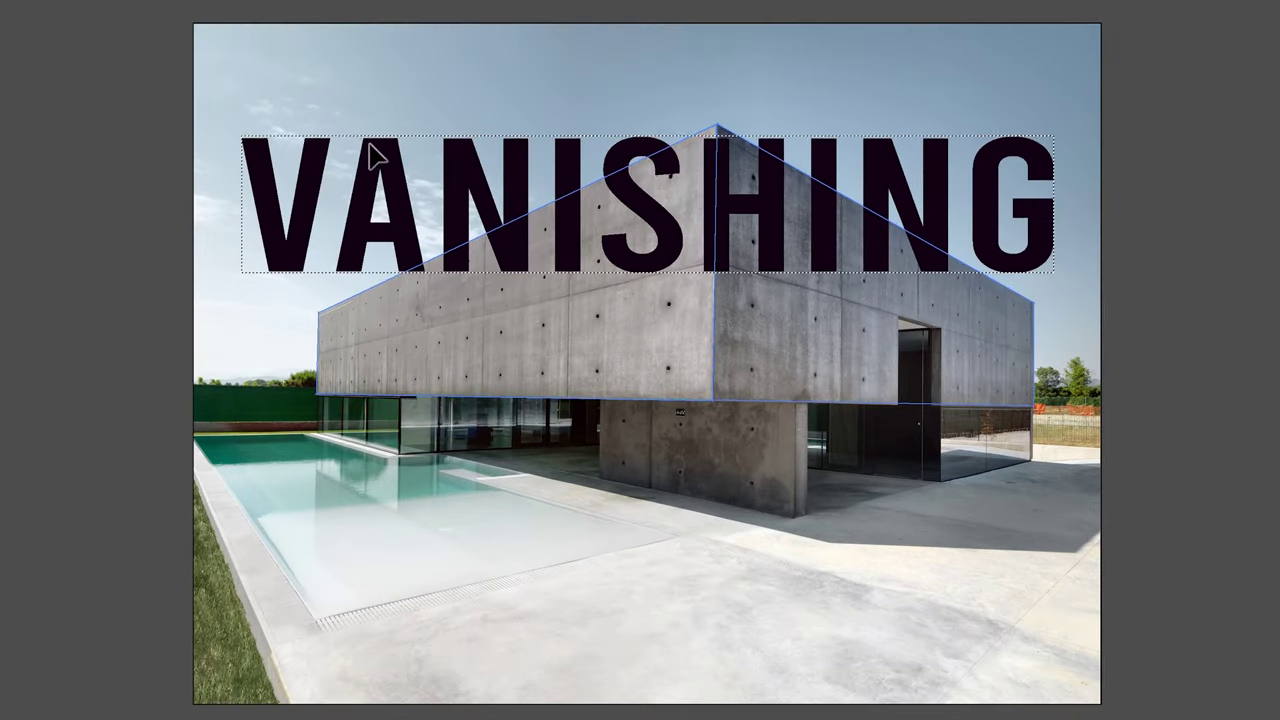
Transform the VANISHING text to snap onto and nearly fill the pool-side facade plane, and accept the result.
key("ctrl+t")
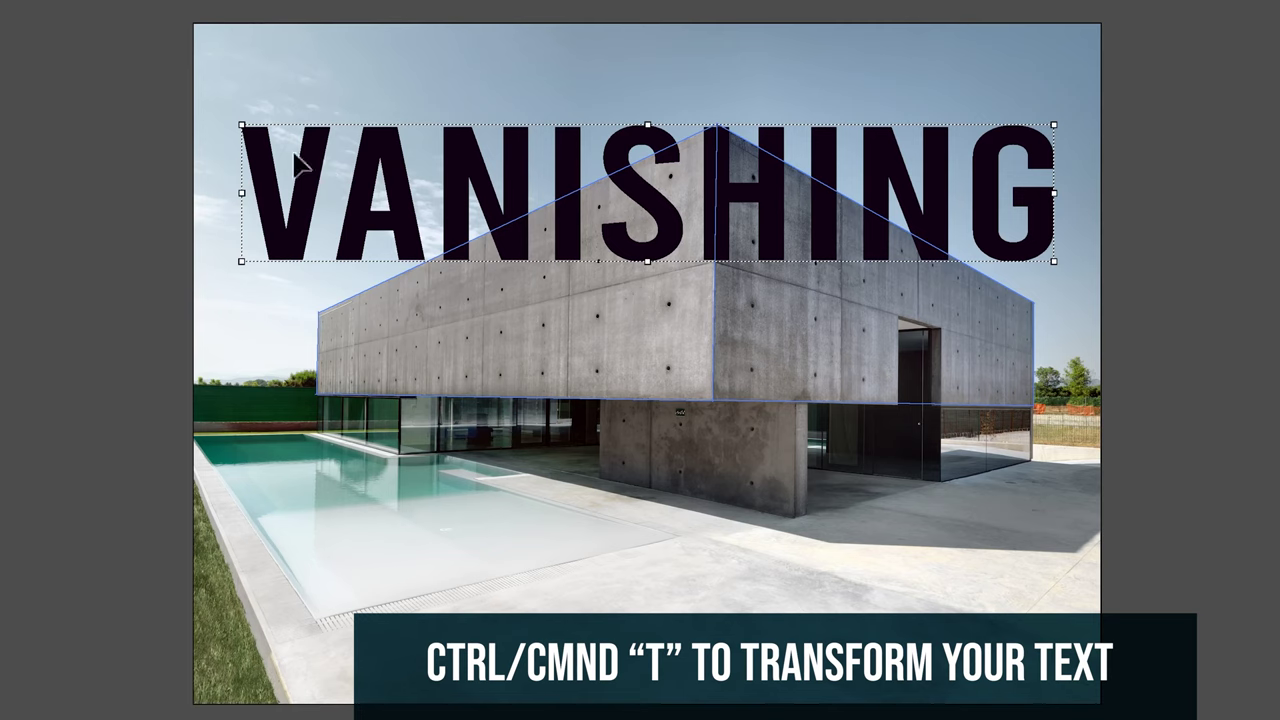
left_click_drag(243, 126, 393, 325)
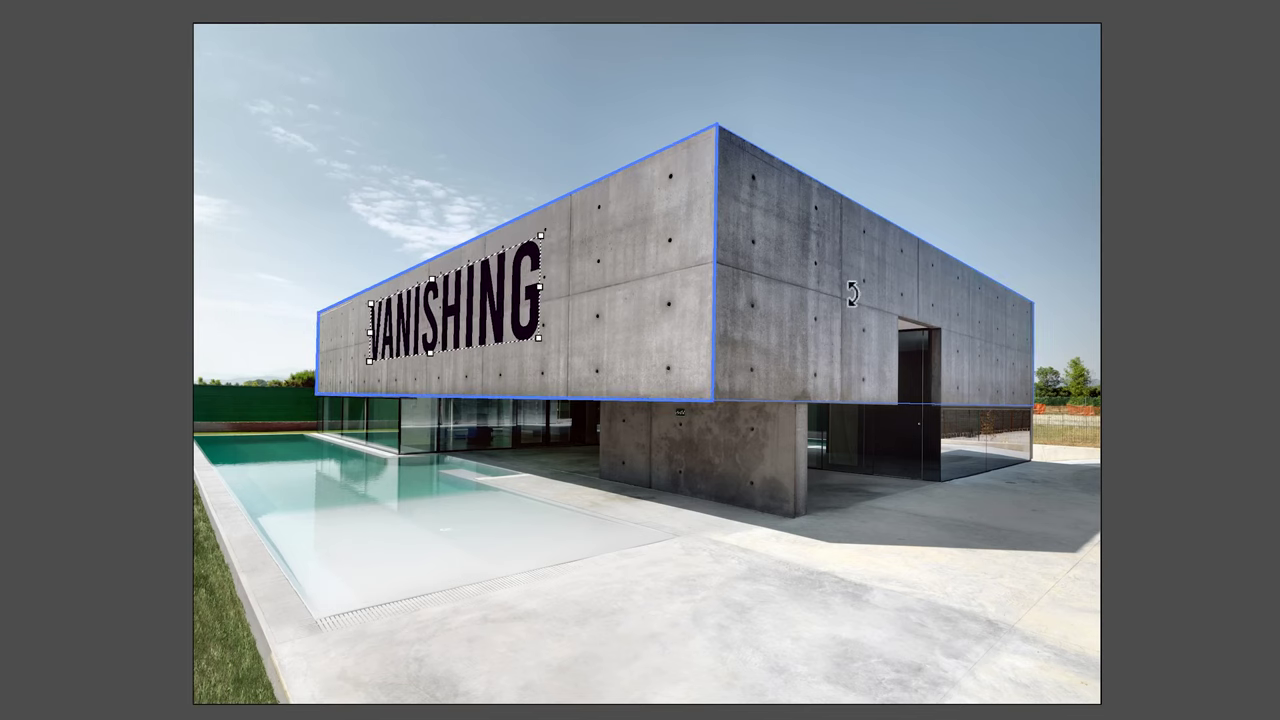
left_click_drag(495, 310, 686, 306)
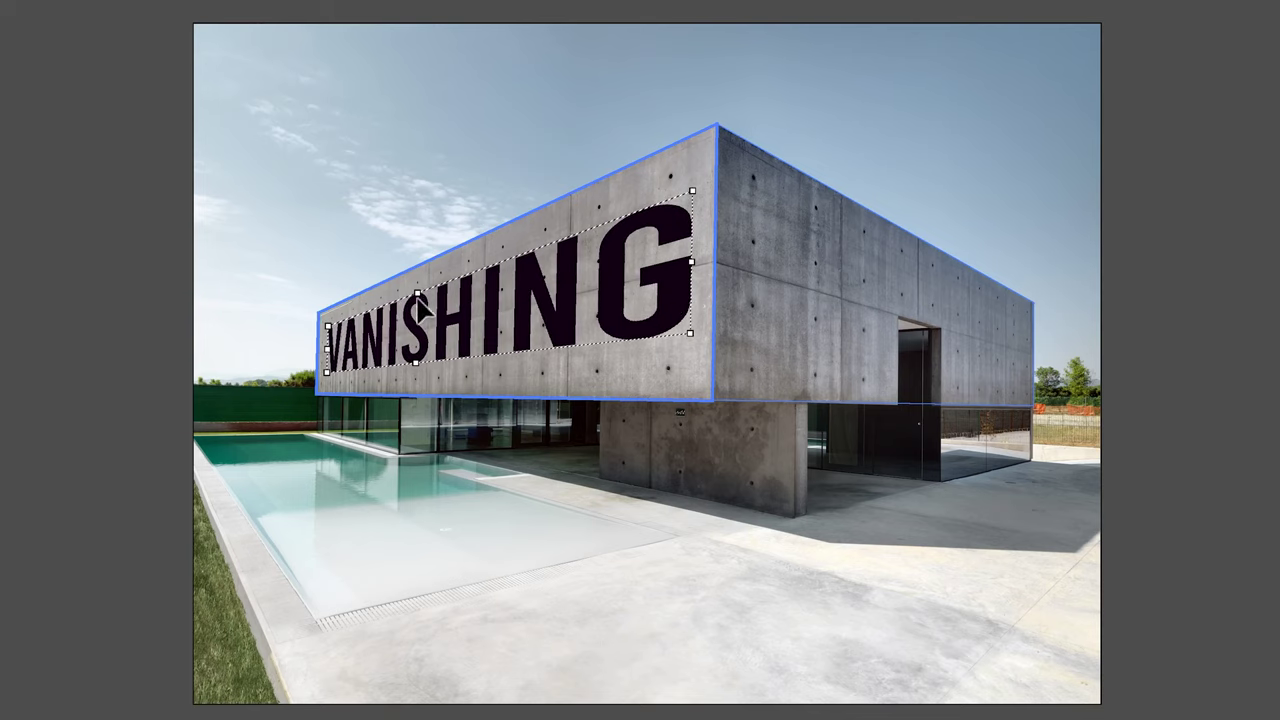
left_click_drag(417, 293, 418, 284)
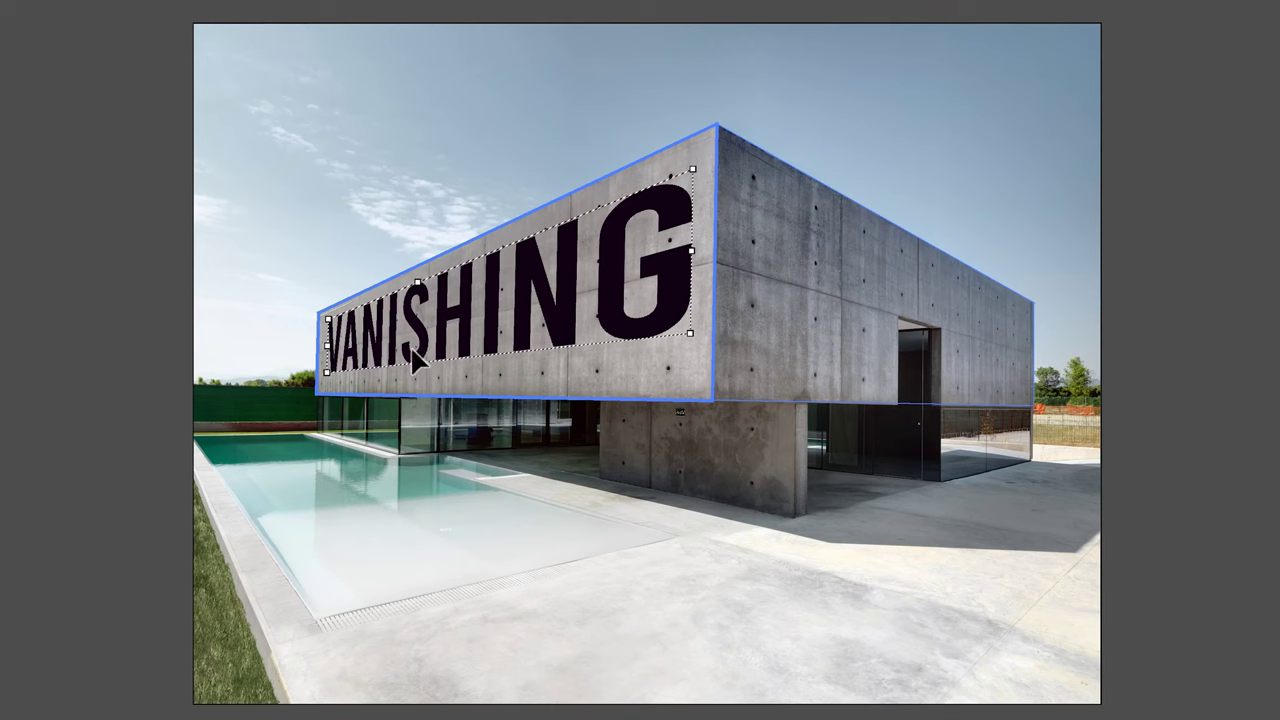
left_click_drag(416, 362, 414, 386)
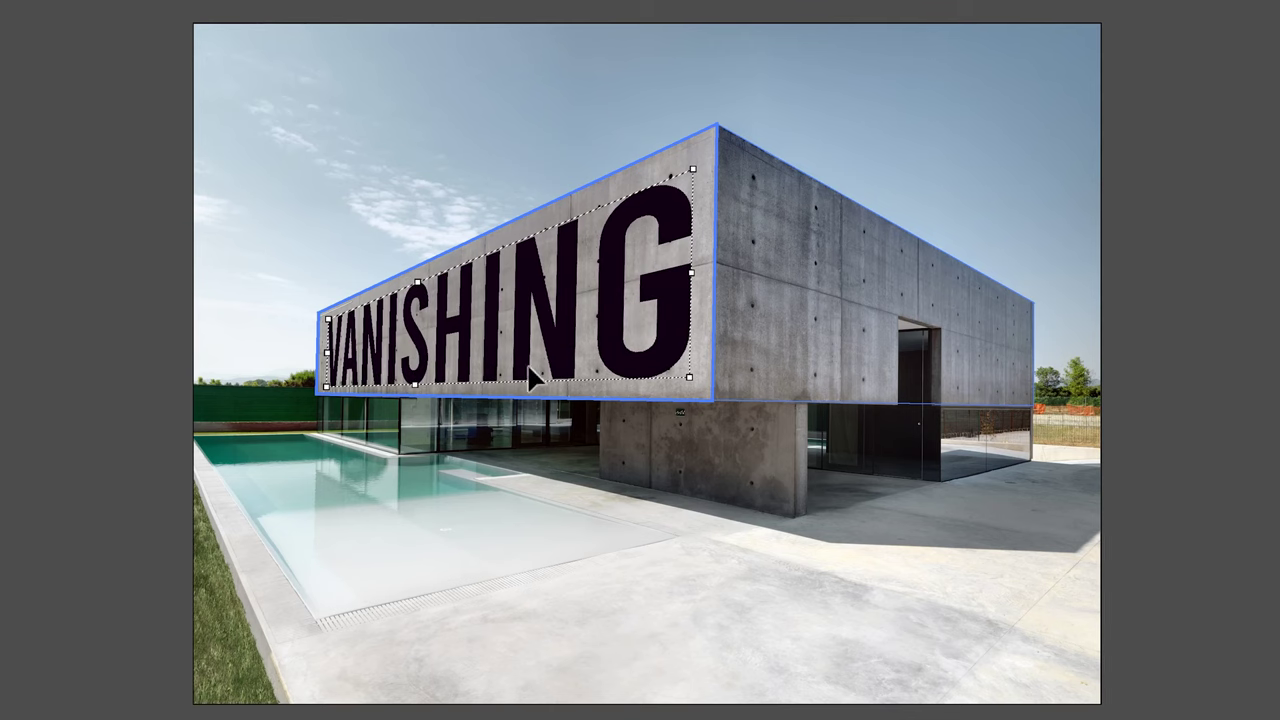
left_click(1189, 40)
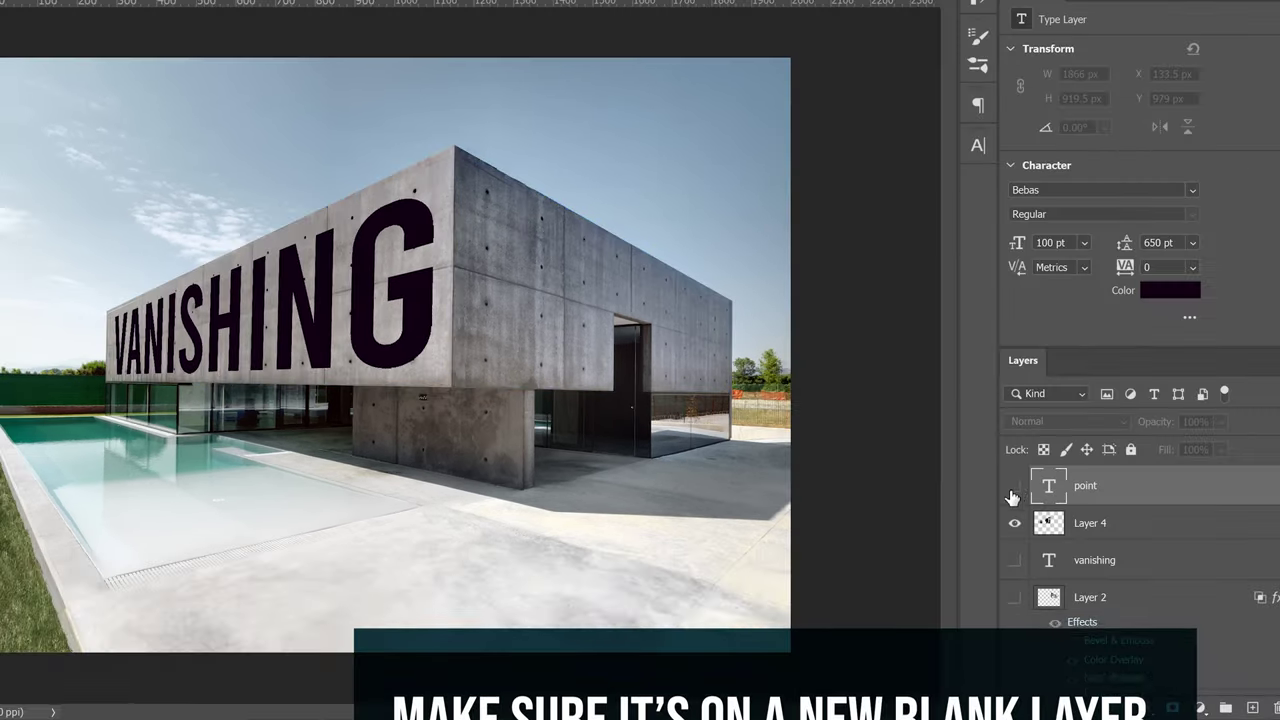
Scale the POINT text to fit inside the entrance-side facade plane, try rotating it, and undo the rotation.
left_click_drag(429, 529, 400, 527)
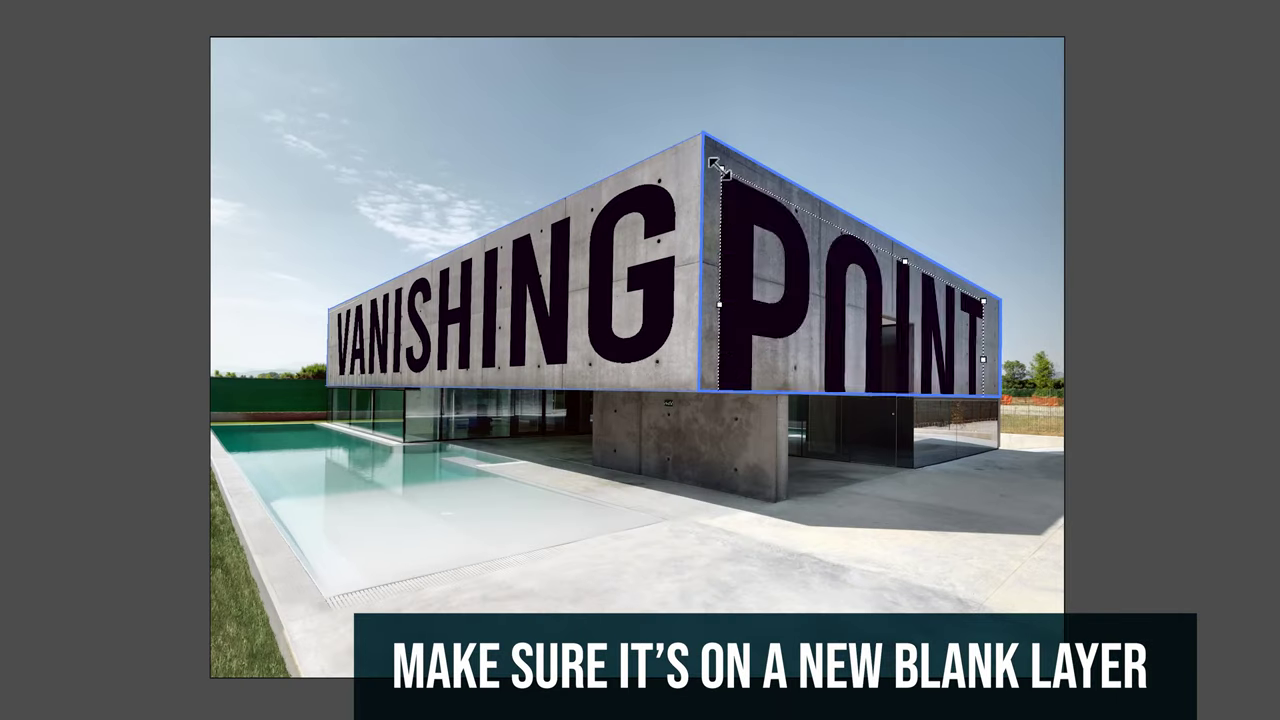
left_click_drag(716, 165, 737, 214)
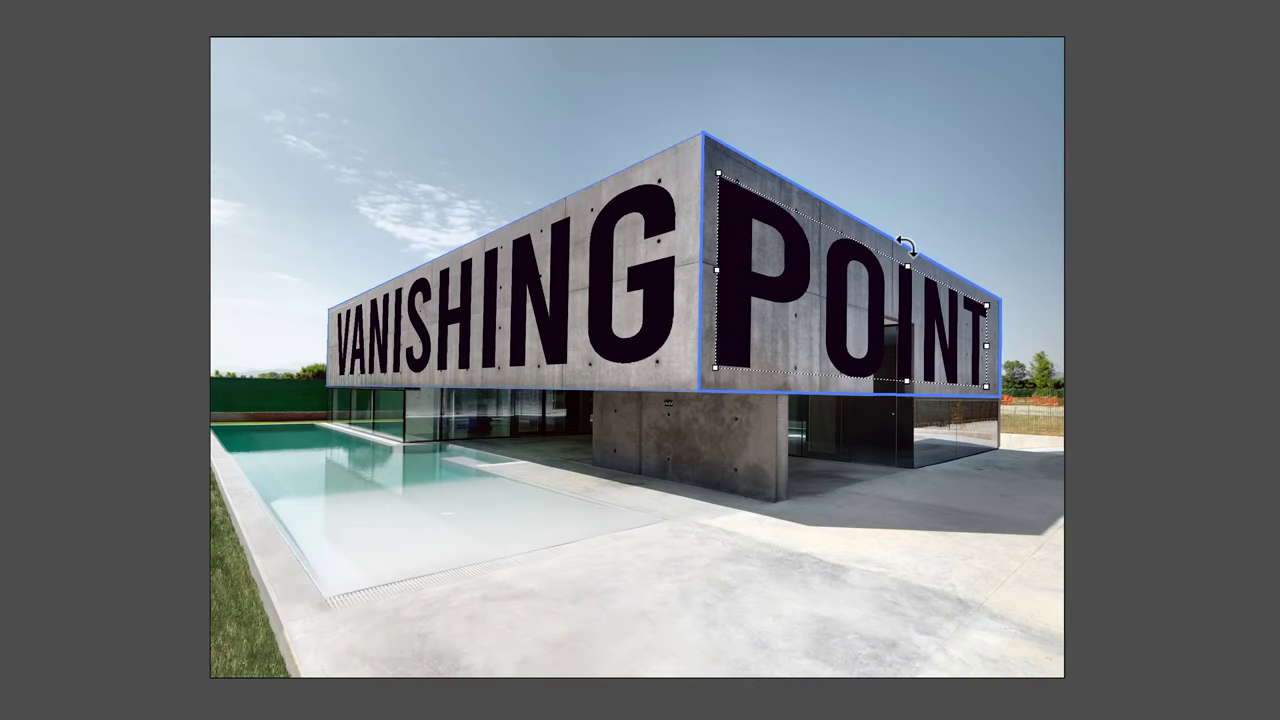
left_click_drag(905, 245, 955, 323)
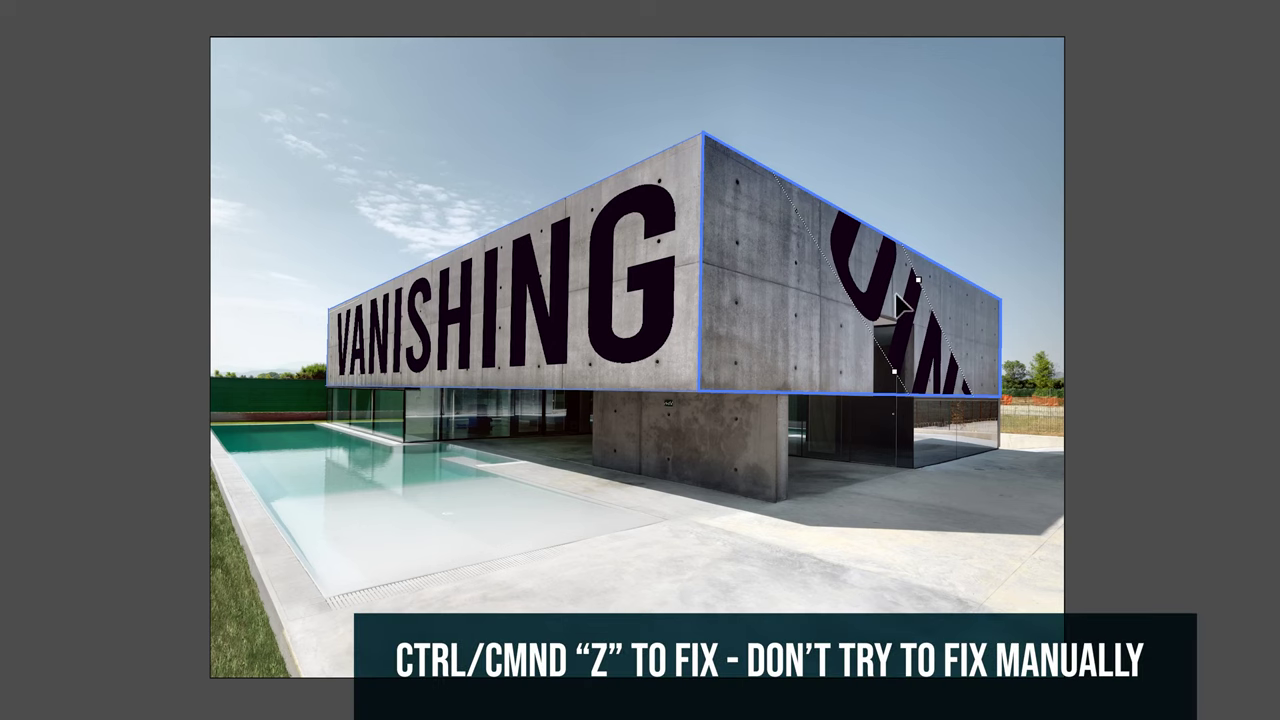
key("ctrl+z")
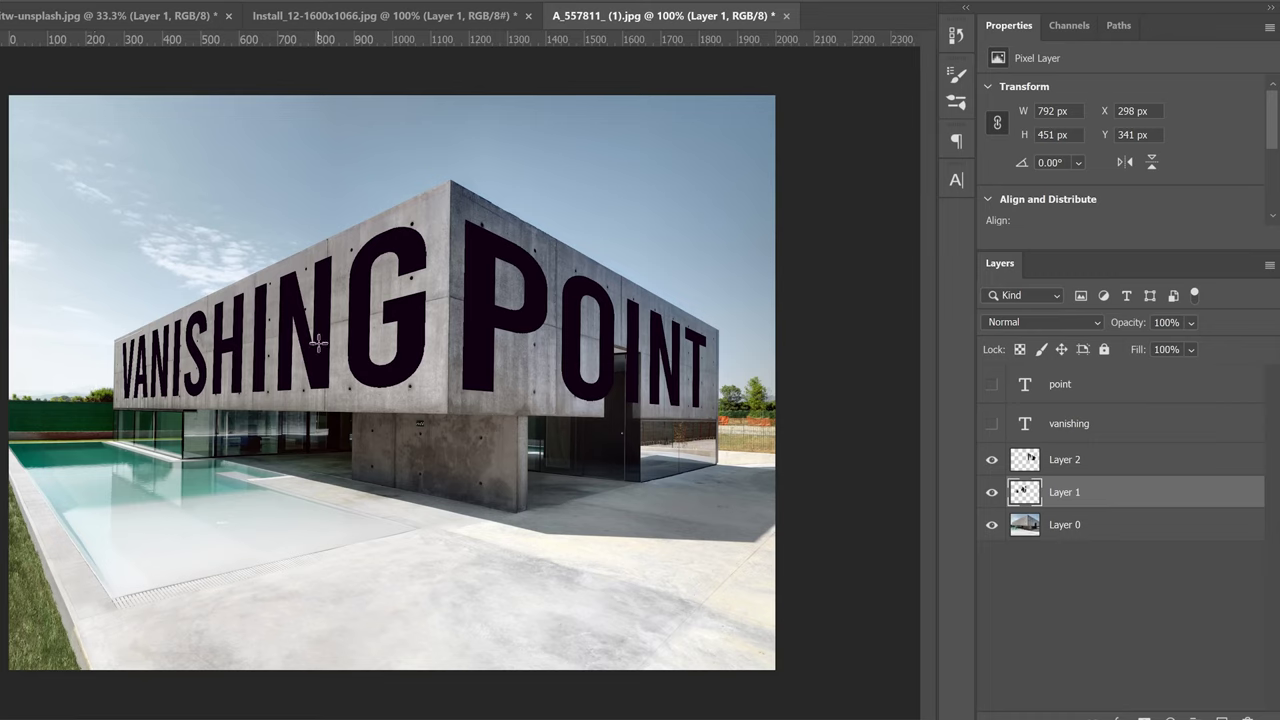
Blend Layer 1's VANISHING text into the concrete with Underlying Layer ranges 36/170 and 170/222, and apply a white Color Overlay.
double_click(1180, 502)
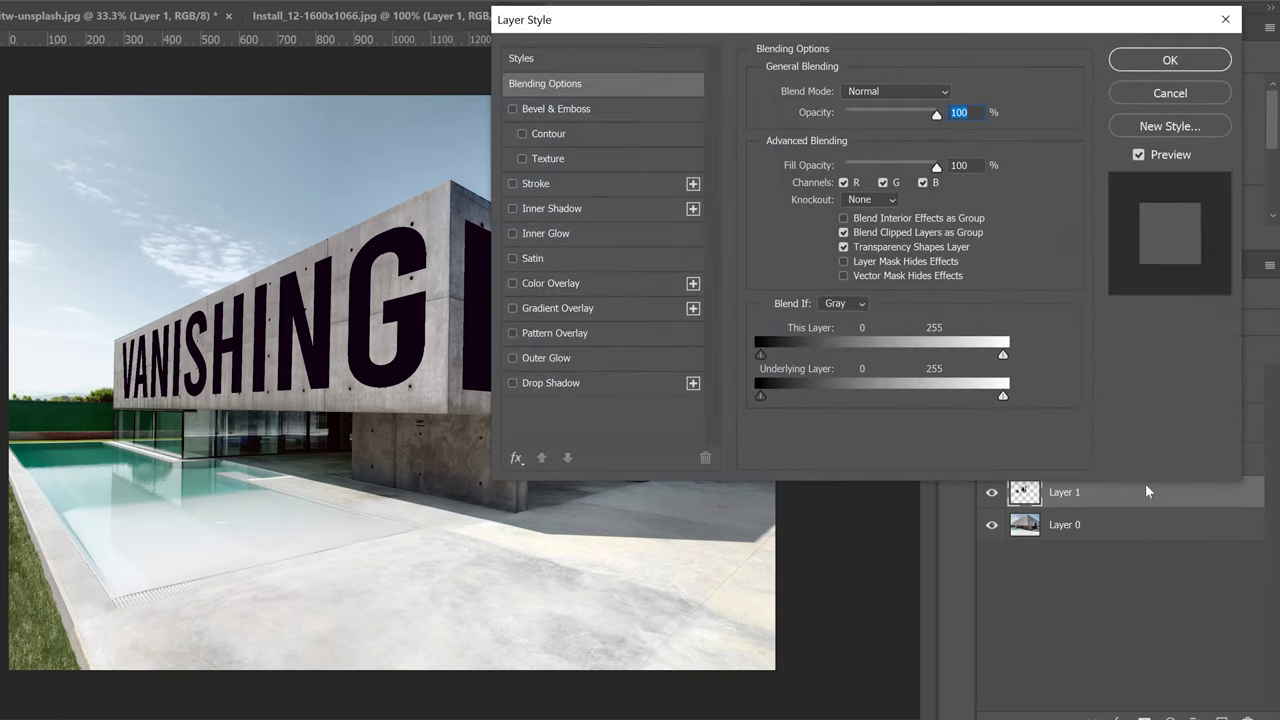
left_click_drag(729, 24, 733, 28)
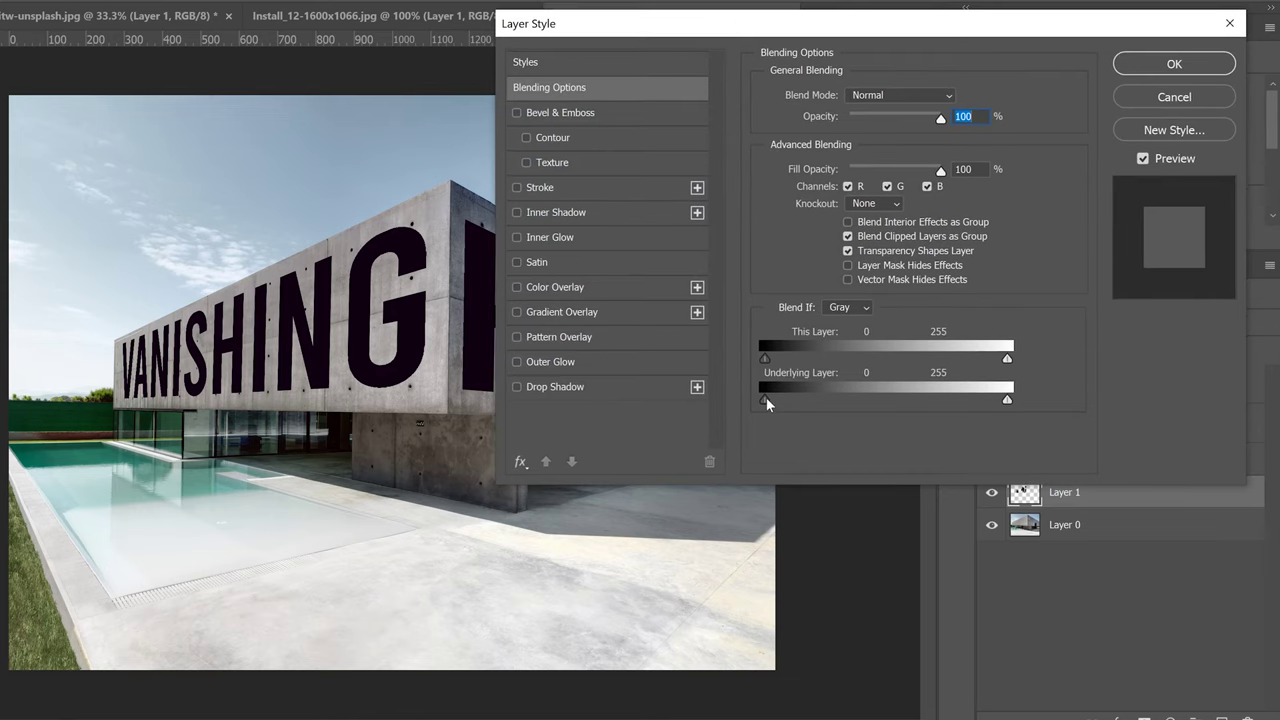
left_click_drag(767, 398, 817, 398)
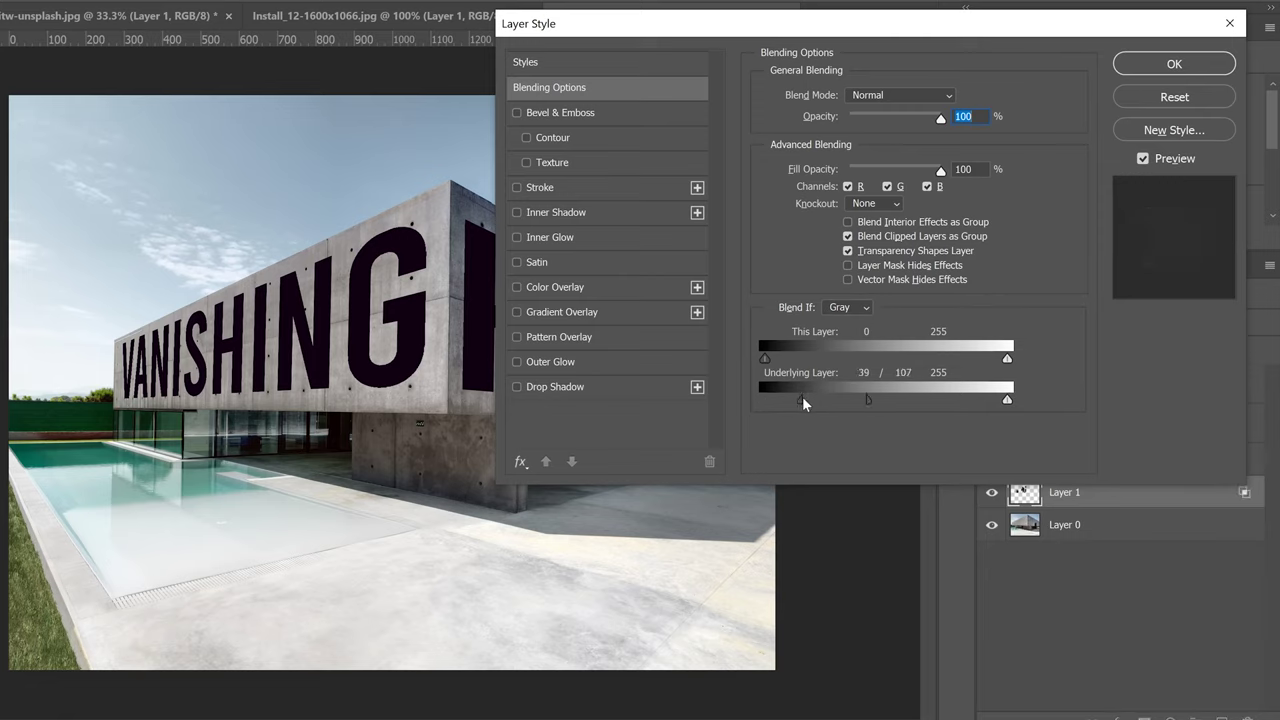
left_click_drag(907, 400, 927, 400)
left_click_drag(1007, 400, 928, 399)
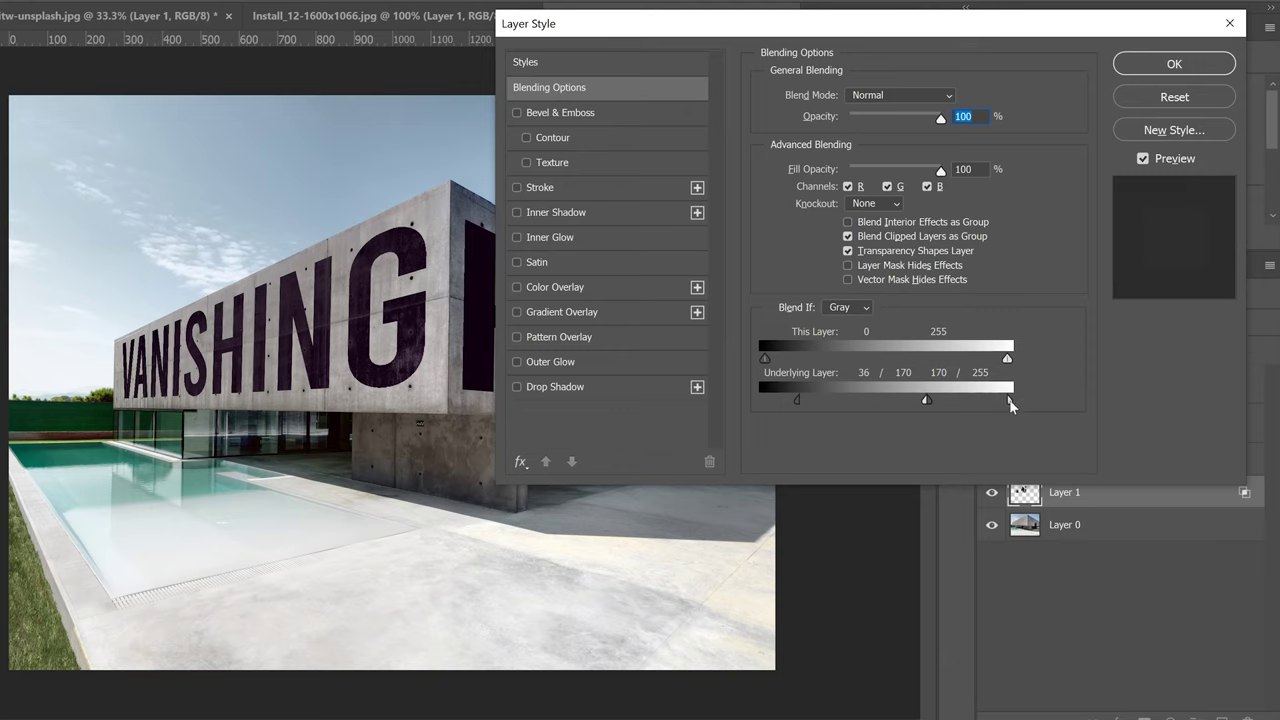
left_click_drag(980, 404, 977, 400)
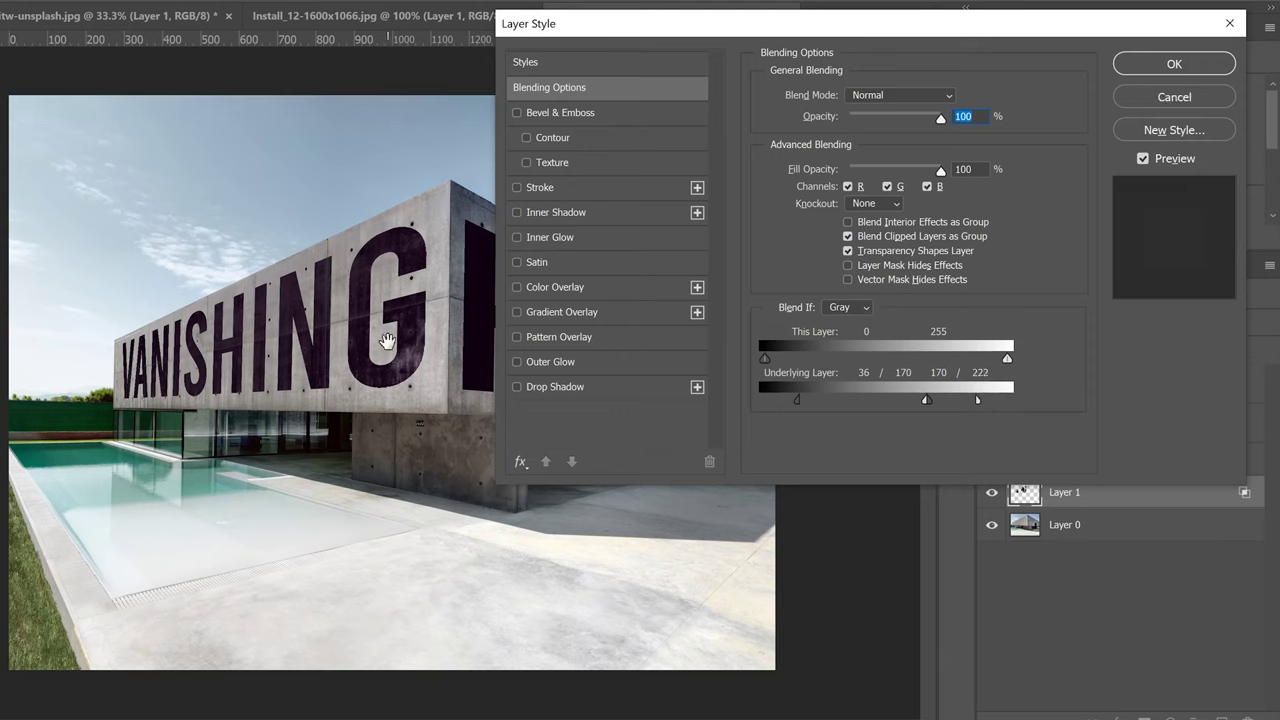
left_click(566, 287)
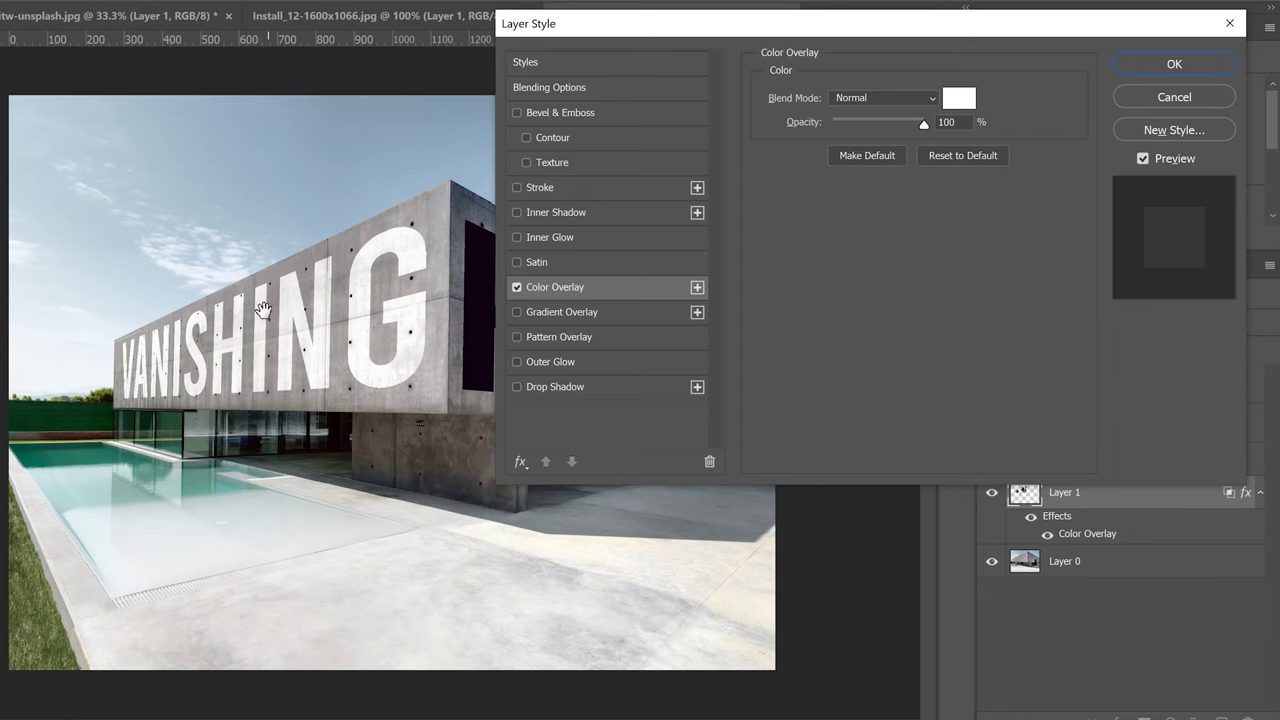
left_click(1160, 64)
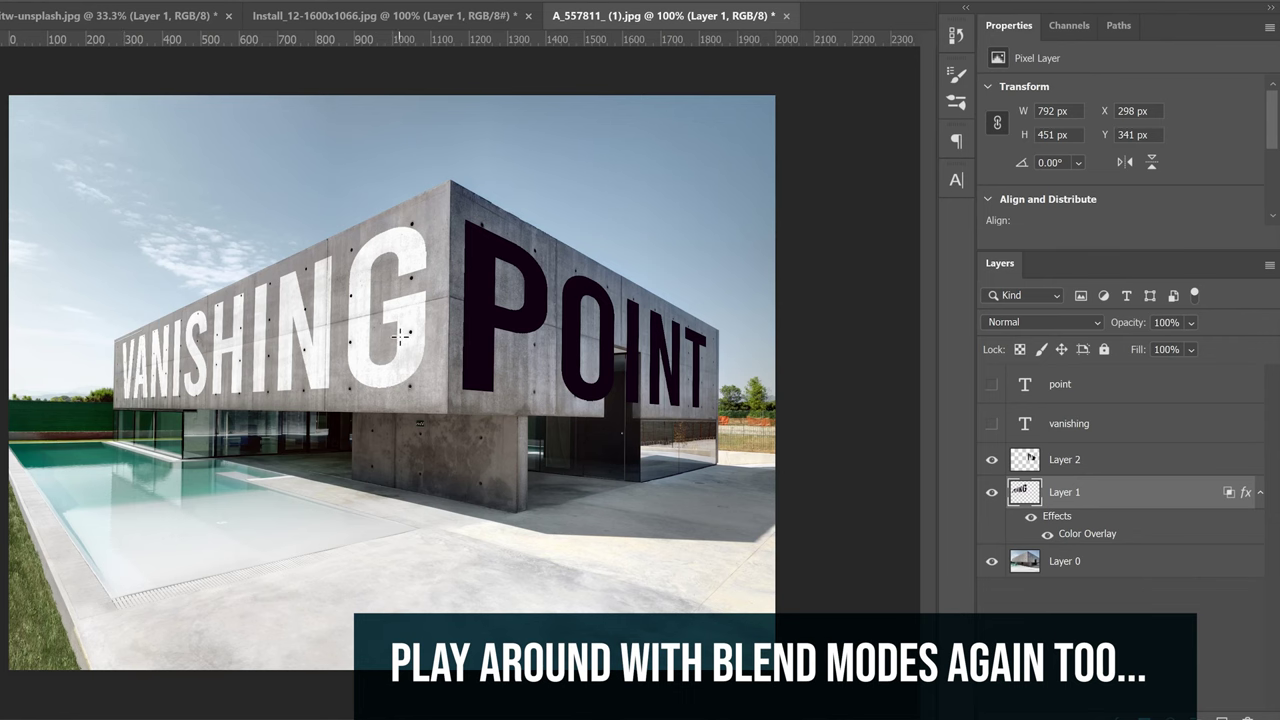
Add a Drop Shadow to Layer 2's POINT text and set the shadow angle to 35°.
left_click(500, 301)
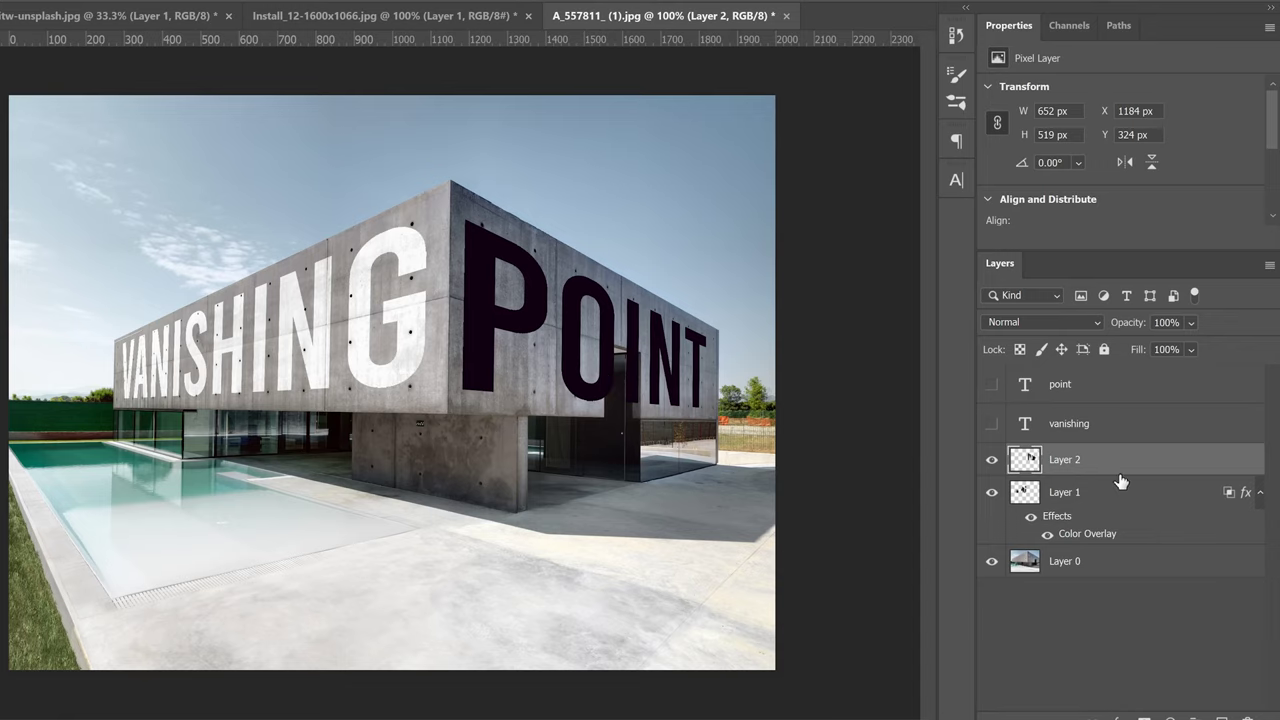
double_click(1201, 466)
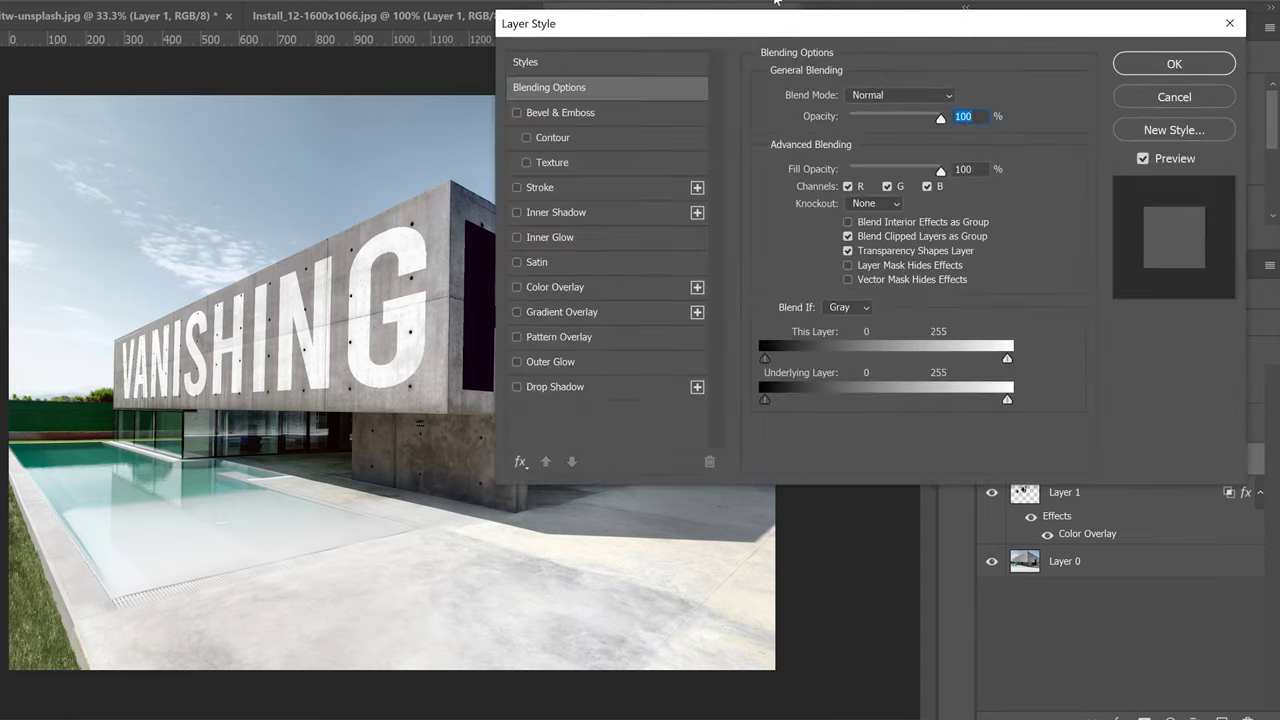
left_click_drag(685, 20, 864, 17)
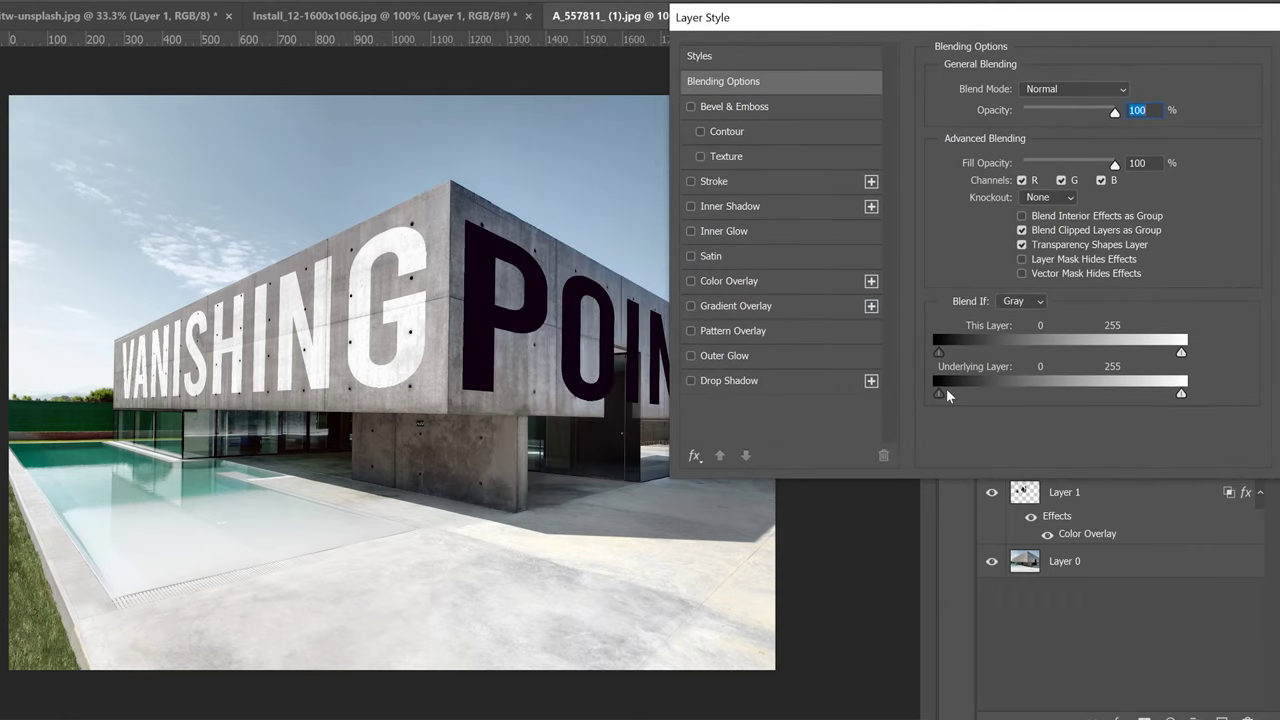
left_click(729, 381)
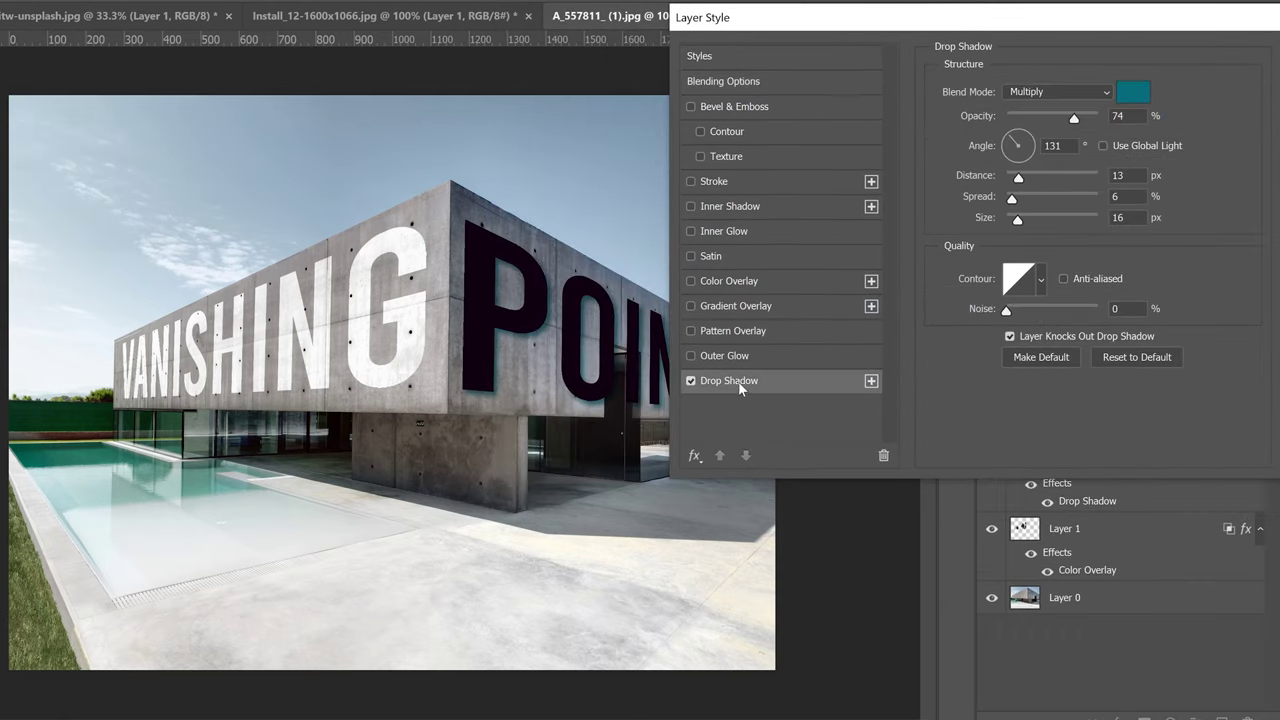
left_click_drag(808, 18, 864, 8)
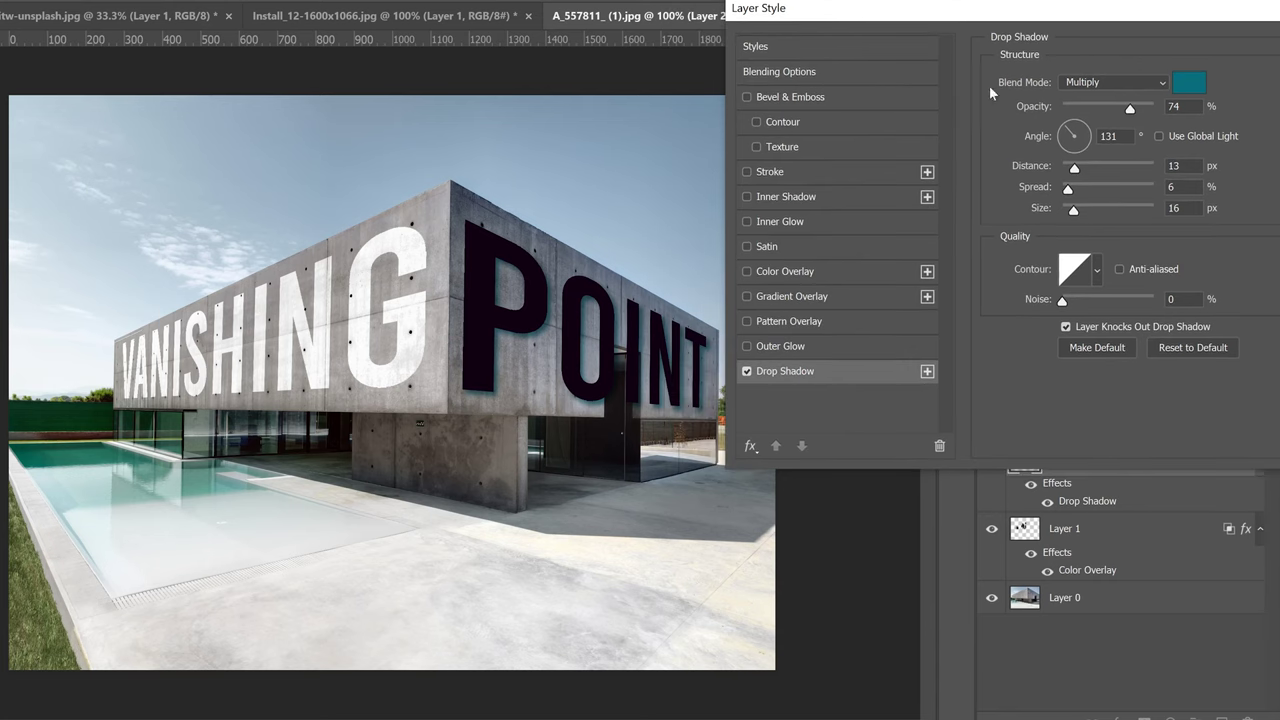
left_click(1087, 135)
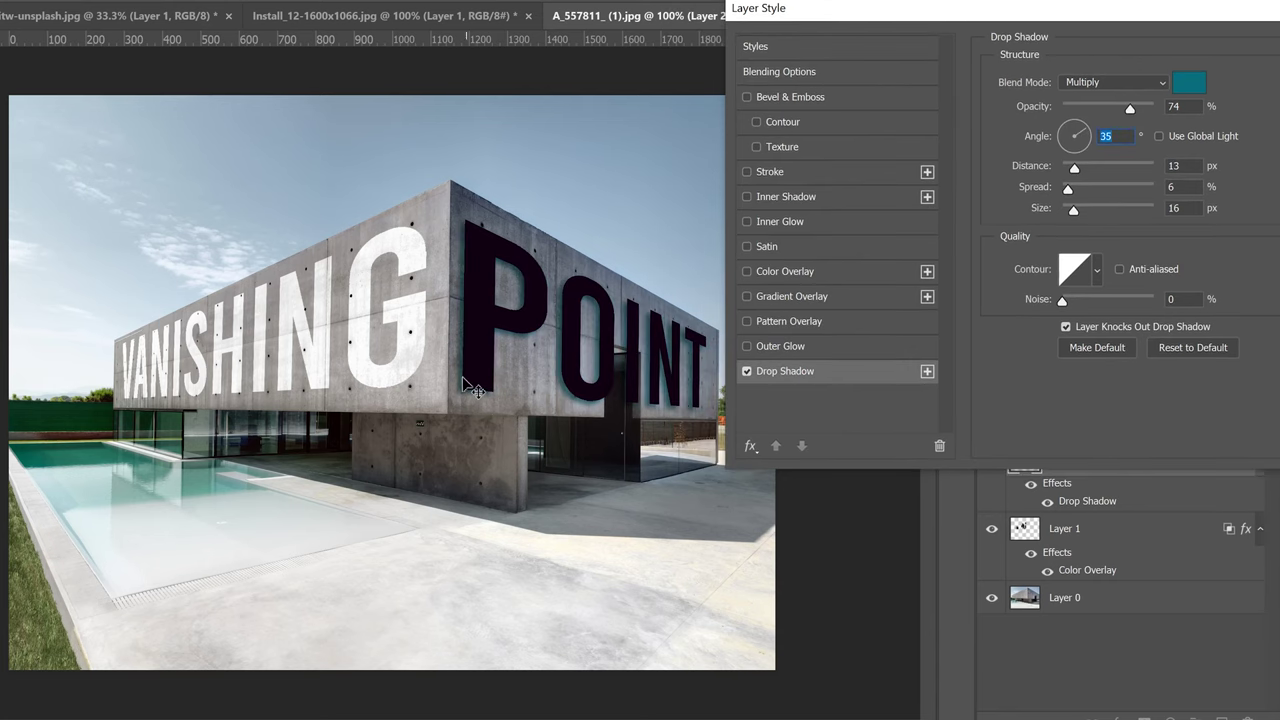
Set the POINT text's drop shadow color to black (000000) and slightly increase the shadow size.
left_click(1189, 90)
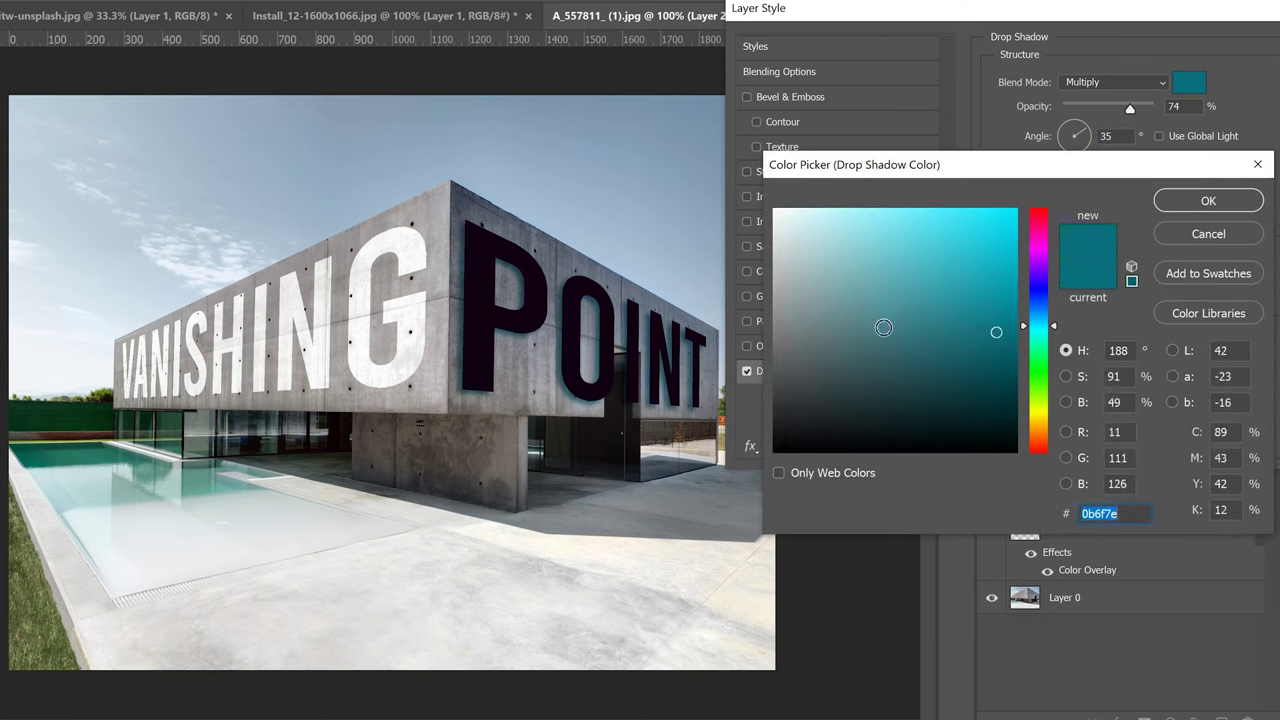
type("000000")
left_click(1207, 199)
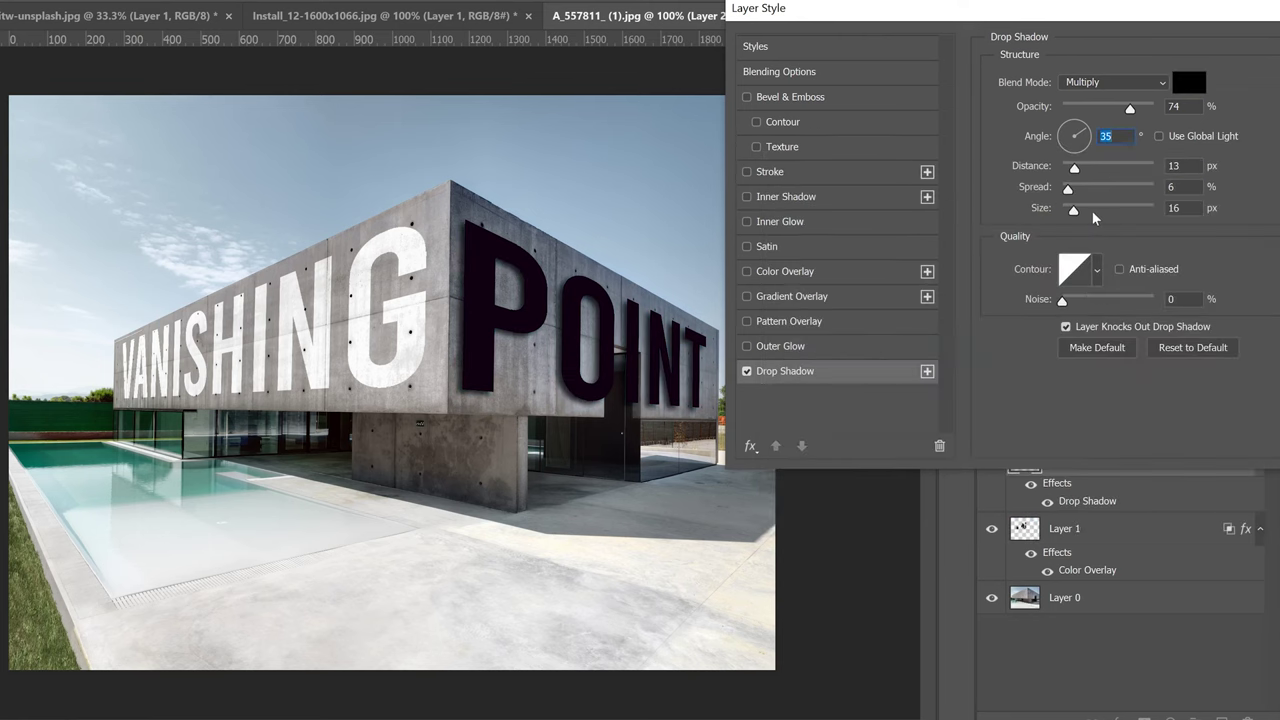
mouse_move(1072, 213)
left_mouse_down()
mouse_move(1093, 209)
mouse_move(1074, 213)
mouse_move(1077, 171)
mouse_move(1077, 213)
left_mouse_up()
Add a white Color Overlay and a Bevel & Emboss effect to the POINT text.
left_click(786, 272)
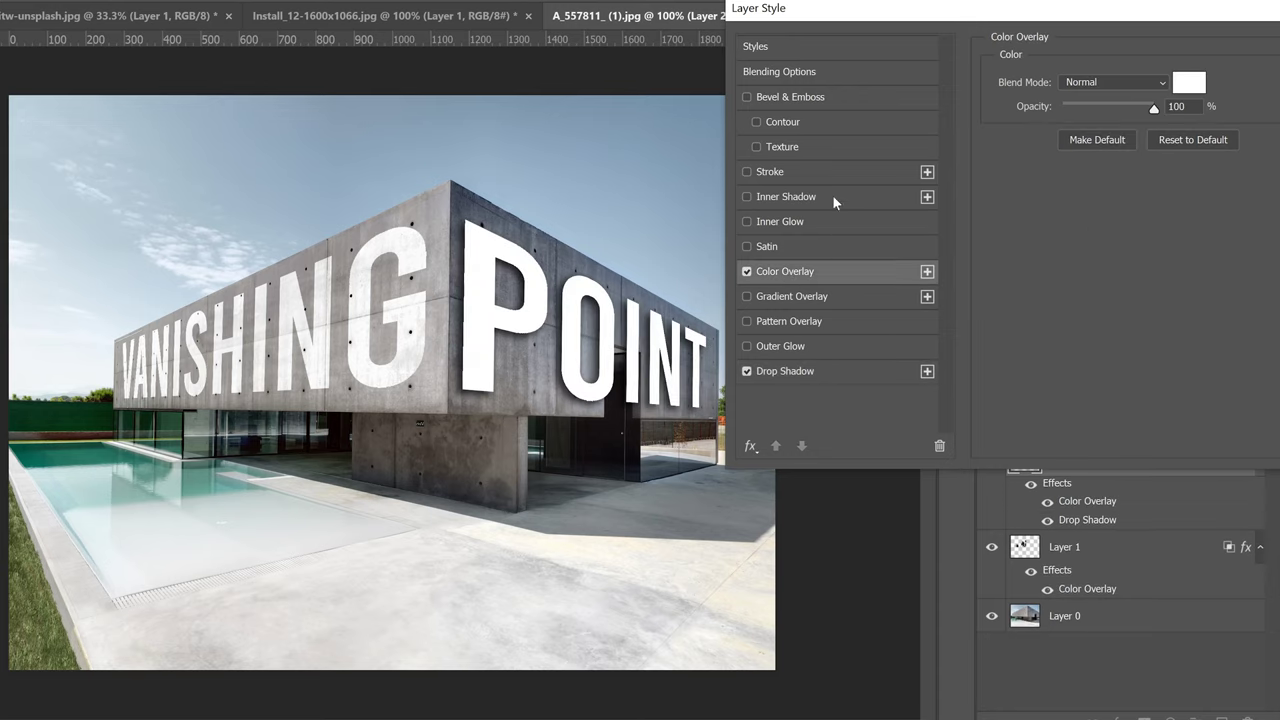
left_click(810, 101)
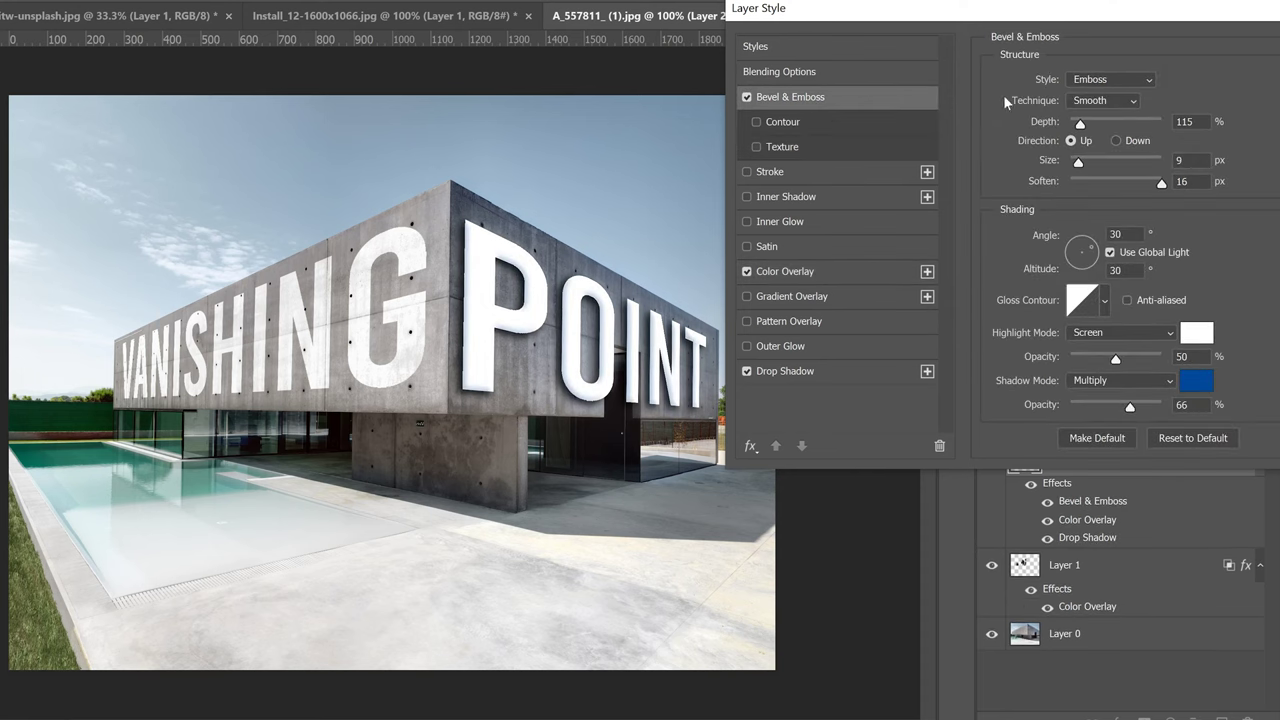